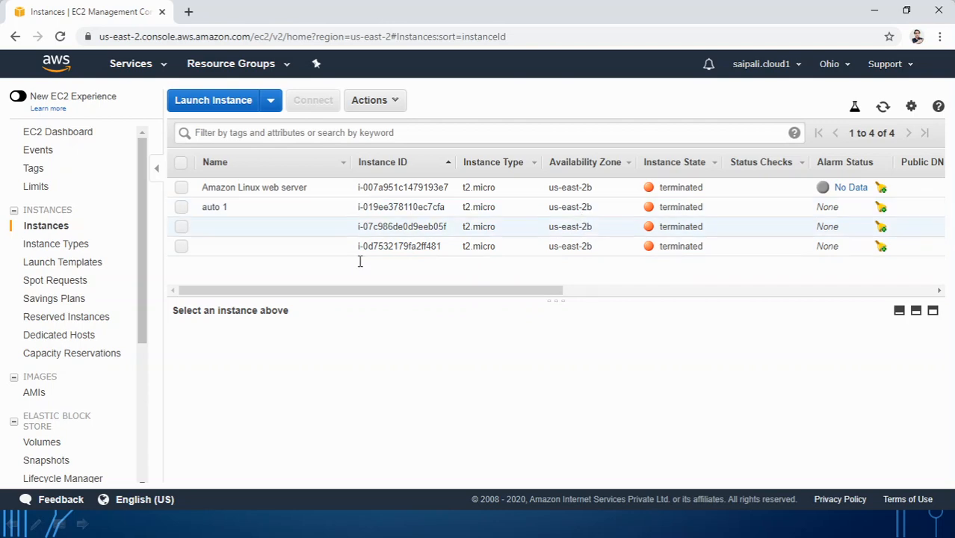
Step: Launch a new Amazon Linux 2 t2.micro instance, accepting default details, storage and tags
{"action": "left_click", "coordinate": [211, 106]}
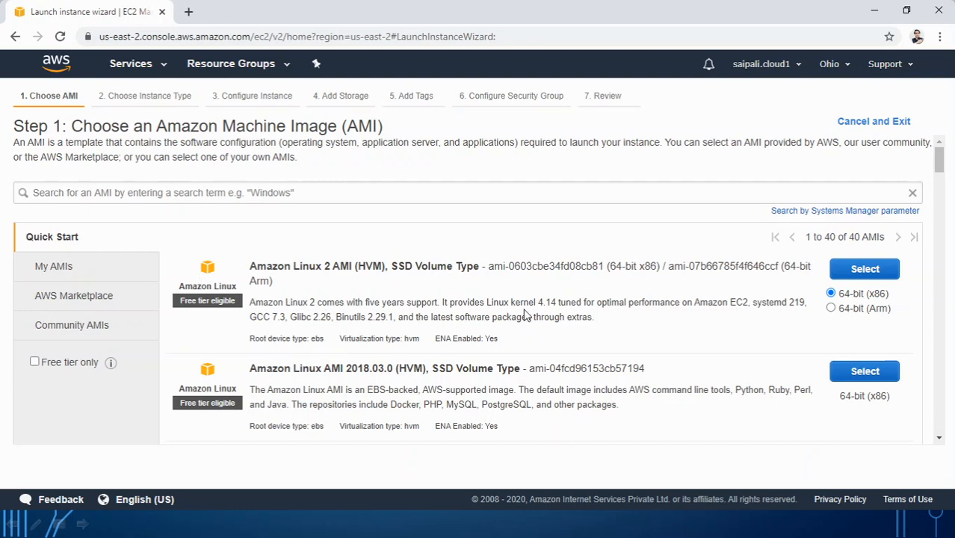
{"action": "left_click", "coordinate": [859, 273]}
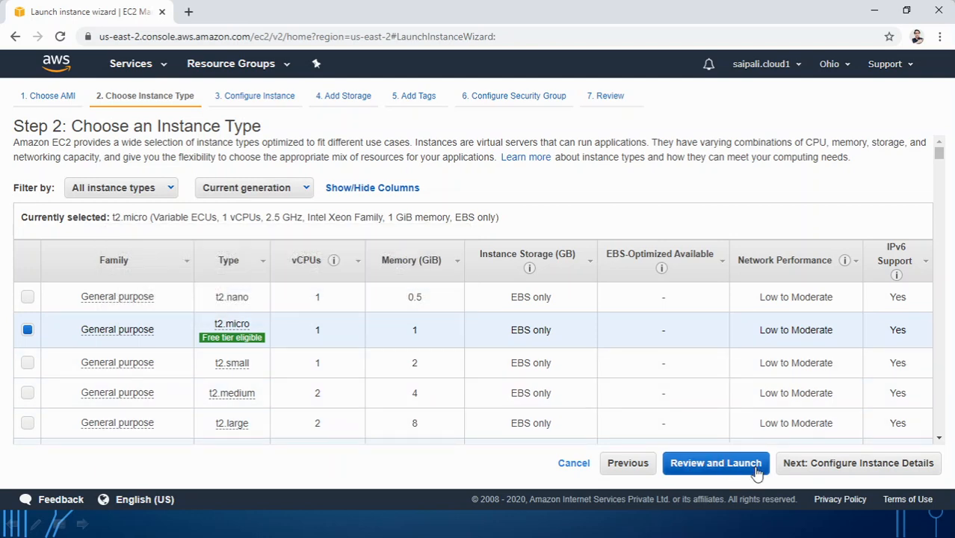
{"action": "left_click", "coordinate": [859, 474]}
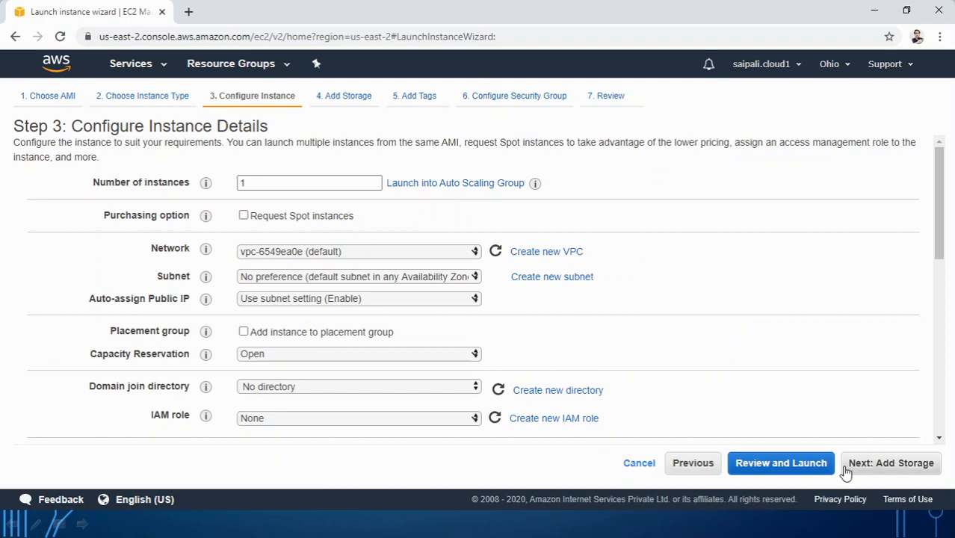
{"action": "scroll", "coordinate": [732, 385], "scroll_direction": "down", "scroll_amount": 7}
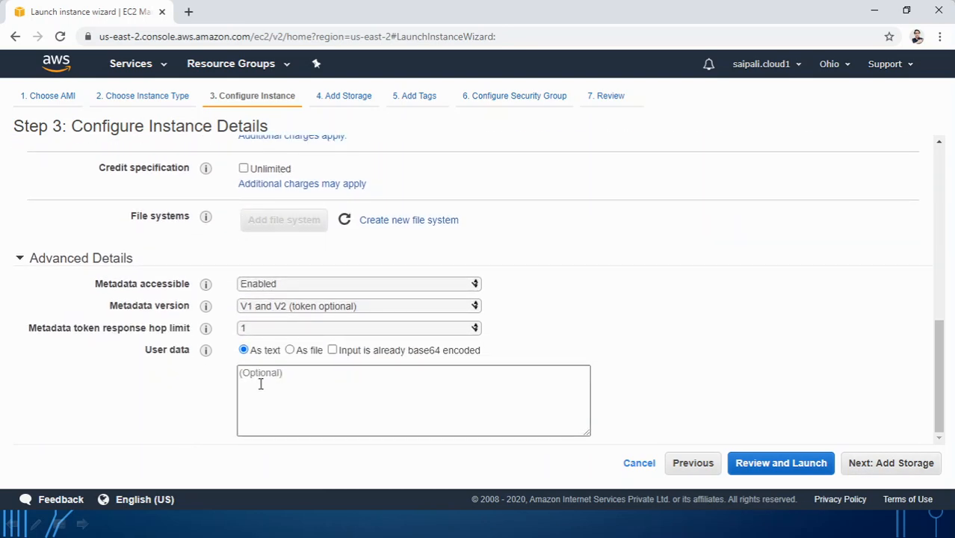
{"action": "left_click", "coordinate": [896, 468]}
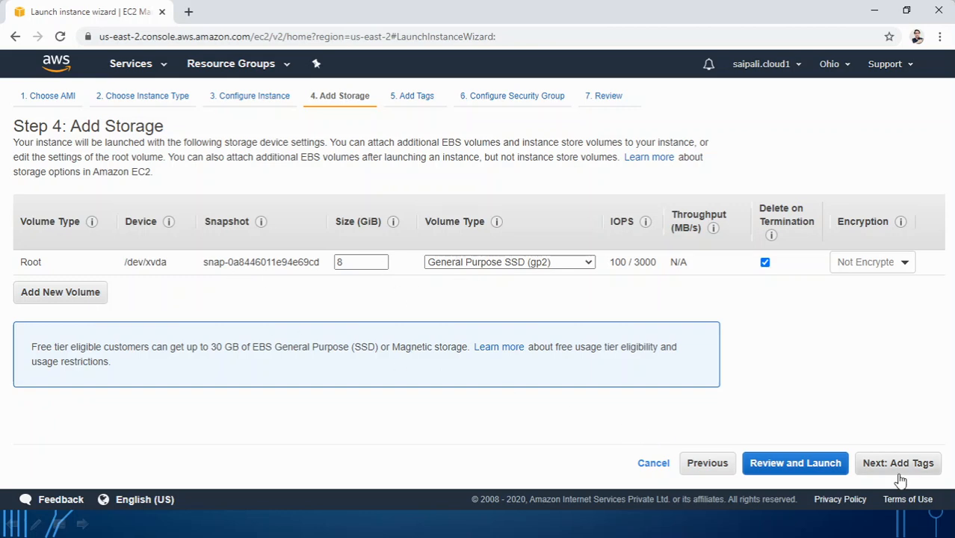
{"action": "left_click", "coordinate": [898, 465]}
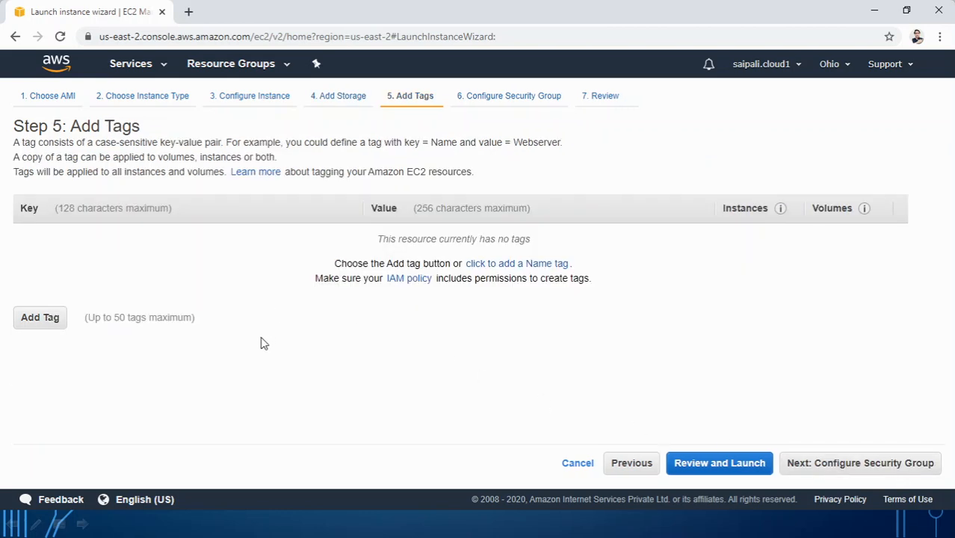
{"action": "left_click", "coordinate": [871, 465]}
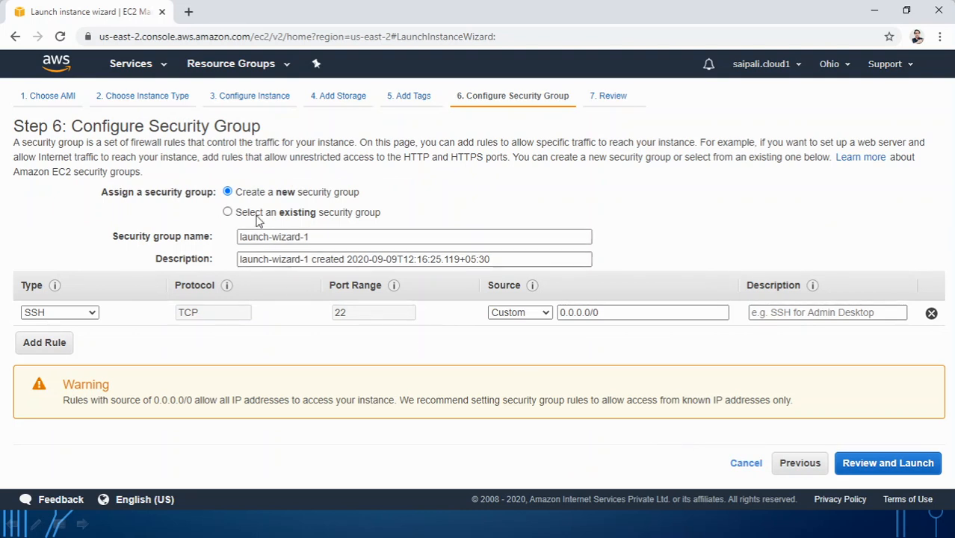
Step: Name the security group LSG001, describe it as 'Linux Security Group 001', and open SSH to Anywhere
{"action": "left_click_drag", "start_coordinate": [392, 238], "coordinate": [4, 239]}
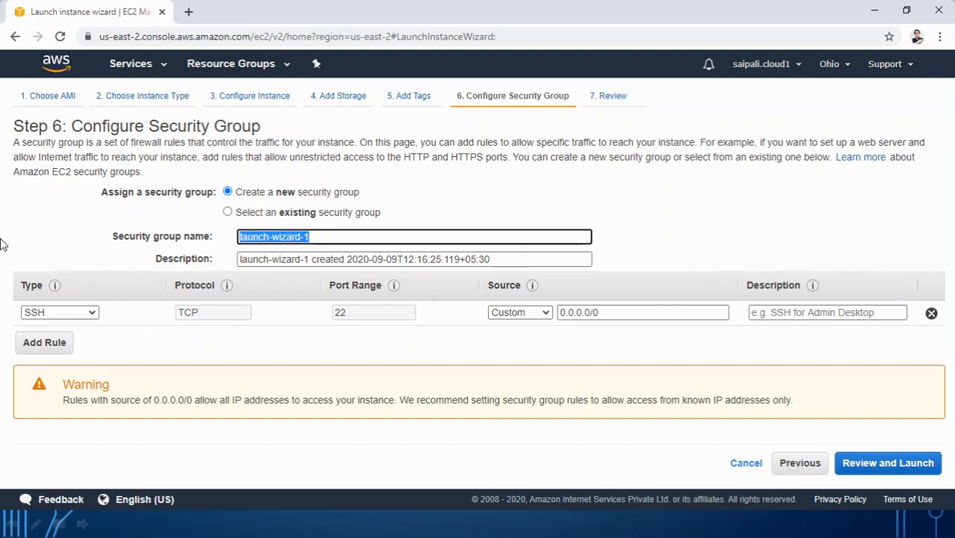
{"action": "type", "text": "LSG"}
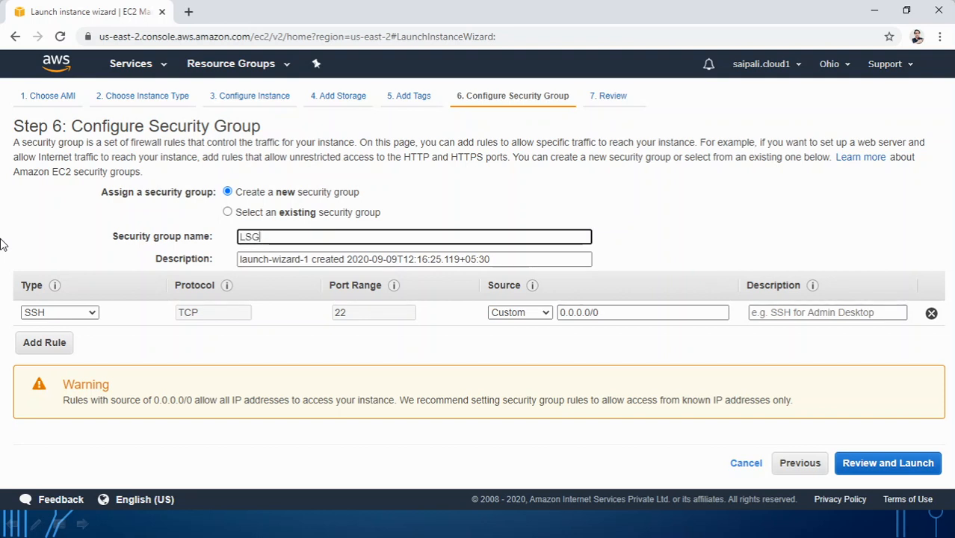
{"action": "type", "text": "001"}
{"action": "left_click_drag", "start_coordinate": [530, 261], "coordinate": [2, 257]}
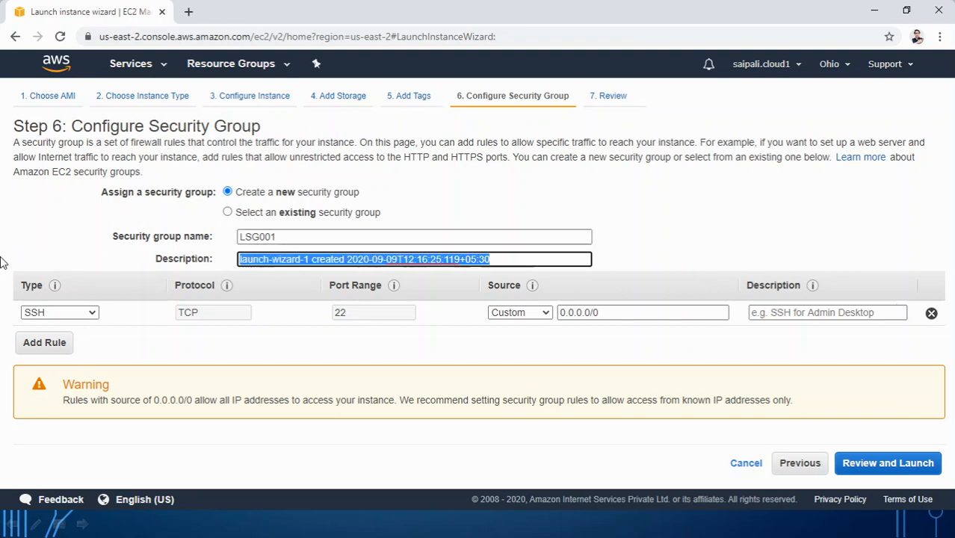
{"action": "type", "text": "Linux"}
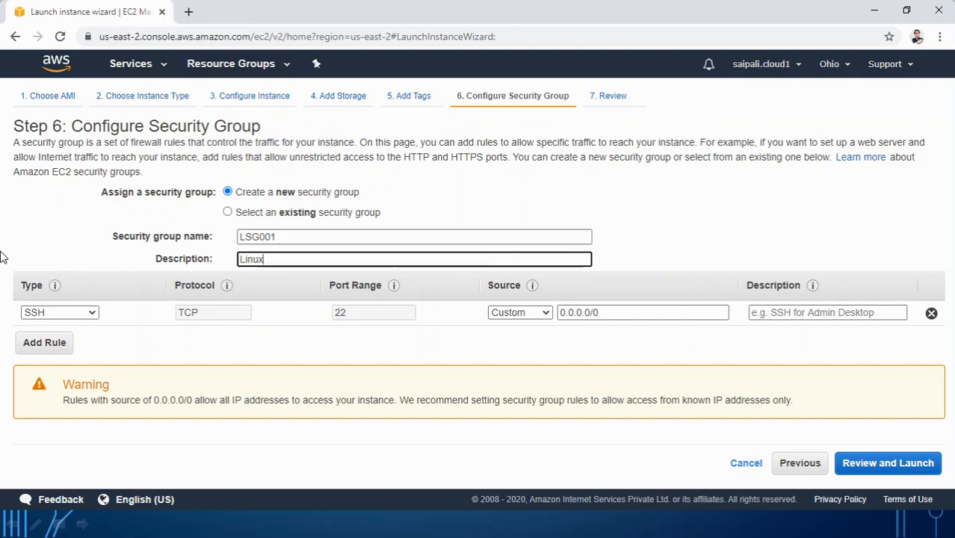
{"action": "type", "text": " Security Group 001"}
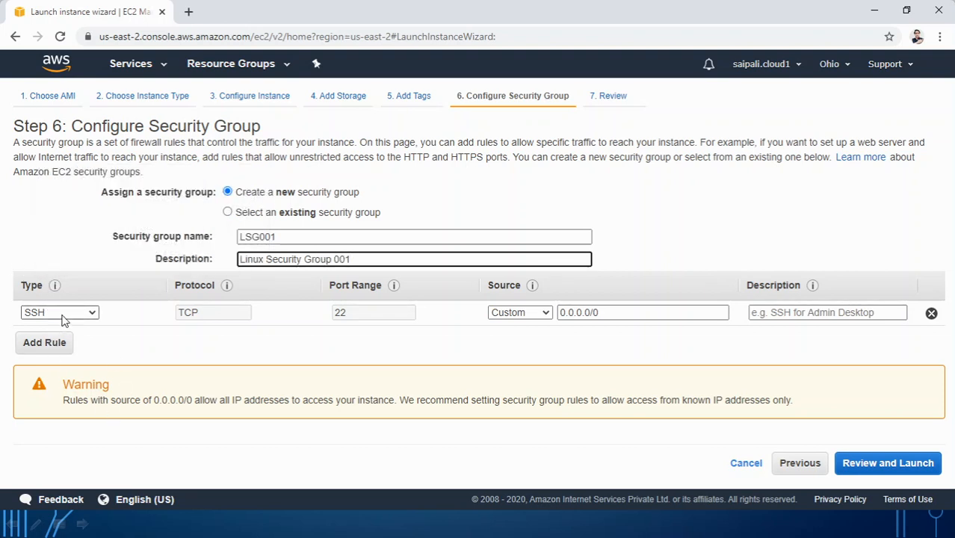
{"action": "left_click", "coordinate": [539, 313]}
{"action": "left_click", "coordinate": [534, 340]}
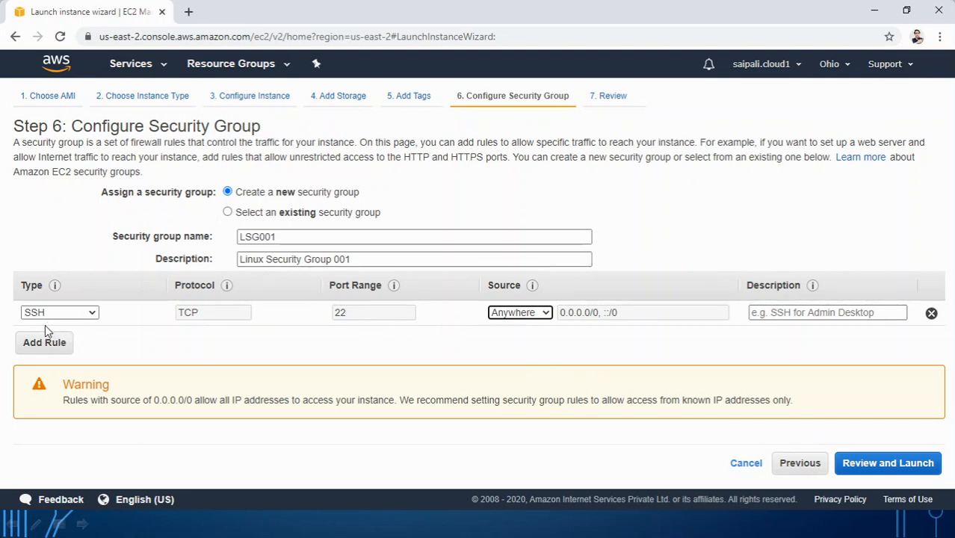
{"action": "left_click", "coordinate": [872, 472]}
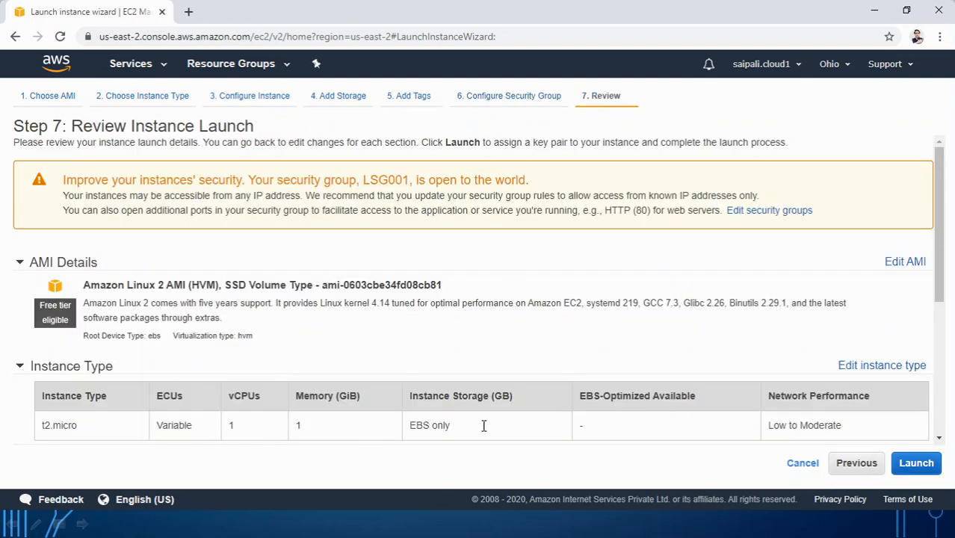
Step: Create the Linuxmachinekey key pair, download Linuxmachinekey.pem, and launch the instance
{"action": "left_click", "coordinate": [914, 462]}
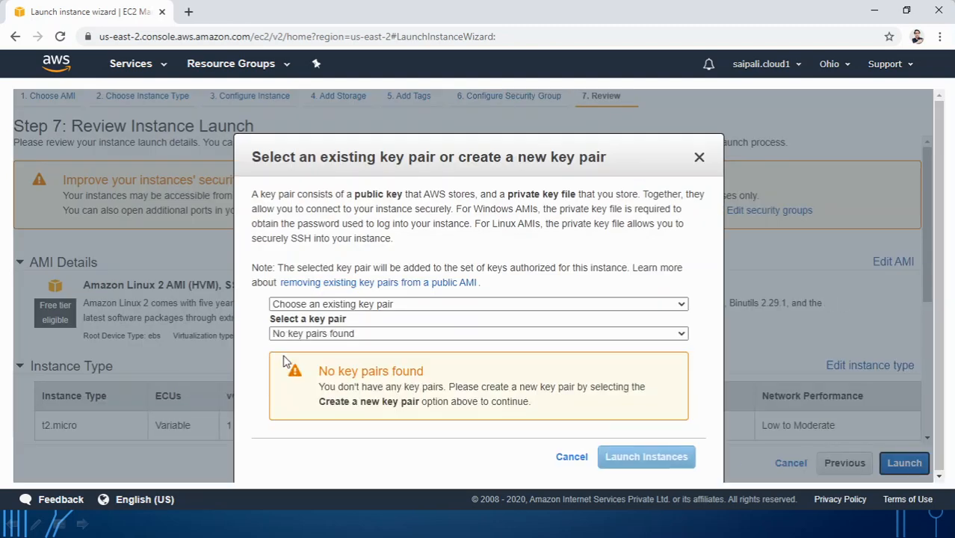
{"action": "left_click", "coordinate": [315, 304]}
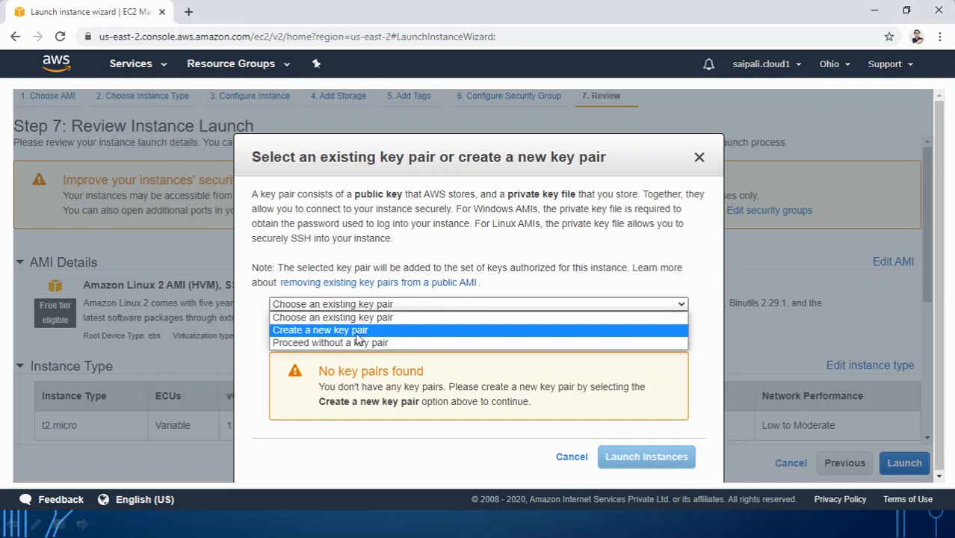
{"action": "left_click", "coordinate": [357, 330]}
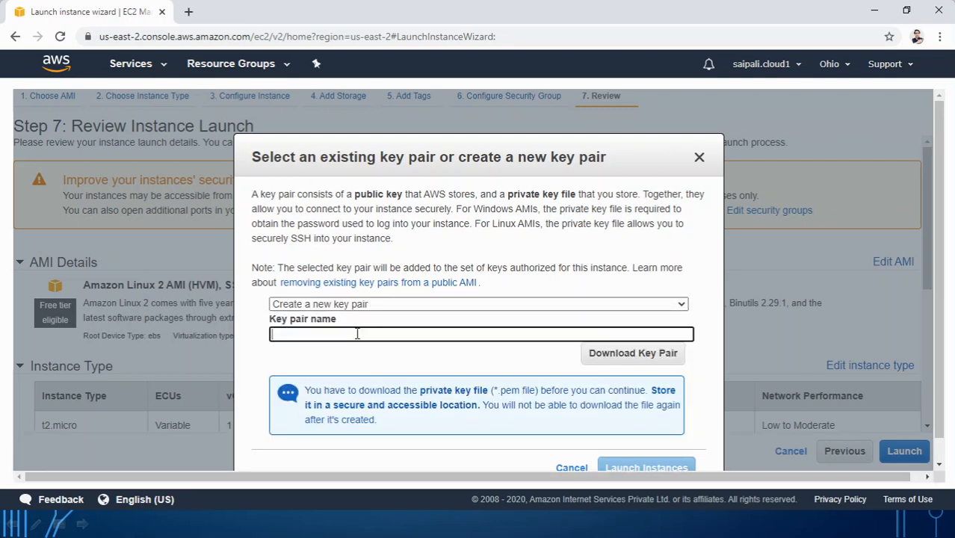
{"action": "type", "text": "Linuxmachinekey"}
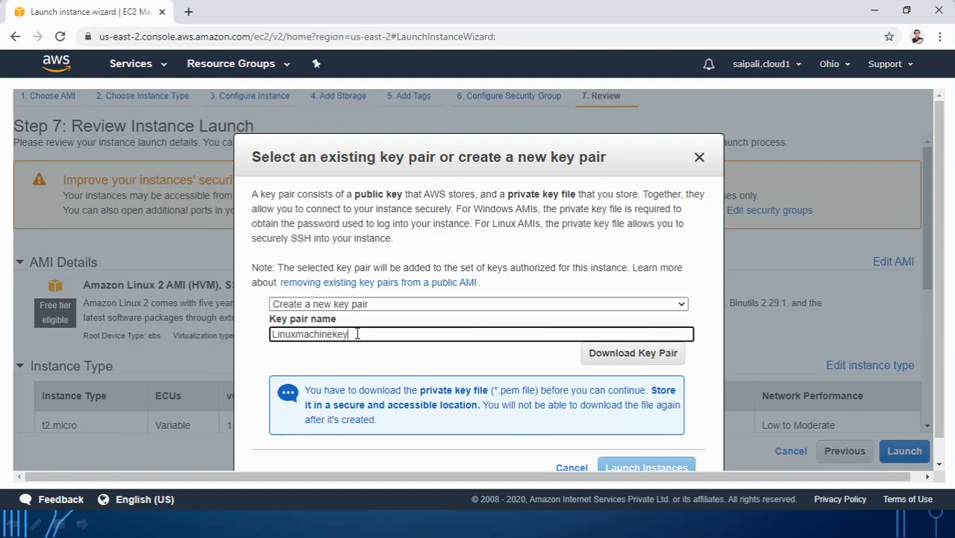
{"action": "left_click", "coordinate": [619, 356]}
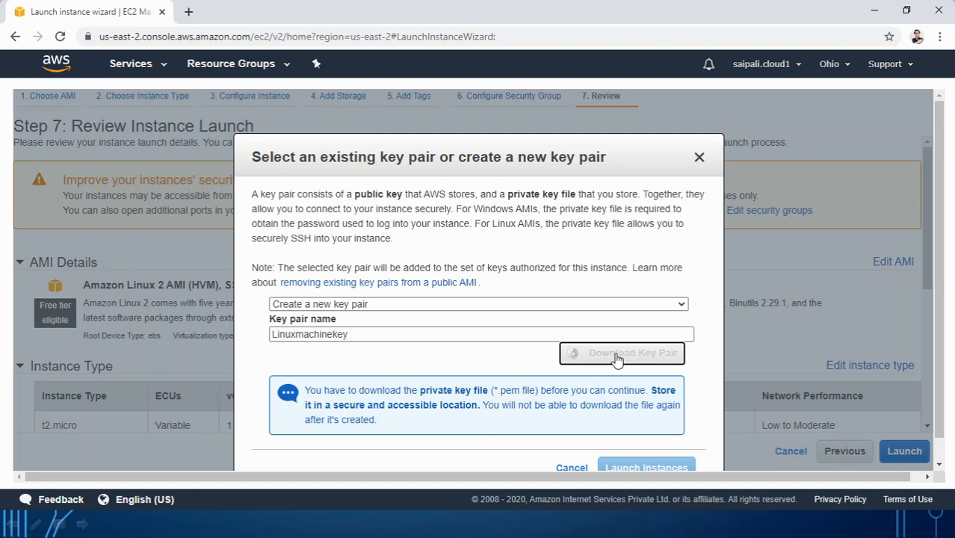
{"action": "scroll", "coordinate": [617, 360], "scroll_direction": "down", "scroll_amount": 1}
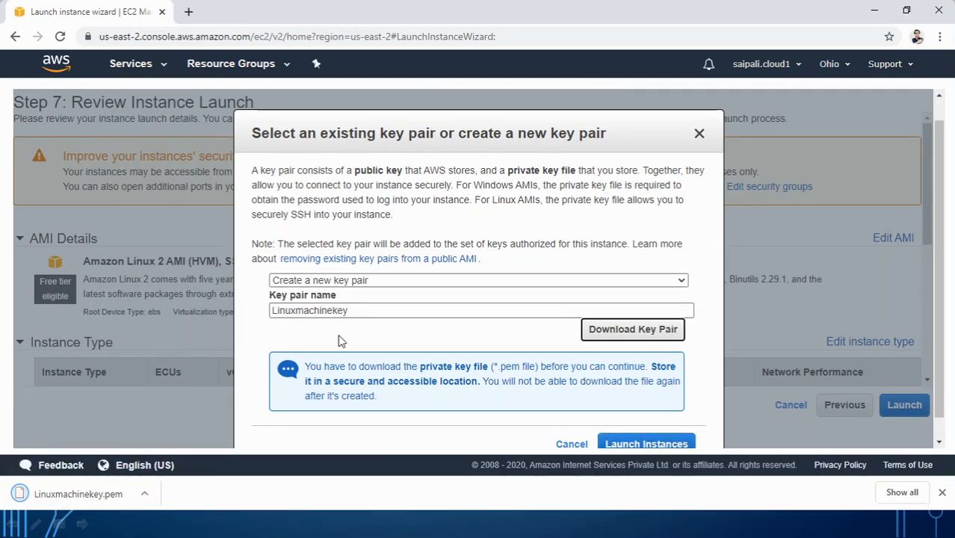
{"action": "left_click", "coordinate": [635, 444]}
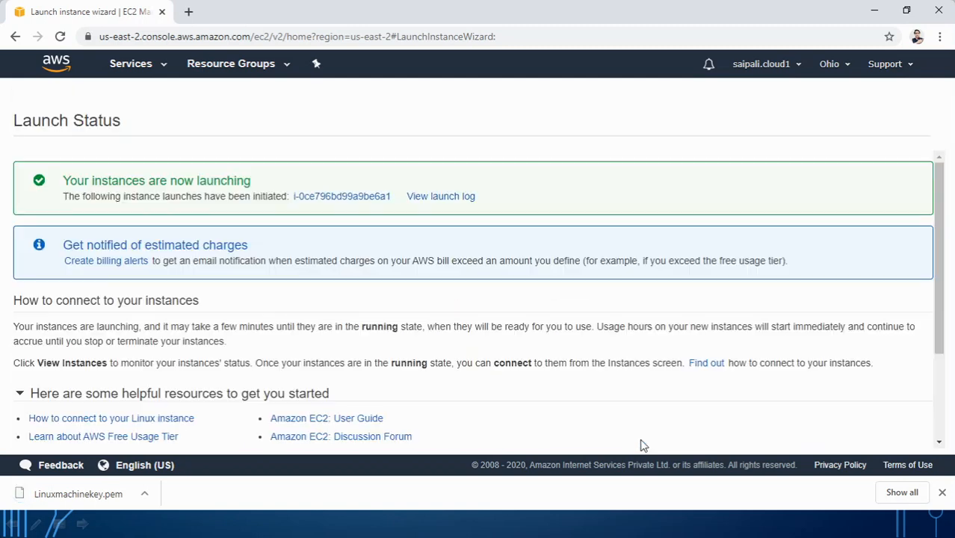
Step: In the instances list, rename the new pending instance to 'Linux PC 01'
{"action": "scroll", "coordinate": [821, 394], "scroll_direction": "down", "scroll_amount": 3}
{"action": "left_click", "coordinate": [882, 441]}
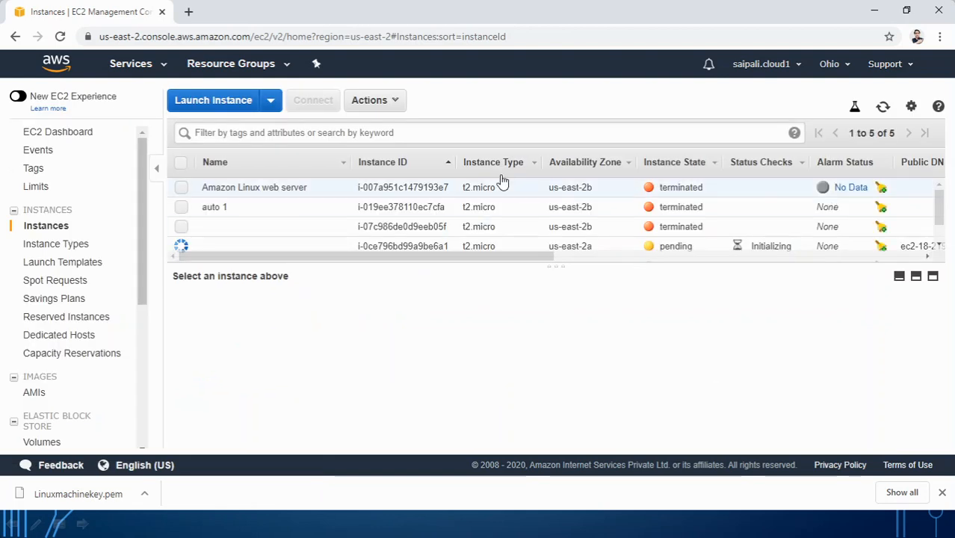
{"action": "scroll", "coordinate": [508, 216], "scroll_direction": "down", "scroll_amount": 1}
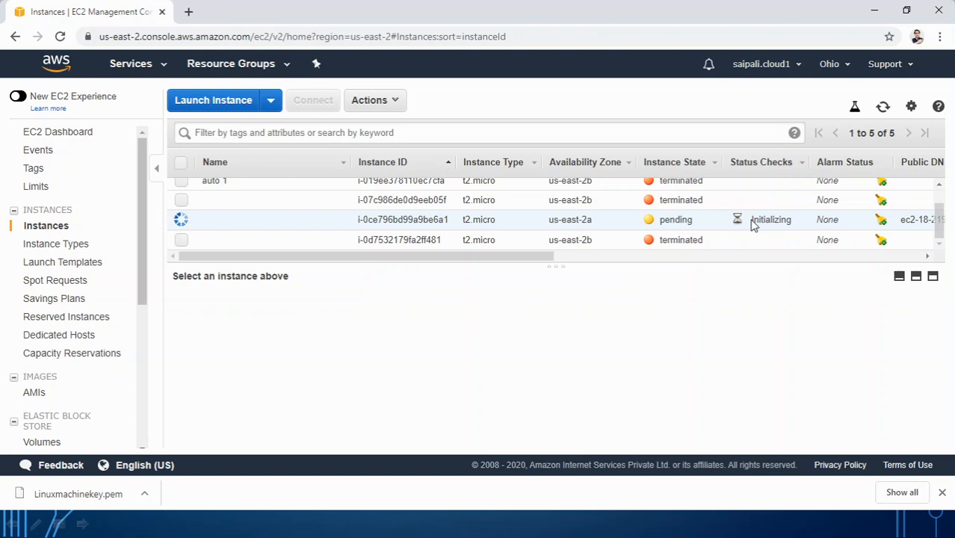
{"action": "left_click", "coordinate": [335, 220]}
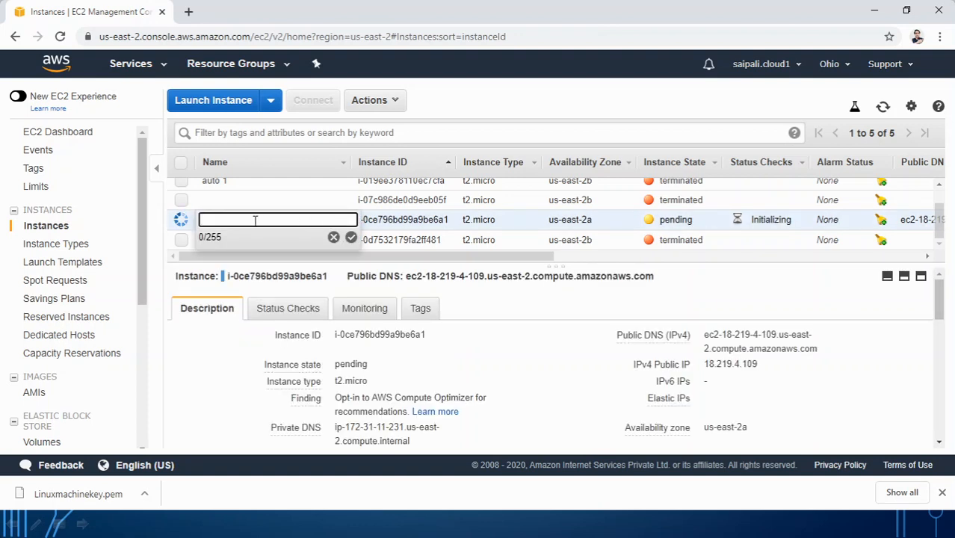
{"action": "type", "text": "Linux PC 01"}
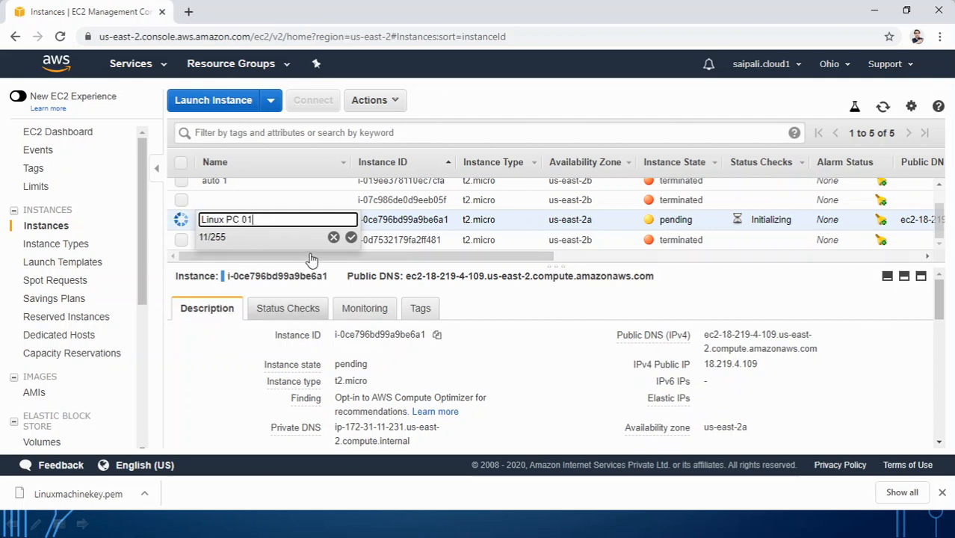
{"action": "left_click", "coordinate": [351, 238]}
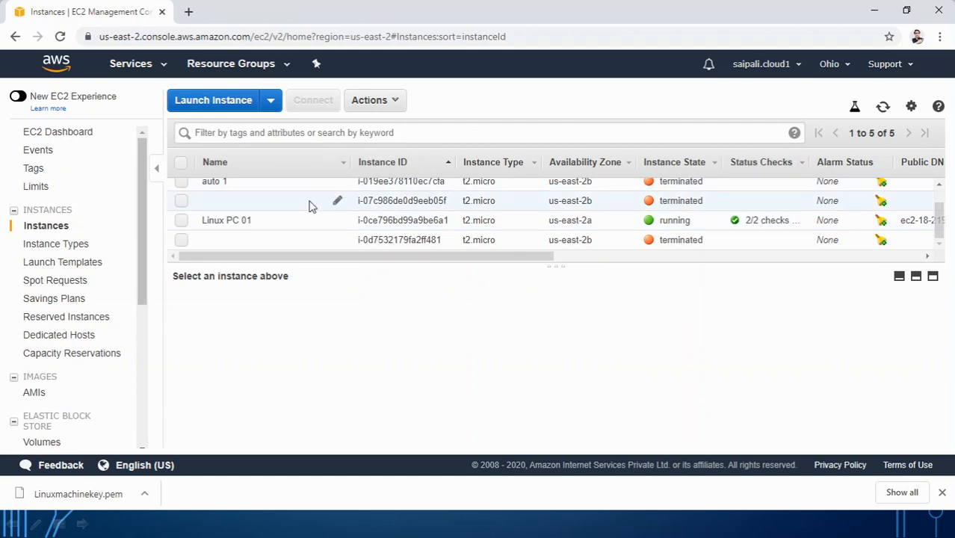
Step: Connect to Linux PC 01 through a browser-based EC2 Instance Connect session
{"action": "left_click", "coordinate": [181, 221]}
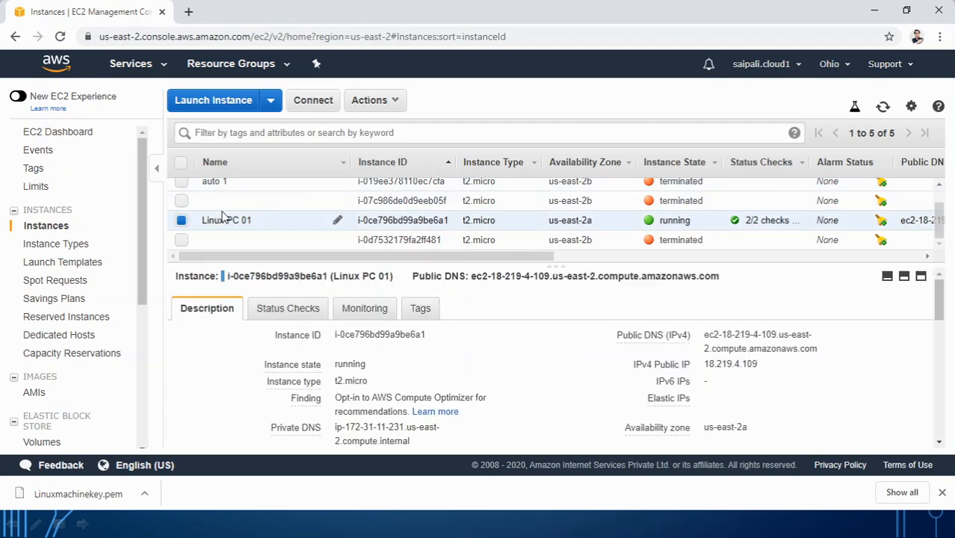
{"action": "left_click", "coordinate": [319, 107]}
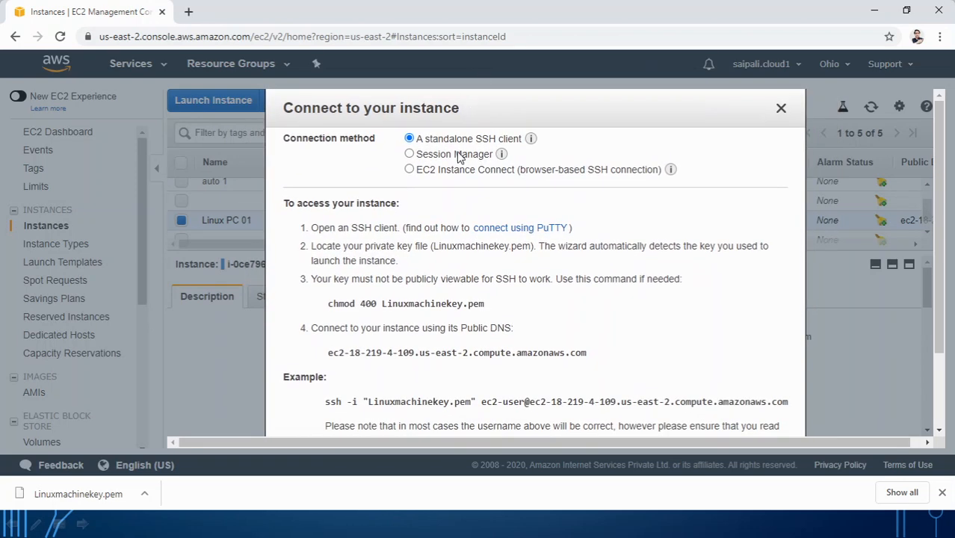
{"action": "left_click", "coordinate": [457, 170]}
{"action": "left_click", "coordinate": [695, 326]}
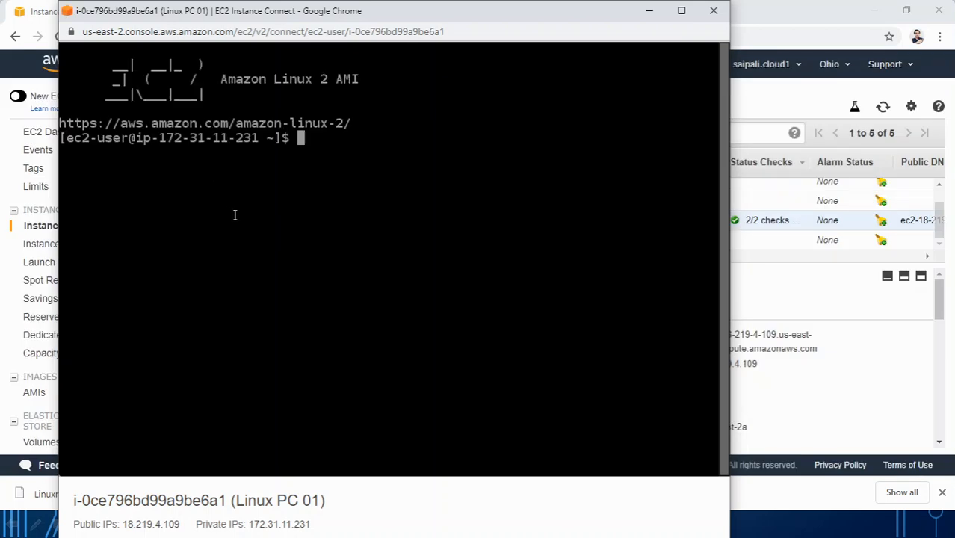
Step: Get a fresh shell prompt, then minimize the terminal window to return to Instances
{"action": "double_click", "coordinate": [345, 224]}
{"action": "key", "text": "Return"}
{"action": "key", "text": "Return"}
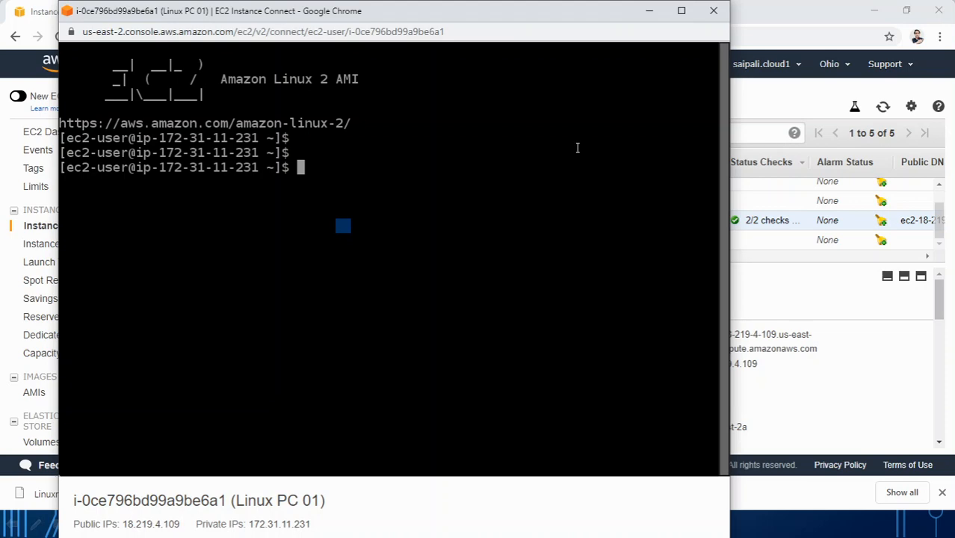
{"action": "left_click", "coordinate": [649, 10]}
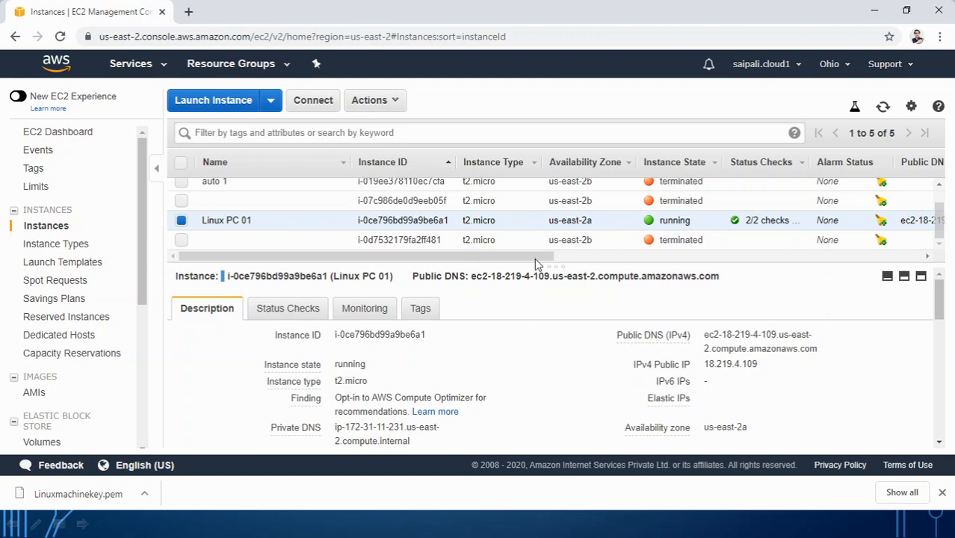
{"action": "left_click_drag", "start_coordinate": [531, 257], "coordinate": [676, 259]}
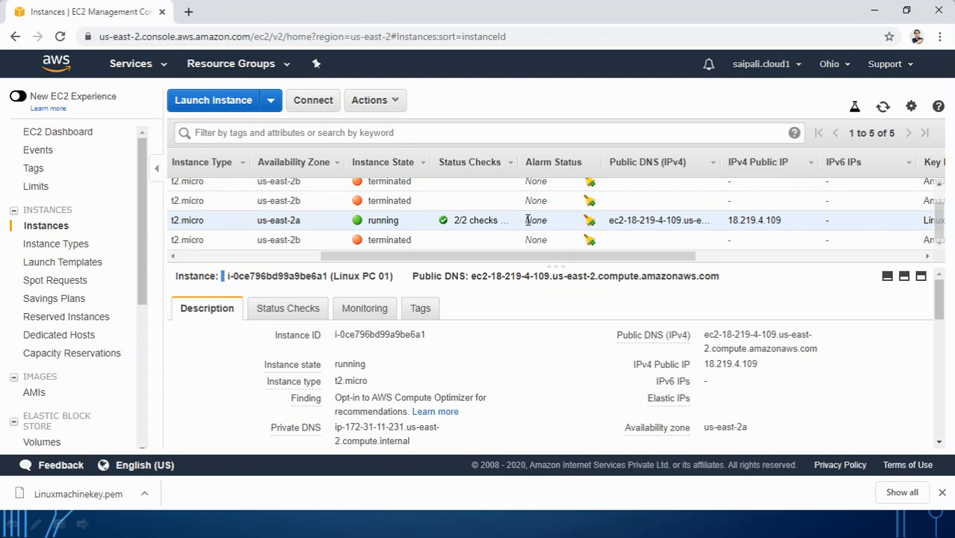
{"action": "left_click_drag", "start_coordinate": [528, 220], "coordinate": [554, 222]}
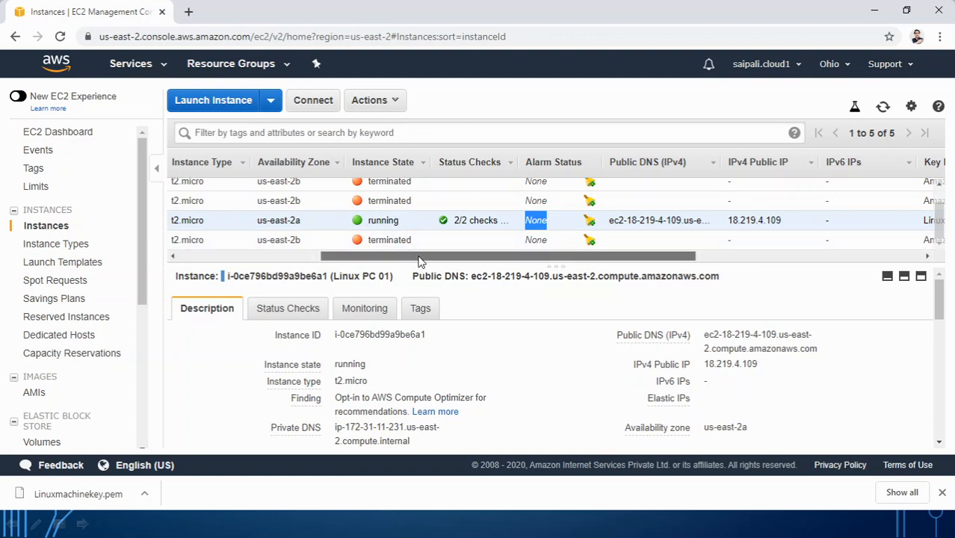
{"action": "left_click_drag", "start_coordinate": [424, 256], "coordinate": [280, 255]}
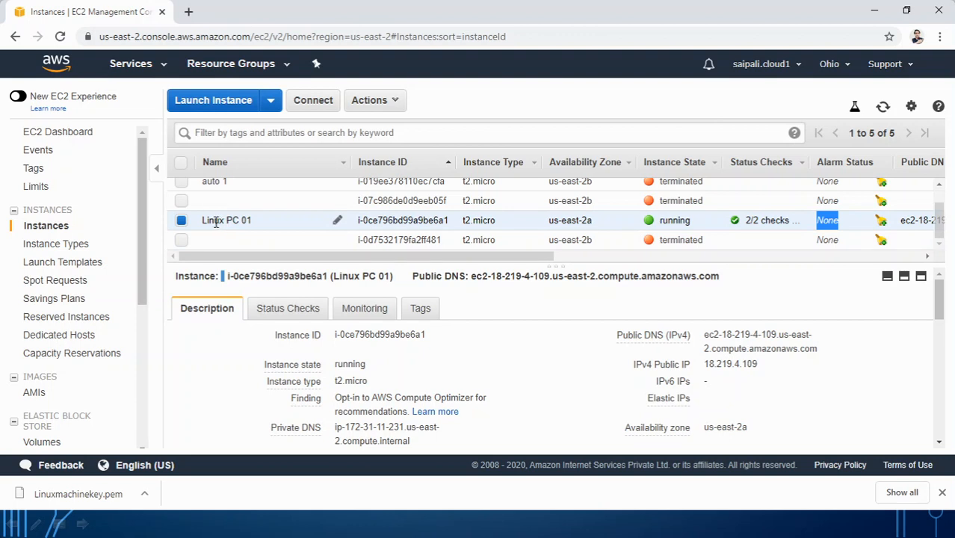
{"action": "left_click_drag", "start_coordinate": [347, 257], "coordinate": [504, 258]}
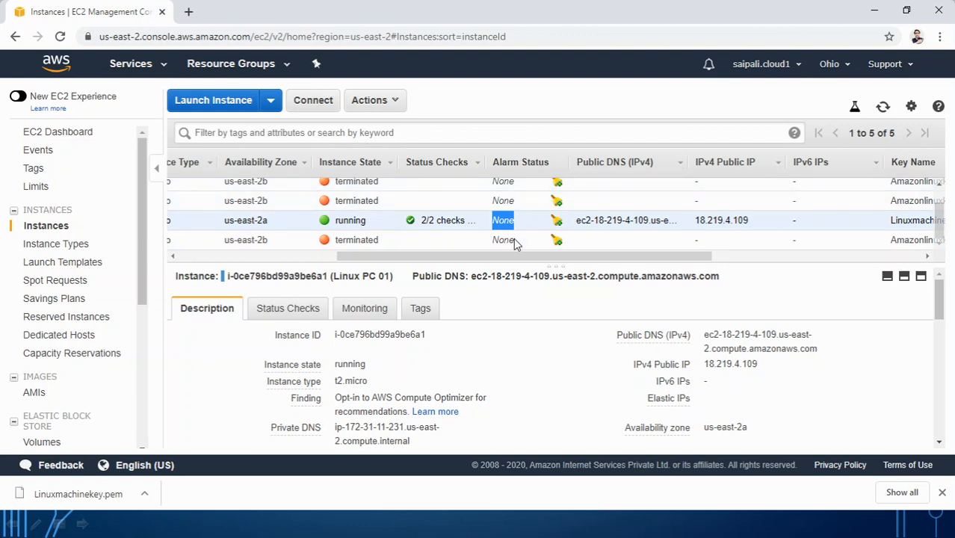
{"action": "left_click_drag", "start_coordinate": [493, 255], "coordinate": [309, 258]}
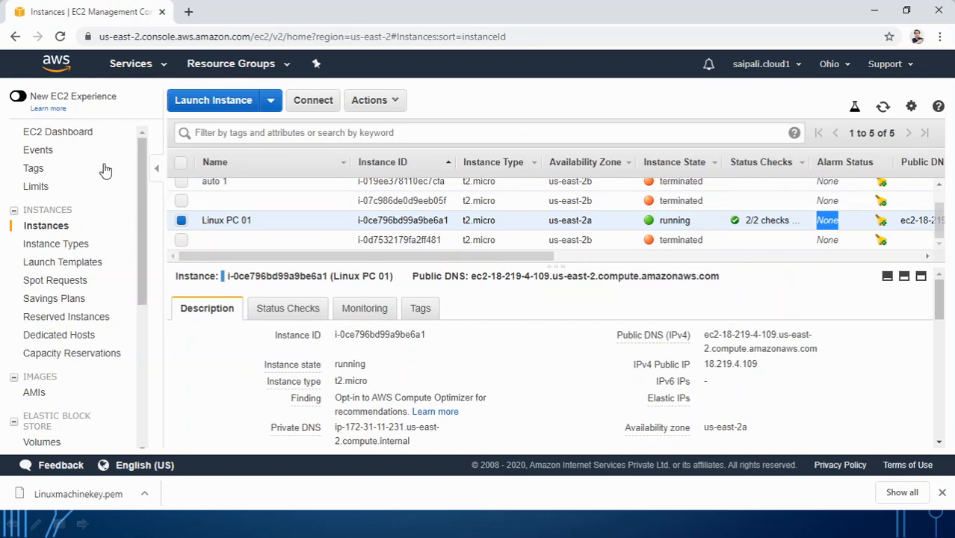
Step: Search services for CloudWatch, correcting the 'dlaudwatch' typo to 'cloudwat', and open it
{"action": "left_click", "coordinate": [160, 65]}
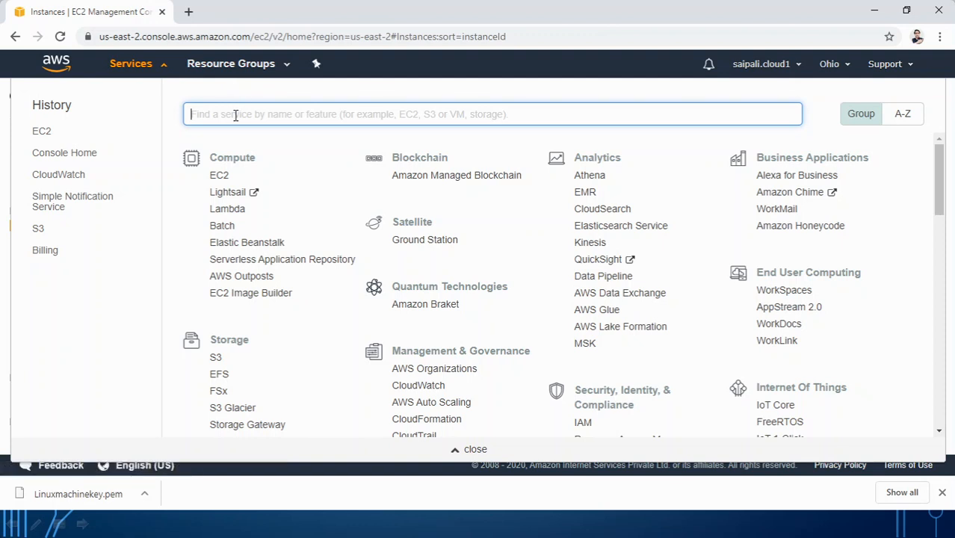
{"action": "type", "text": "dlau"}
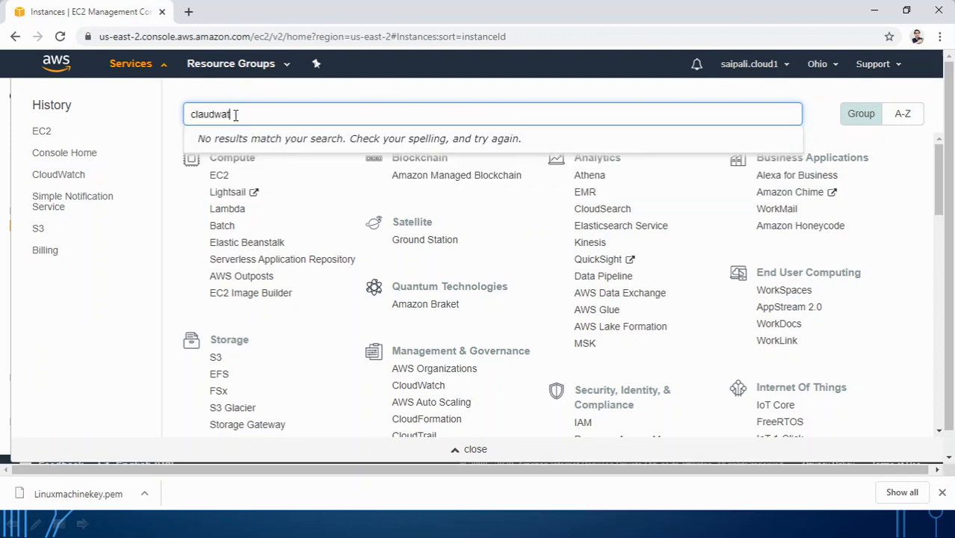
{"action": "type", "text": "dwatch"}
{"action": "double_click", "coordinate": [236, 114]}
{"action": "key", "text": "BackSpace"}
{"action": "key", "text": "BackSpace"}
{"action": "key", "text": "BackSpace"}
{"action": "key", "text": "BackSpace"}
{"action": "key", "text": "BackSpace"}
{"action": "type", "text": "o"}
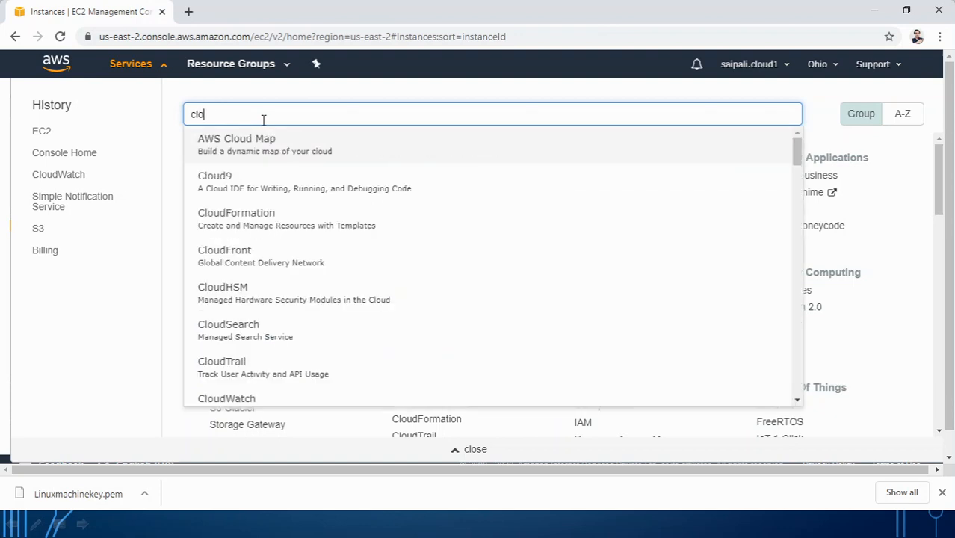
{"action": "type", "text": "udwat"}
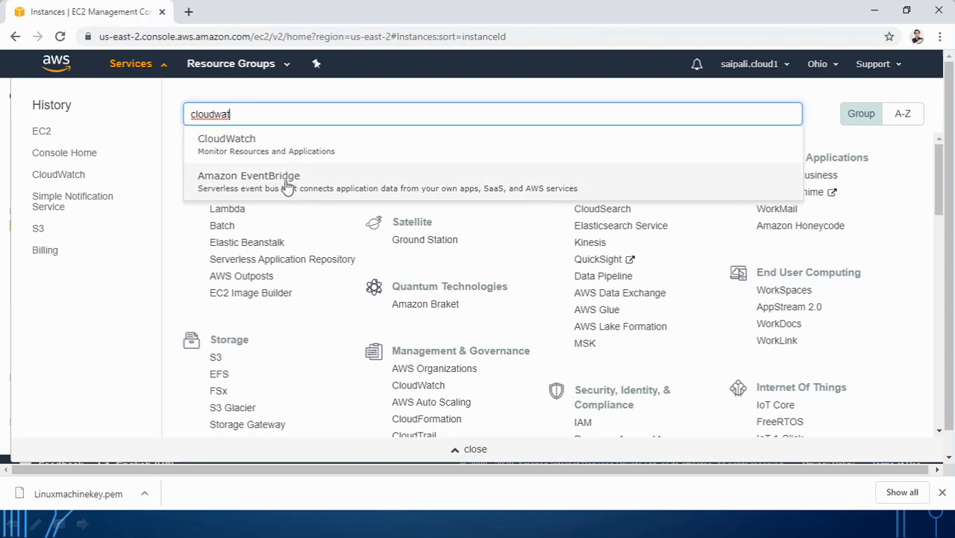
{"action": "left_click", "coordinate": [272, 139]}
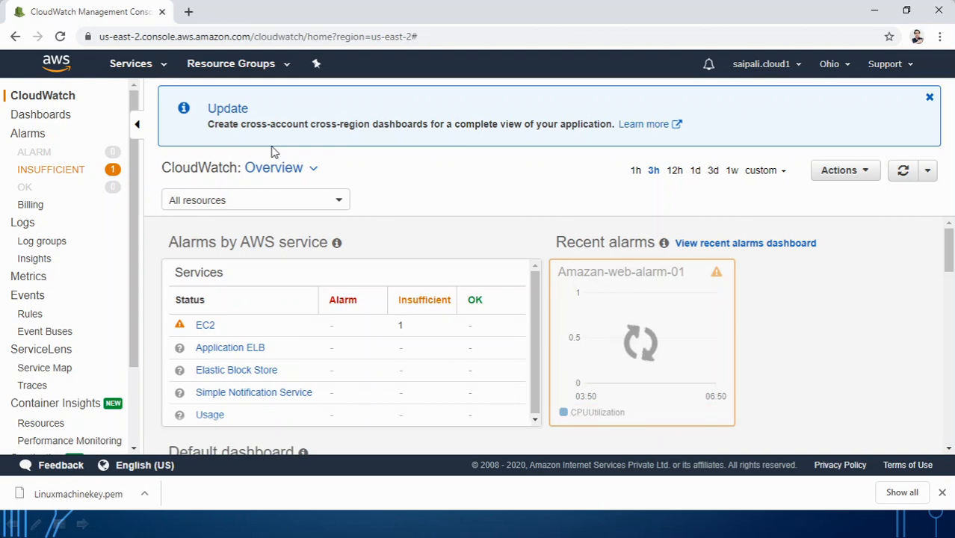
Step: Delete the insufficient-data alarm Amazan-web-alarm-01 and confirm the ALARM list is empty
{"action": "left_click", "coordinate": [58, 171]}
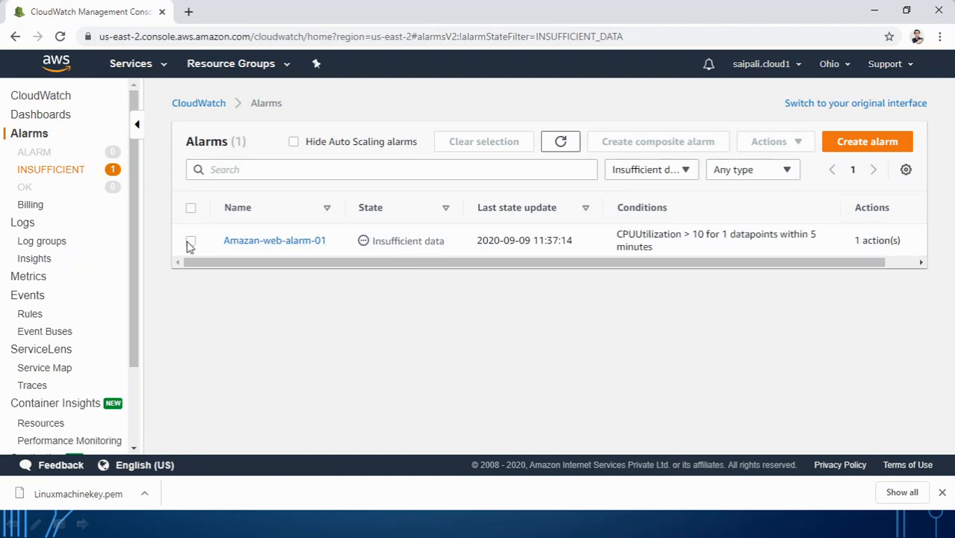
{"action": "left_click", "coordinate": [191, 240]}
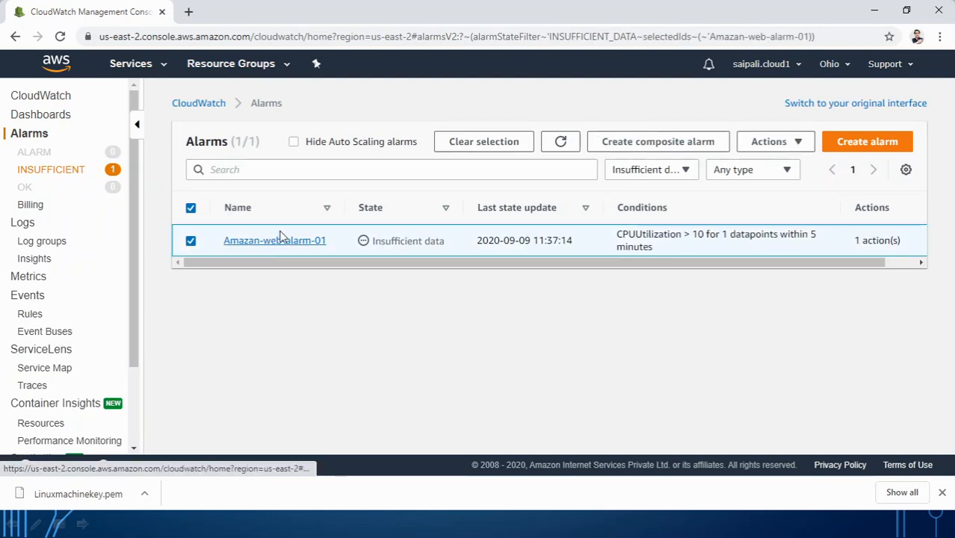
{"action": "left_click", "coordinate": [777, 145]}
{"action": "left_click", "coordinate": [774, 208]}
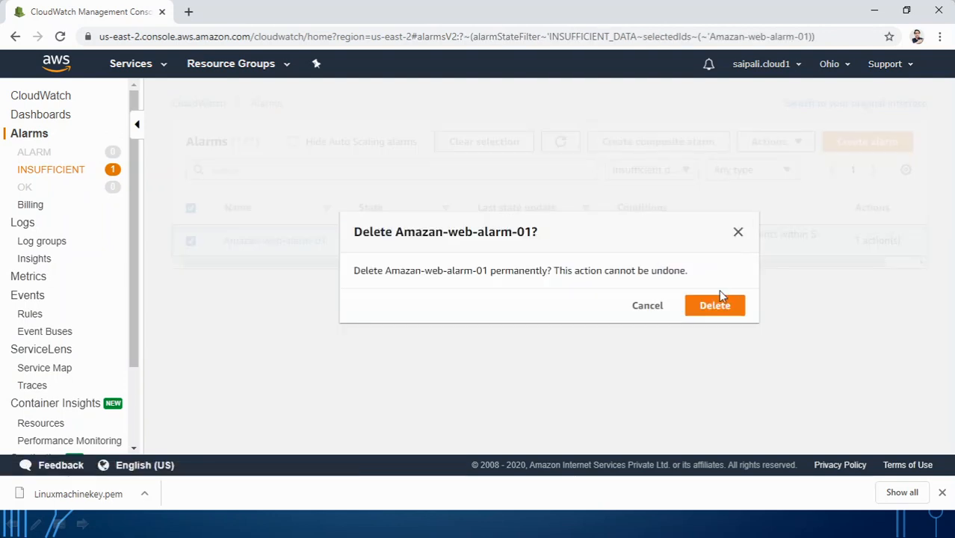
{"action": "left_click", "coordinate": [717, 303]}
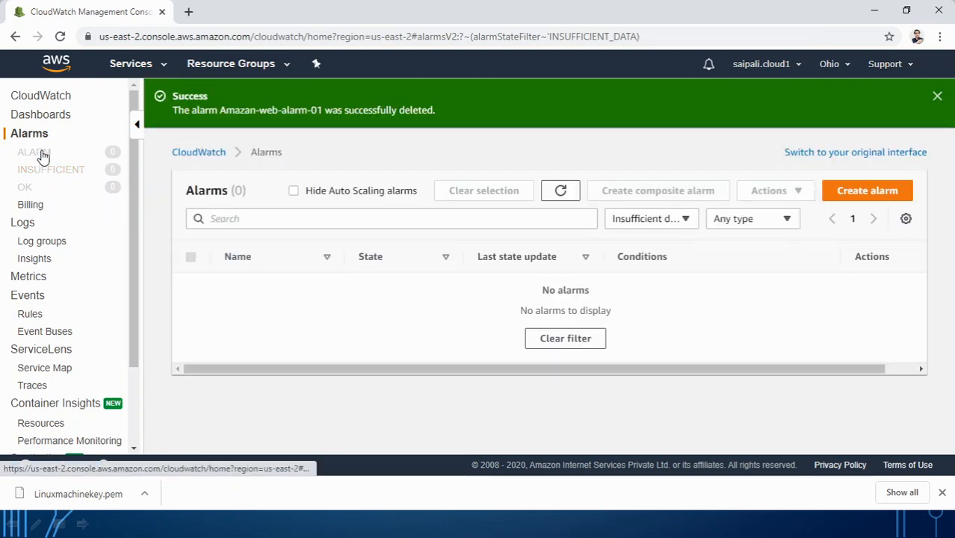
{"action": "left_click", "coordinate": [41, 154]}
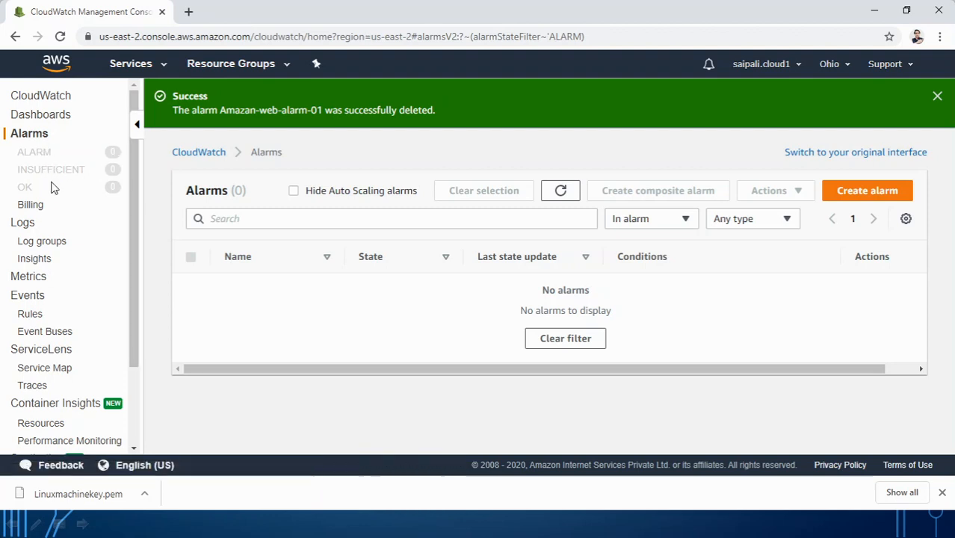
Step: Start a new alarm and browse through the EC2 per-instance metrics list
{"action": "left_click", "coordinate": [852, 193]}
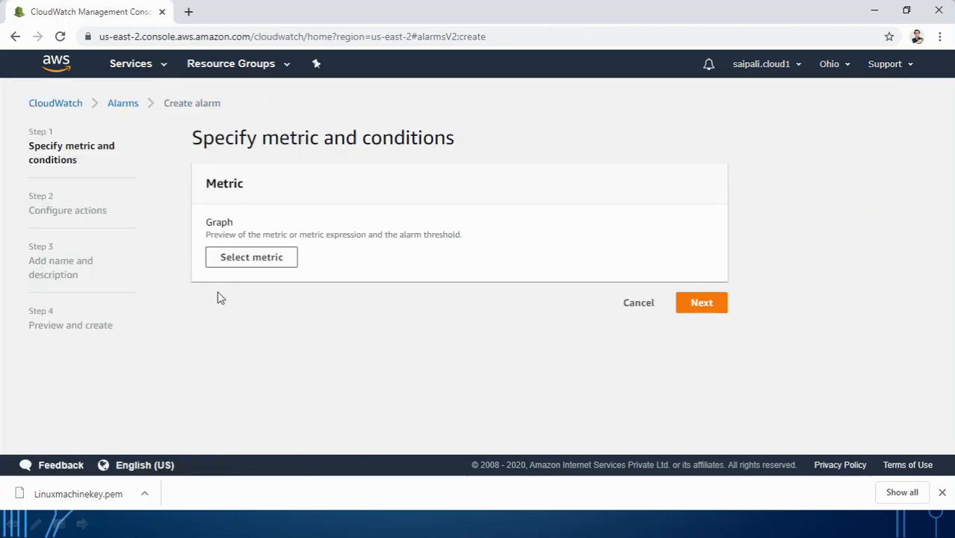
{"action": "left_click", "coordinate": [241, 260]}
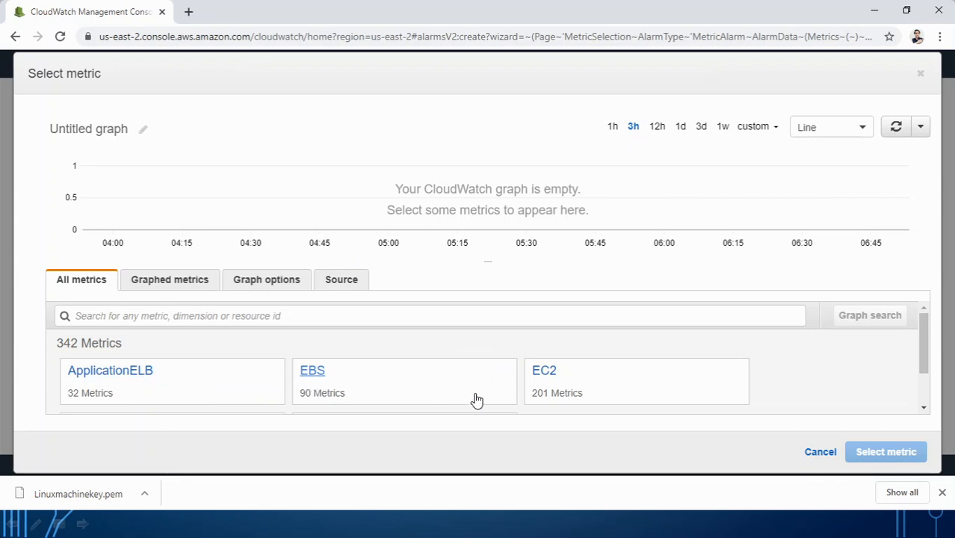
{"action": "left_click", "coordinate": [550, 375]}
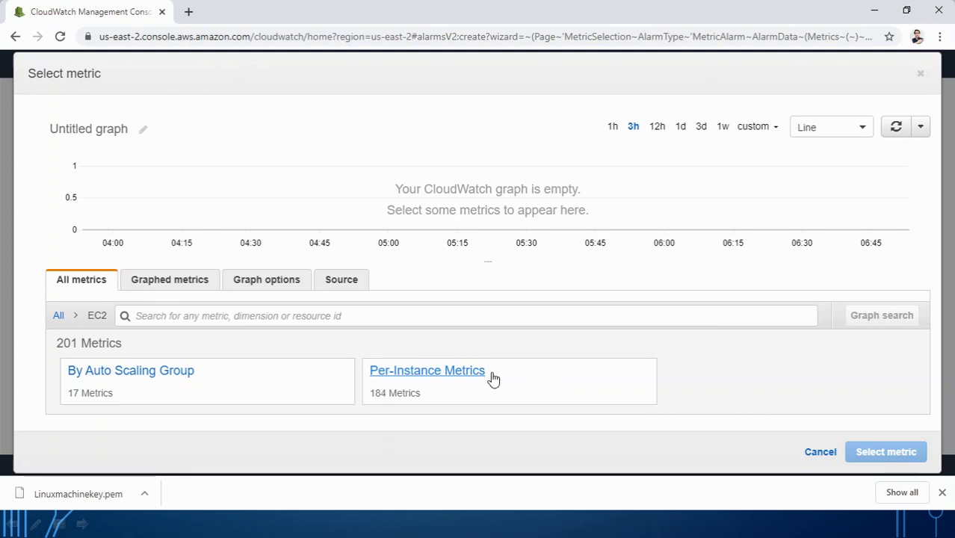
{"action": "left_click", "coordinate": [453, 380]}
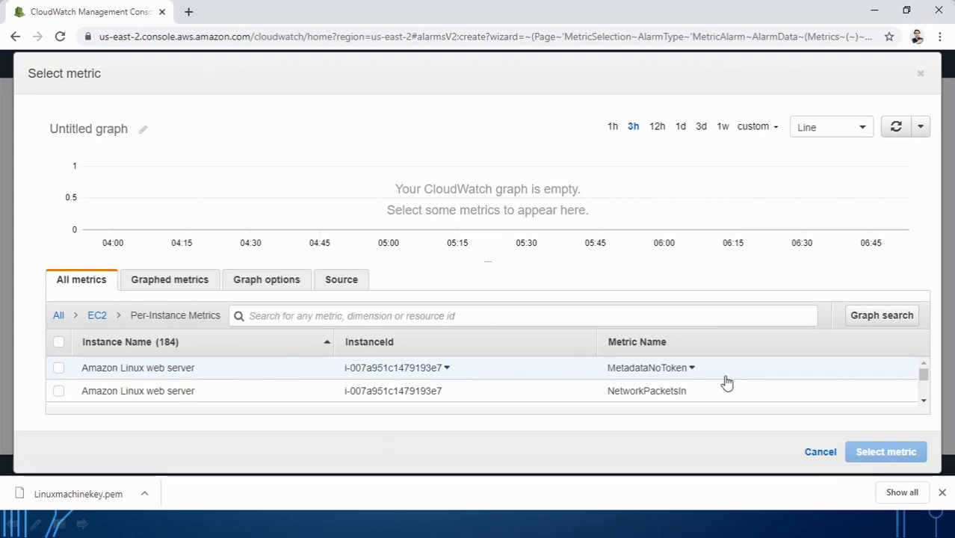
{"action": "left_click", "coordinate": [925, 404]}
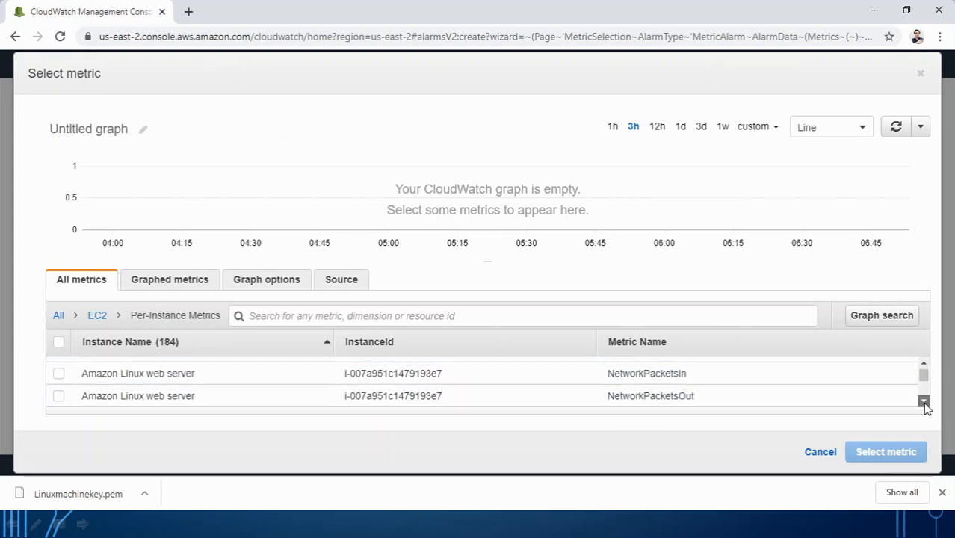
{"action": "left_click", "coordinate": [925, 404]}
{"action": "left_click", "coordinate": [924, 403]}
{"action": "left_click", "coordinate": [925, 403]}
{"action": "left_click", "coordinate": [925, 403]}
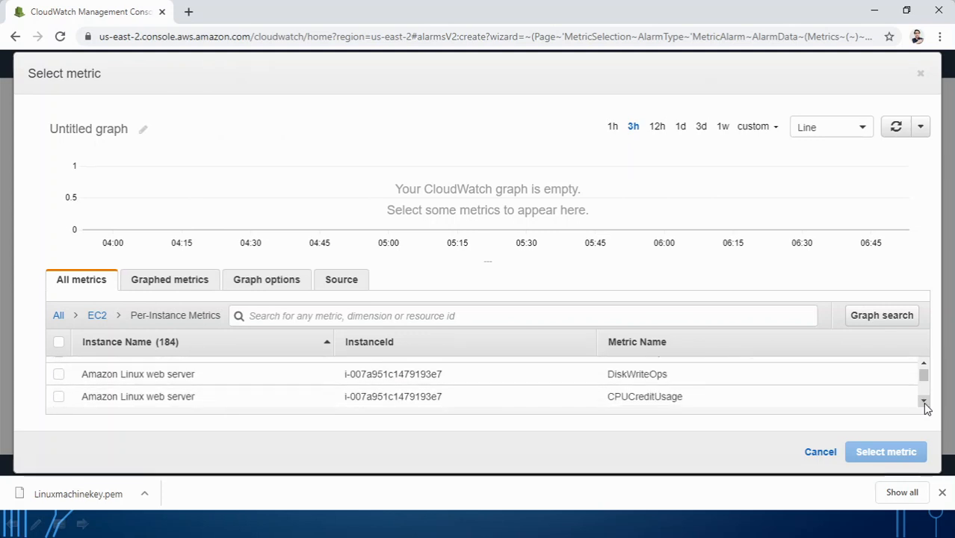
{"action": "left_click", "coordinate": [924, 403]}
{"action": "left_click", "coordinate": [925, 403]}
{"action": "left_click", "coordinate": [924, 403]}
{"action": "left_click", "coordinate": [924, 403]}
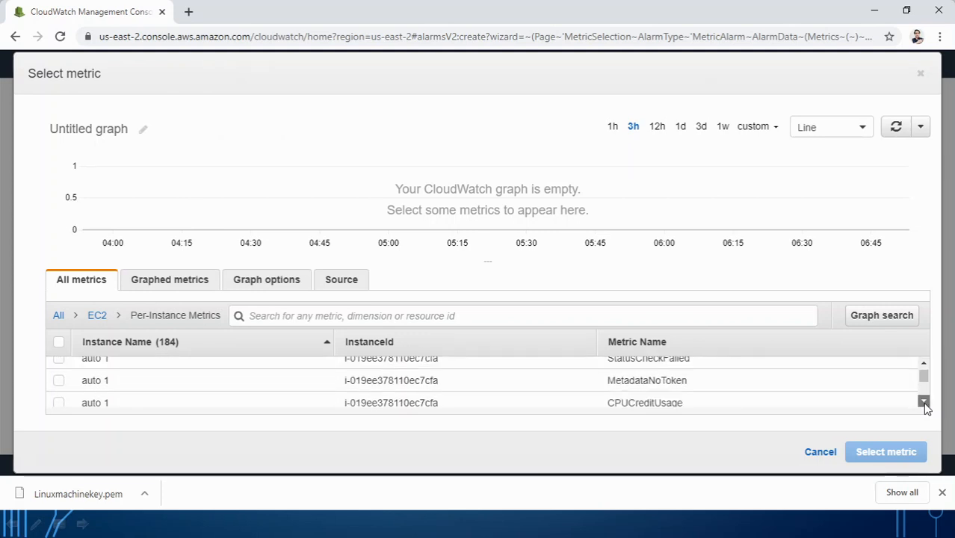
{"action": "left_click", "coordinate": [924, 403]}
{"action": "left_click", "coordinate": [924, 404]}
{"action": "left_click", "coordinate": [924, 404]}
{"action": "left_click", "coordinate": [924, 403]}
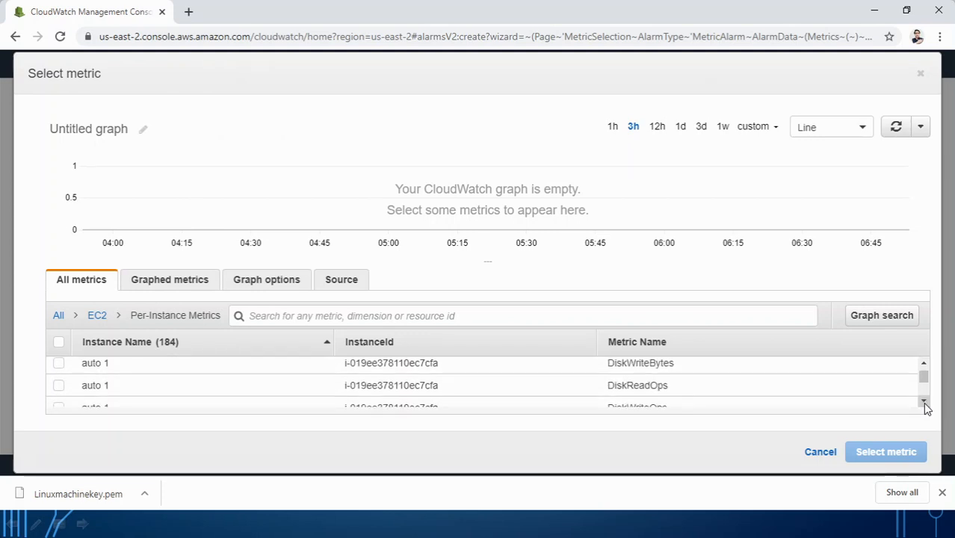
{"action": "left_click", "coordinate": [924, 404]}
{"action": "left_click", "coordinate": [924, 404]}
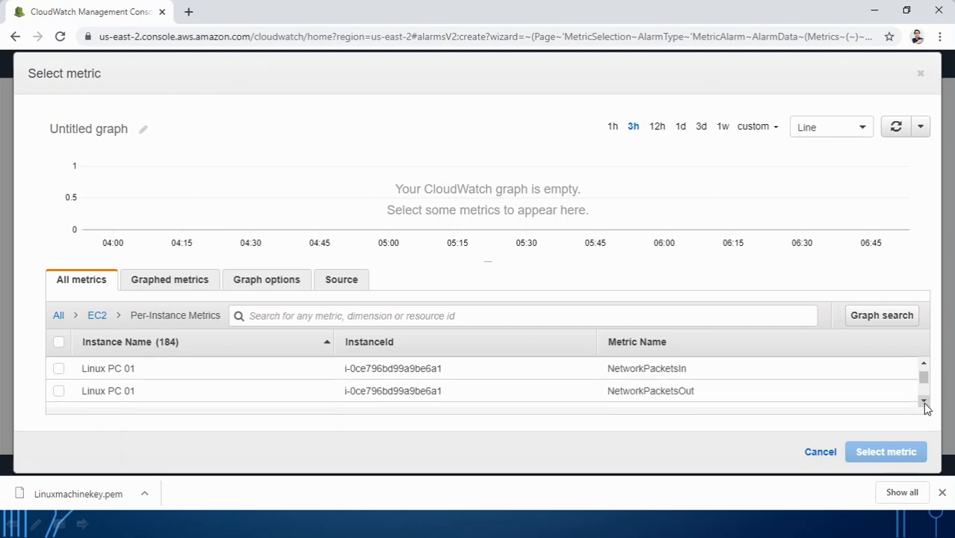
{"action": "left_click", "coordinate": [924, 363]}
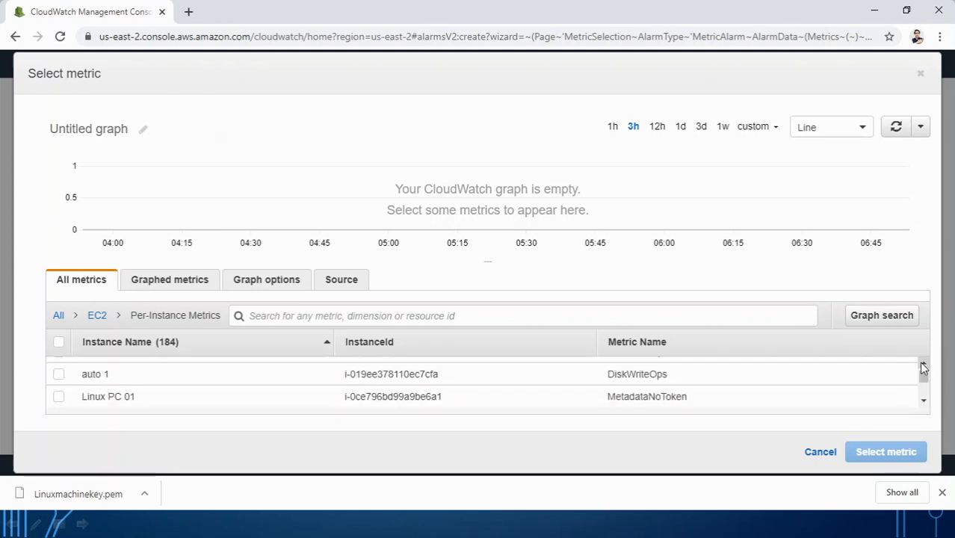
Step: Filter metrics by 'c' and select Linux PC 01's CPUUtilization as the alarm metric
{"action": "left_click", "coordinate": [267, 319]}
{"action": "type", "text": "cpu"}
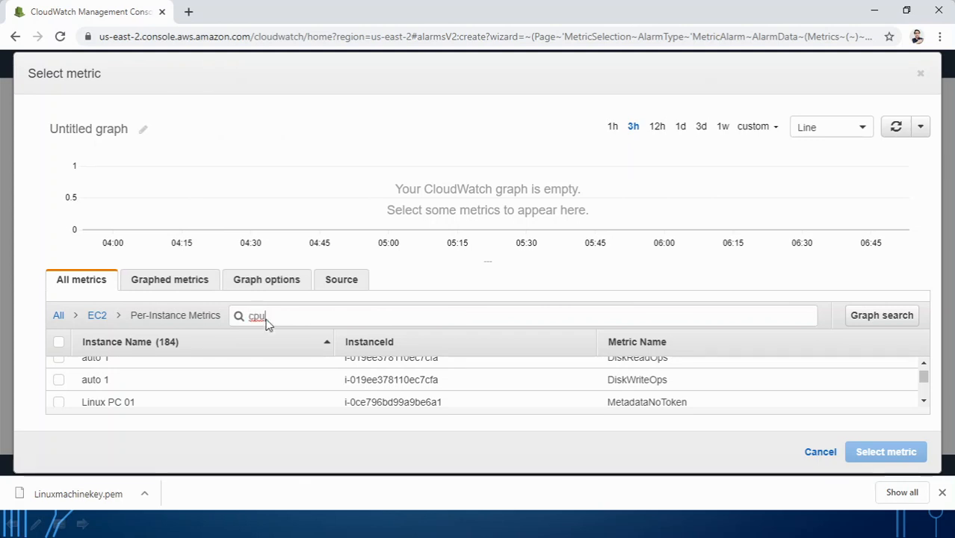
{"action": "key", "text": "Return"}
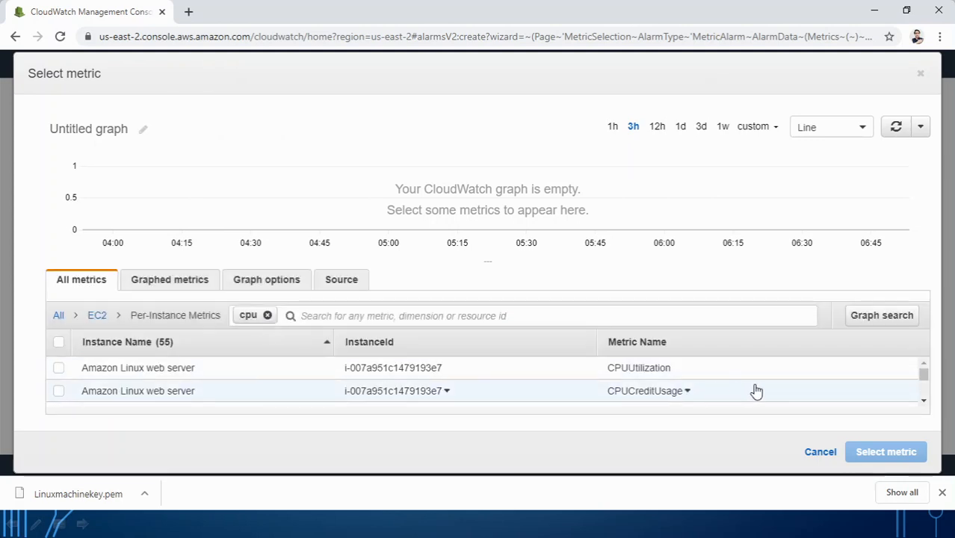
{"action": "left_click", "coordinate": [924, 402]}
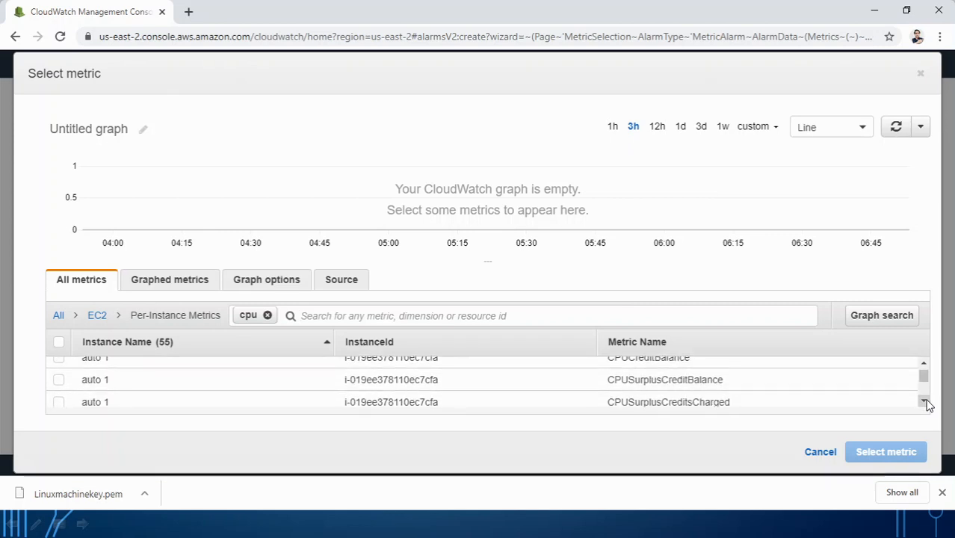
{"action": "left_click", "coordinate": [924, 401]}
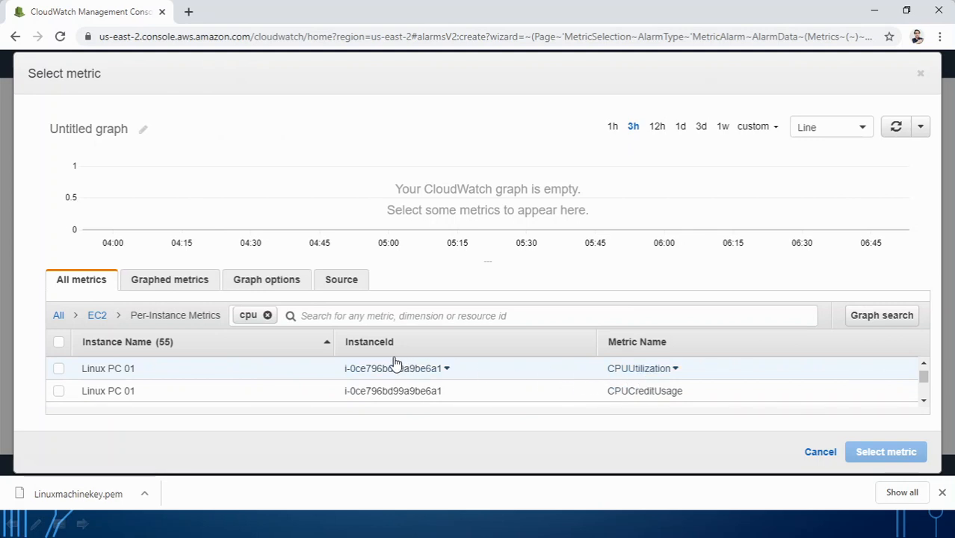
{"action": "left_click", "coordinate": [59, 371]}
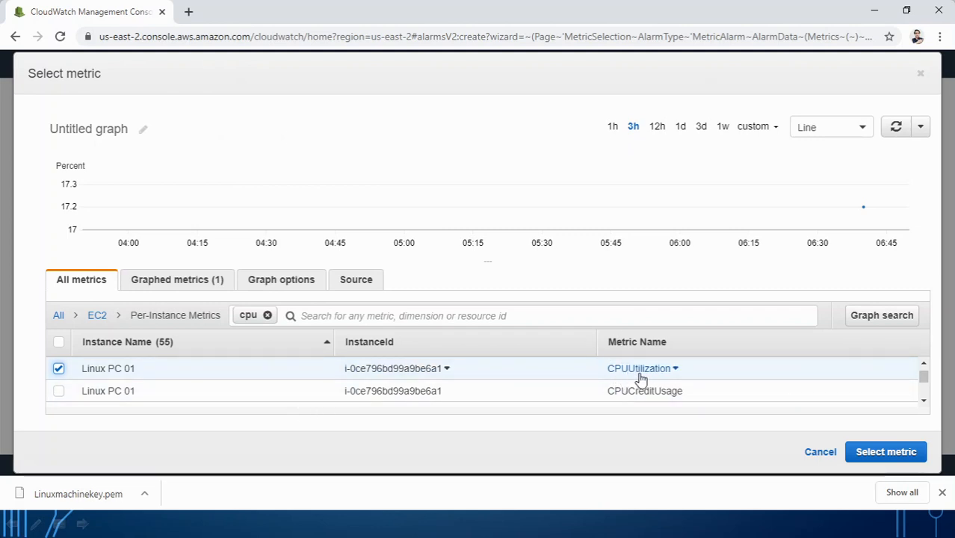
{"action": "left_click", "coordinate": [900, 453]}
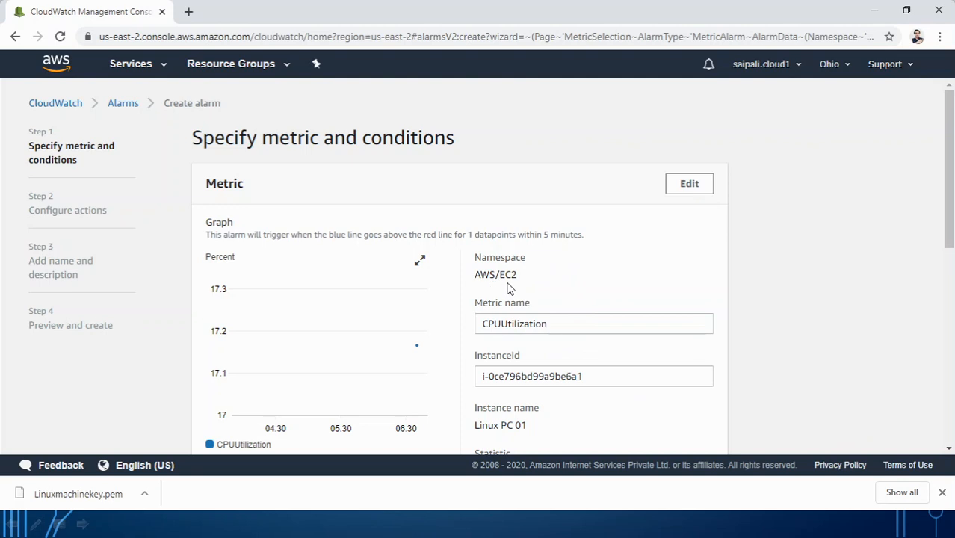
Step: Keep Average over 5 minutes and set a static Greater-than threshold of 10
{"action": "scroll", "coordinate": [598, 273], "scroll_direction": "down", "scroll_amount": 2}
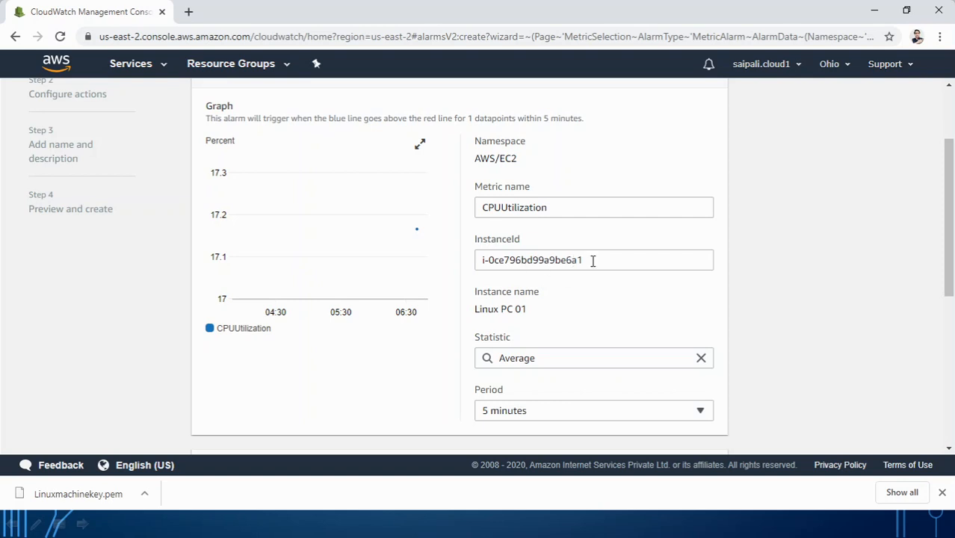
{"action": "scroll", "coordinate": [574, 351], "scroll_direction": "down", "scroll_amount": 4}
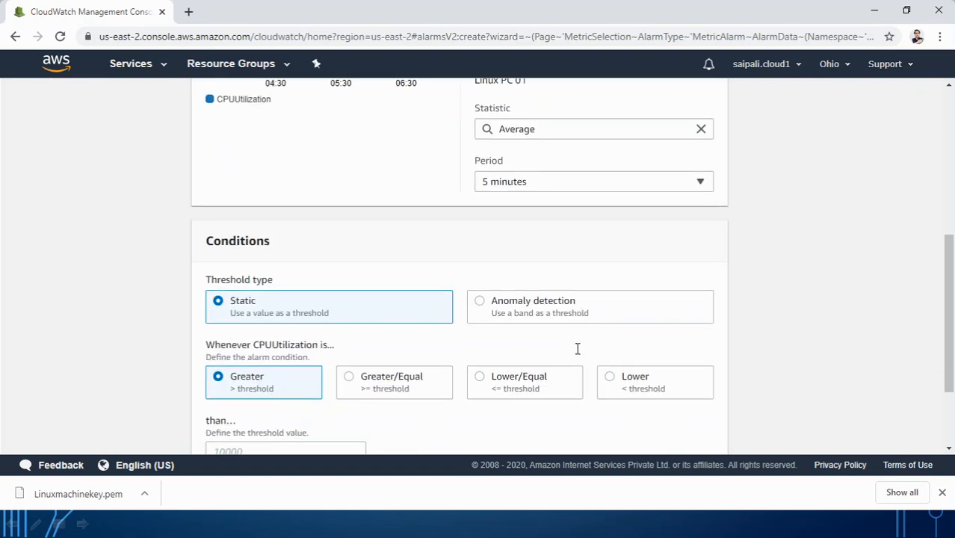
{"action": "left_click", "coordinate": [545, 182]}
{"action": "left_click", "coordinate": [545, 179]}
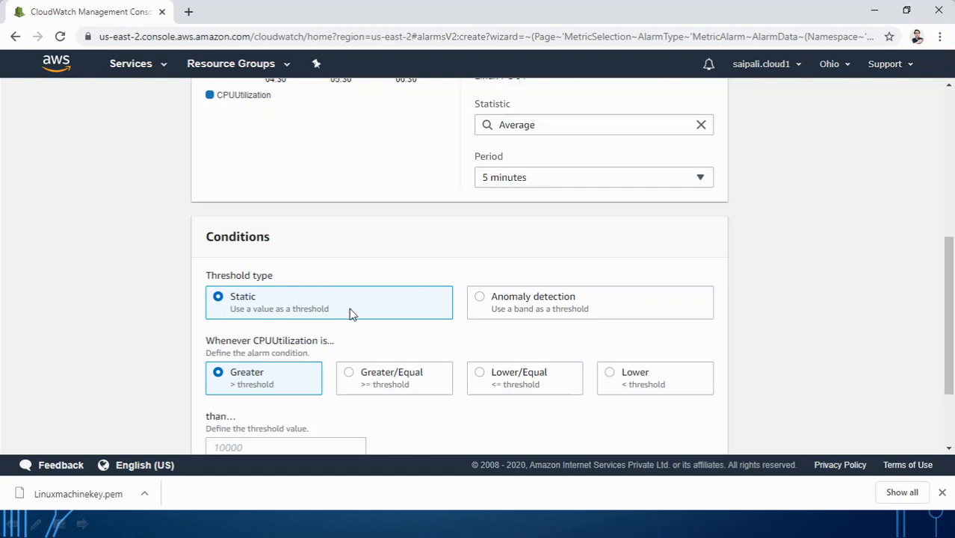
{"action": "scroll", "coordinate": [347, 329], "scroll_direction": "down", "scroll_amount": 2}
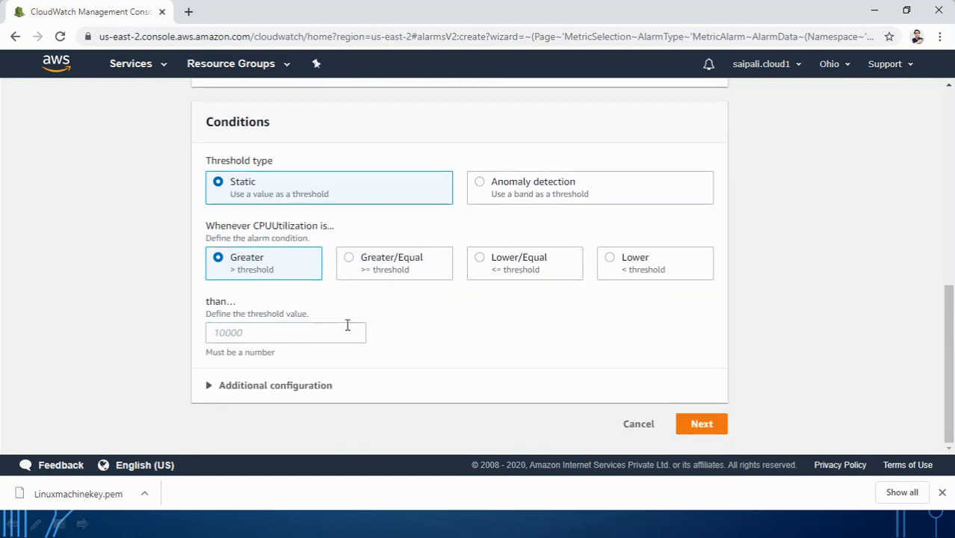
{"action": "left_click", "coordinate": [238, 334]}
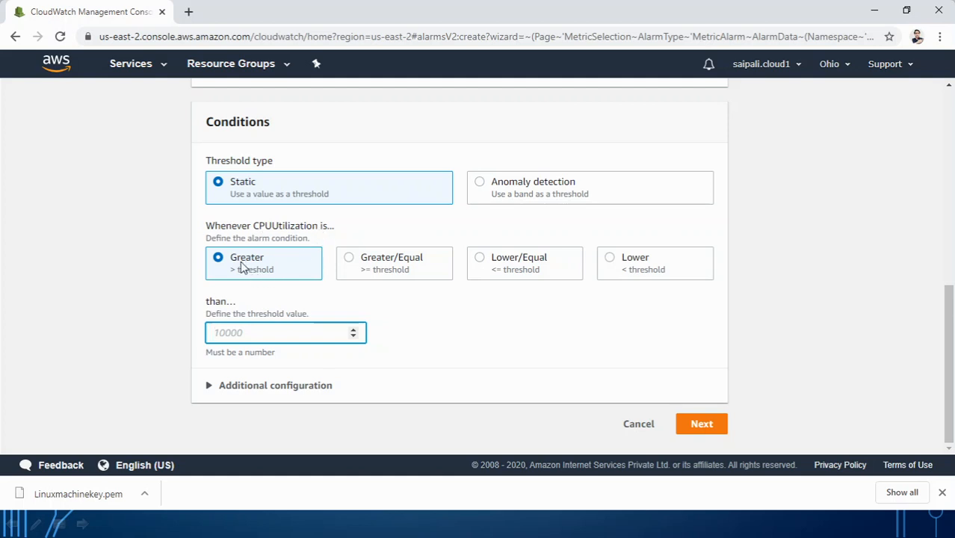
{"action": "type", "text": "10"}
{"action": "left_click", "coordinate": [700, 424]}
Step: Create SNS topic Linuxpc01topic with the notification e-mail address, then open a new browser tab
{"action": "scroll", "coordinate": [495, 352], "scroll_direction": "up", "scroll_amount": 5}
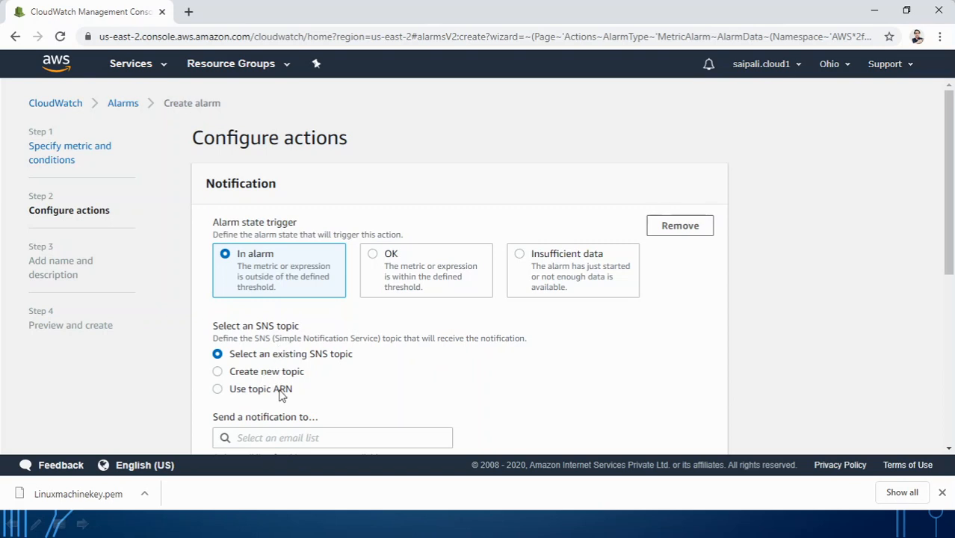
{"action": "scroll", "coordinate": [318, 384], "scroll_direction": "down", "scroll_amount": 2}
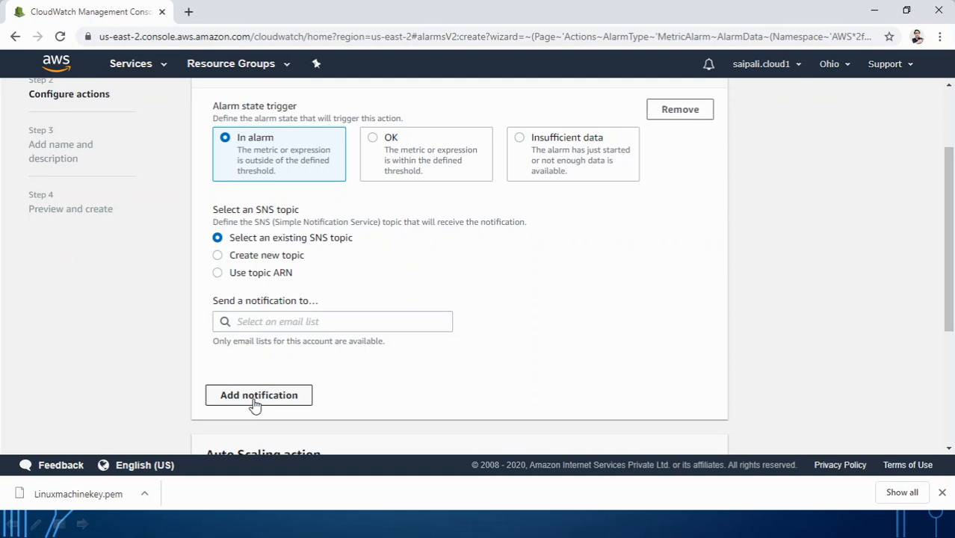
{"action": "left_click", "coordinate": [238, 258]}
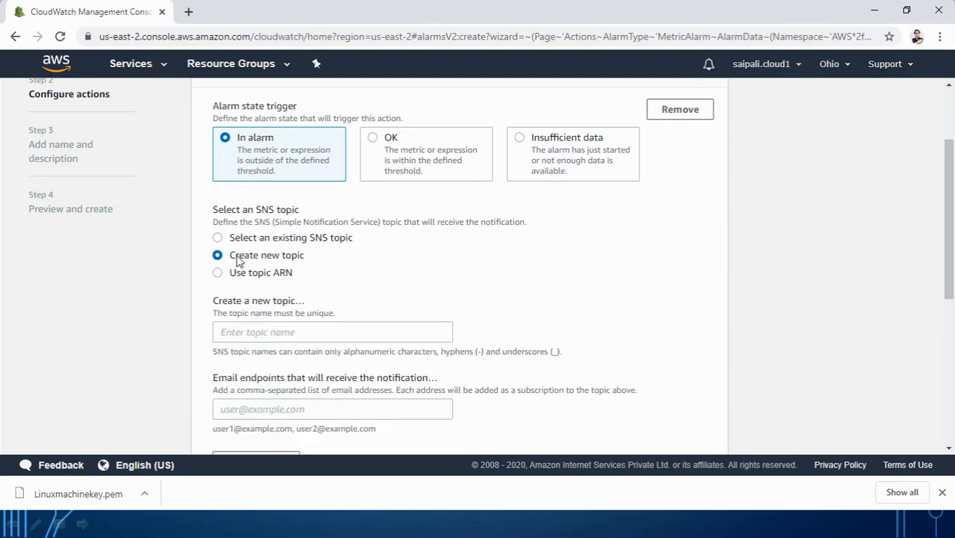
{"action": "left_click", "coordinate": [252, 334]}
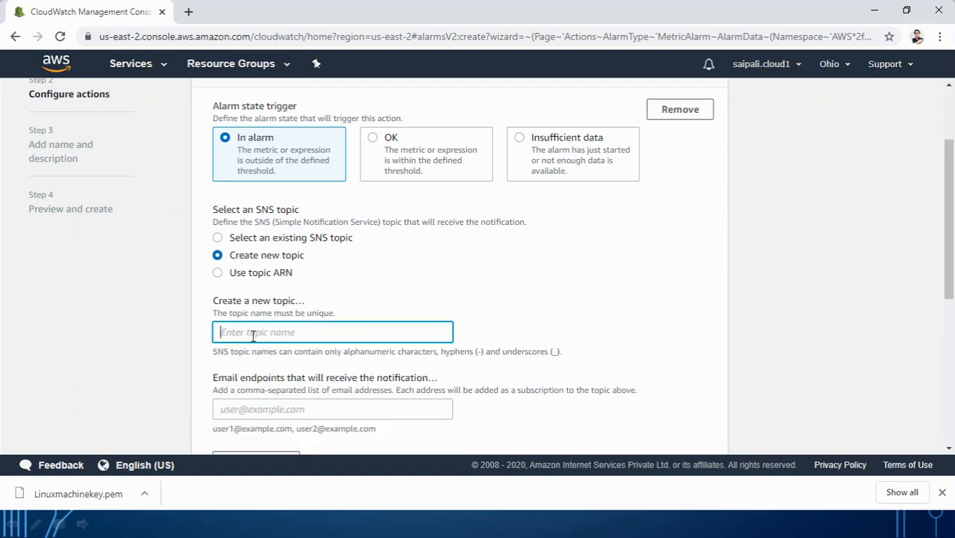
{"action": "type", "text": "Linuxpc01topic"}
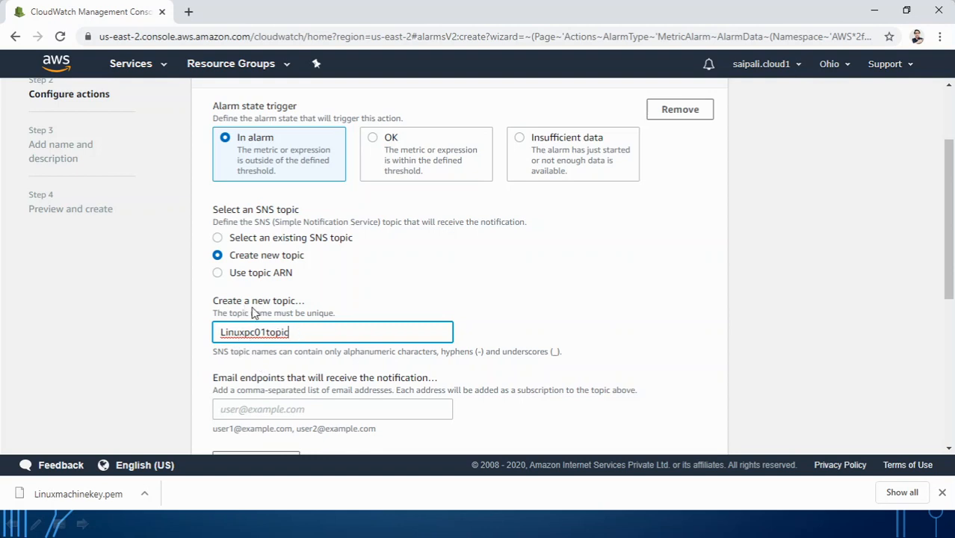
{"action": "left_click", "coordinate": [252, 410]}
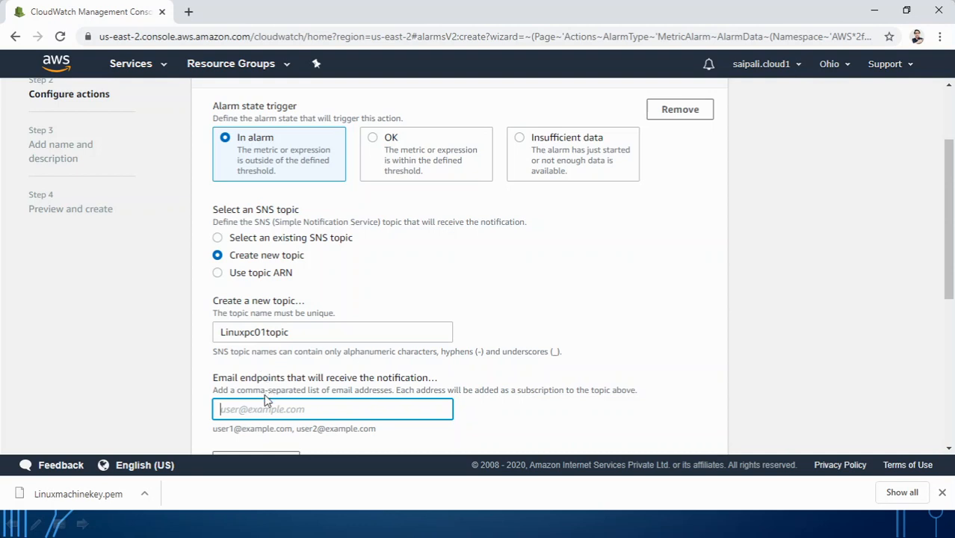
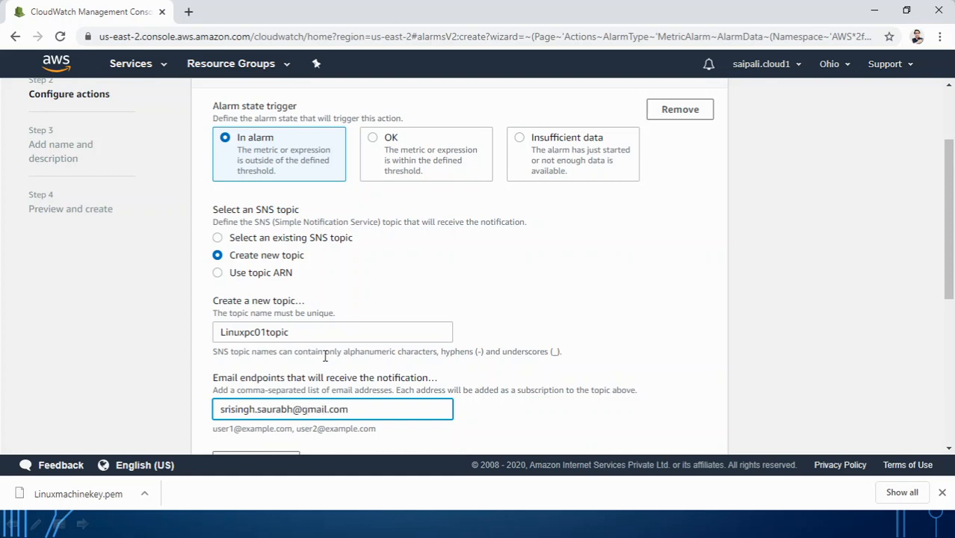
{"action": "scroll", "coordinate": [454, 378], "scroll_direction": "down", "scroll_amount": 2}
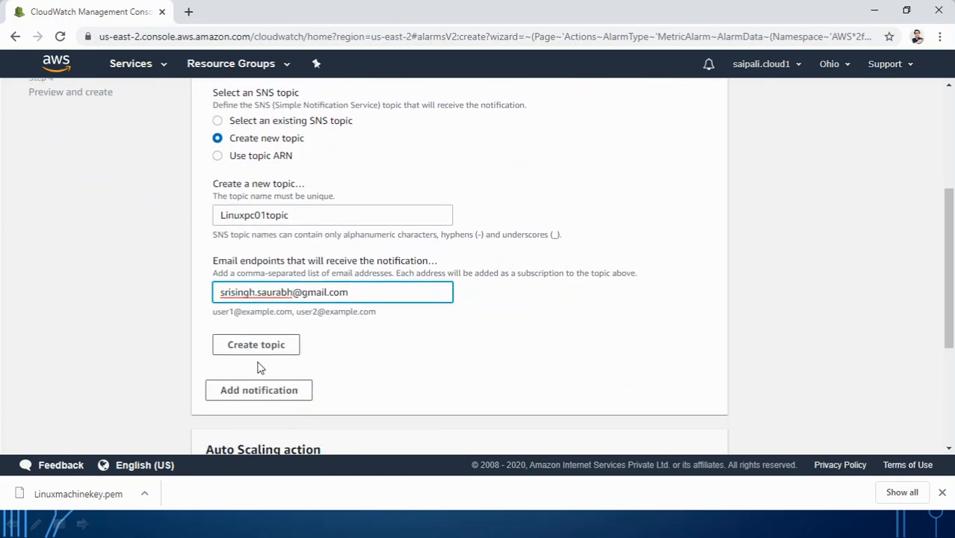
{"action": "left_click", "coordinate": [190, 12]}
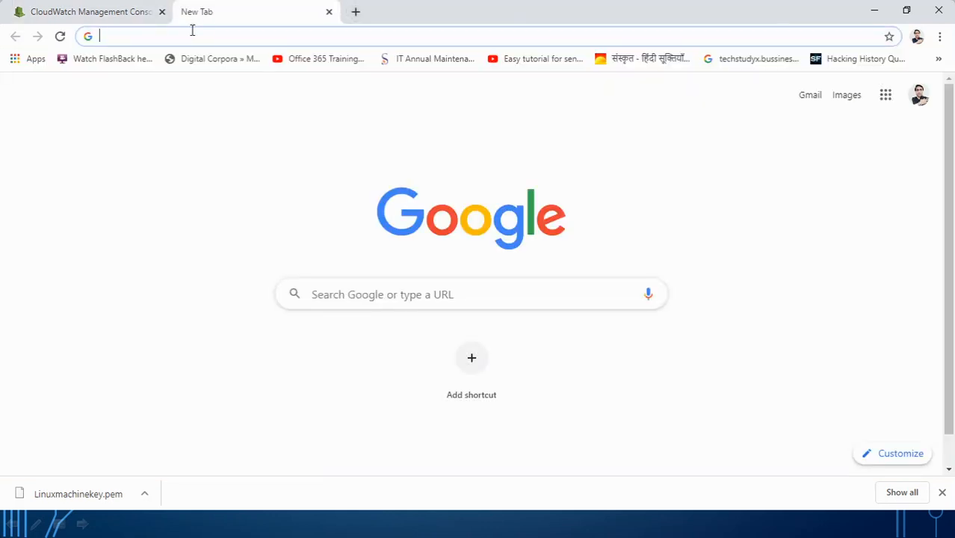
Step: Trash the Indeed job email in Gmail, then create the Linuxpc01topic notification topic for the alarm
{"action": "type", "text": "gm"}
{"action": "key", "text": "Return"}
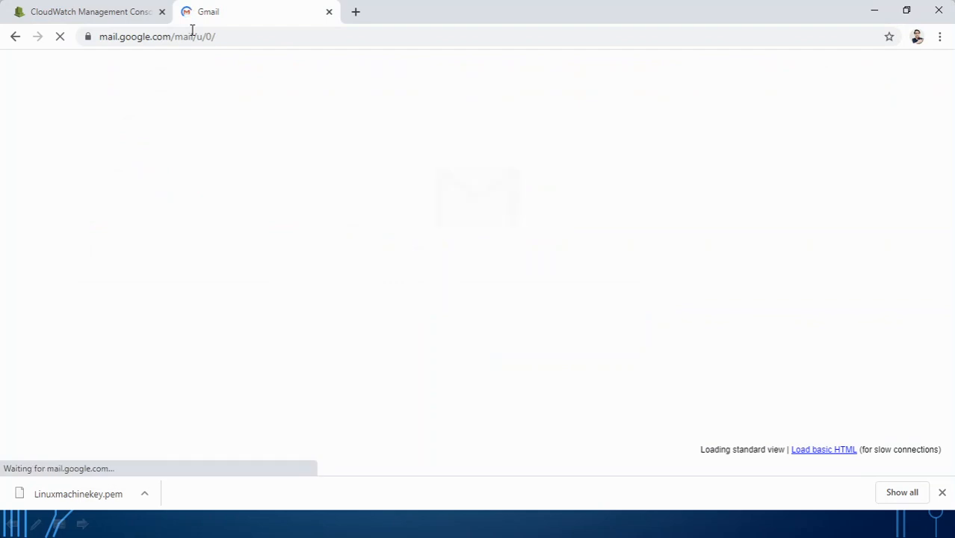
{"action": "left_click", "coordinate": [109, 17]}
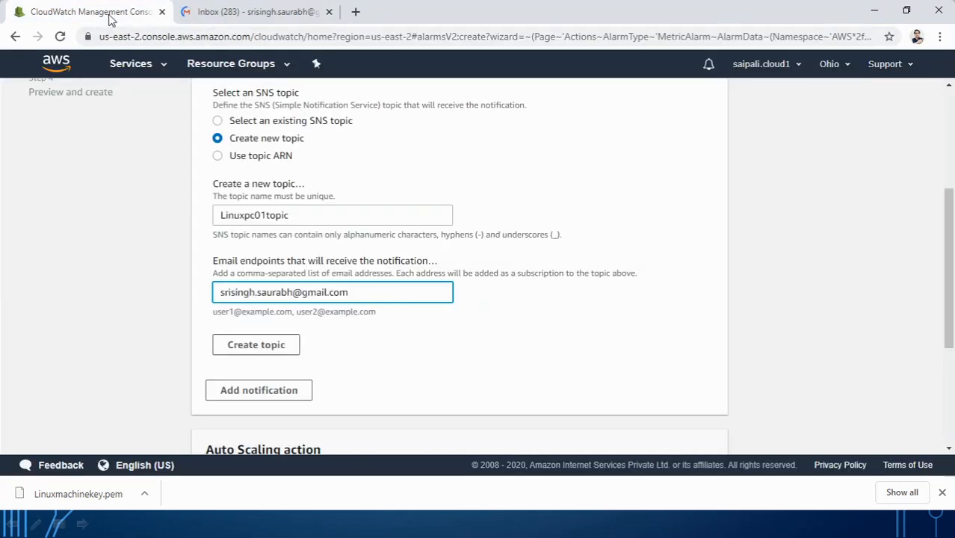
{"action": "left_click", "coordinate": [252, 15]}
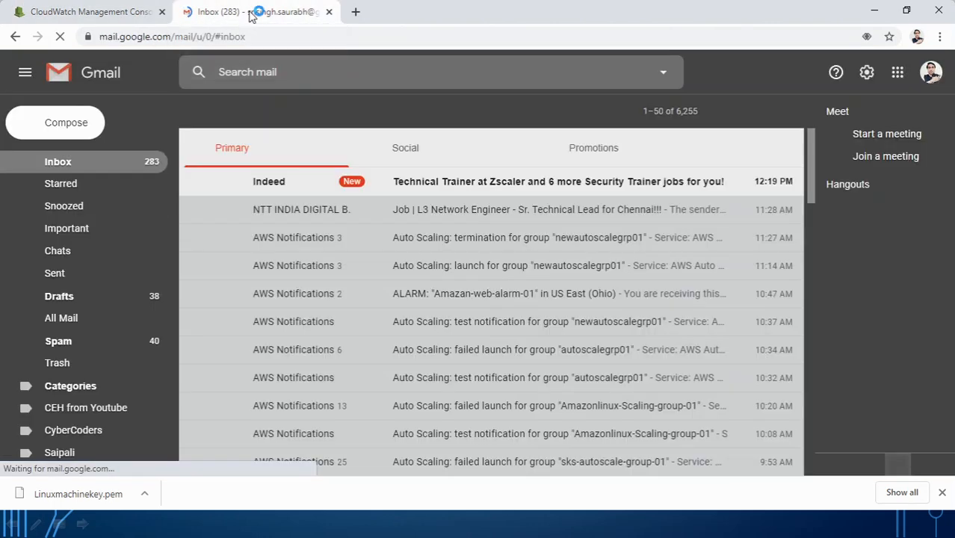
{"action": "left_click", "coordinate": [197, 180]}
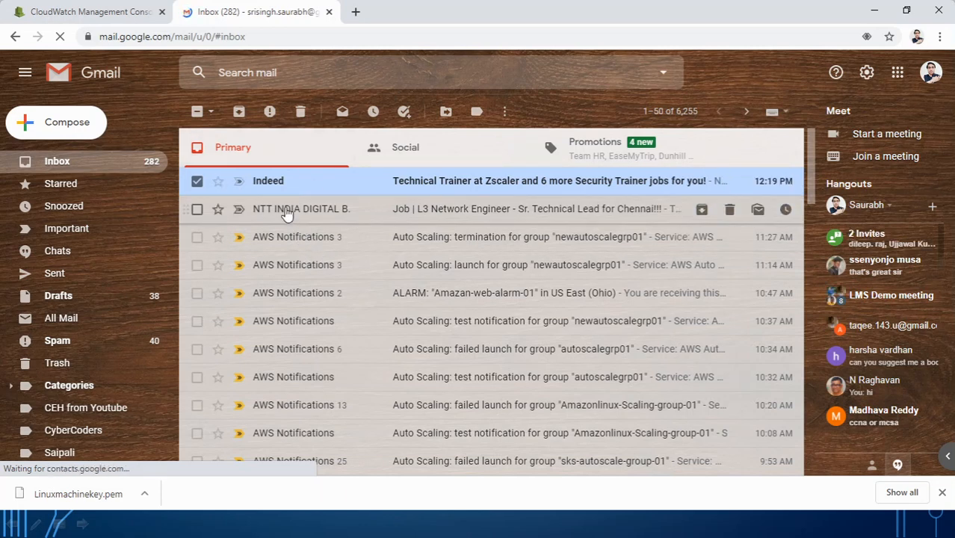
{"action": "key", "text": "numbersign"}
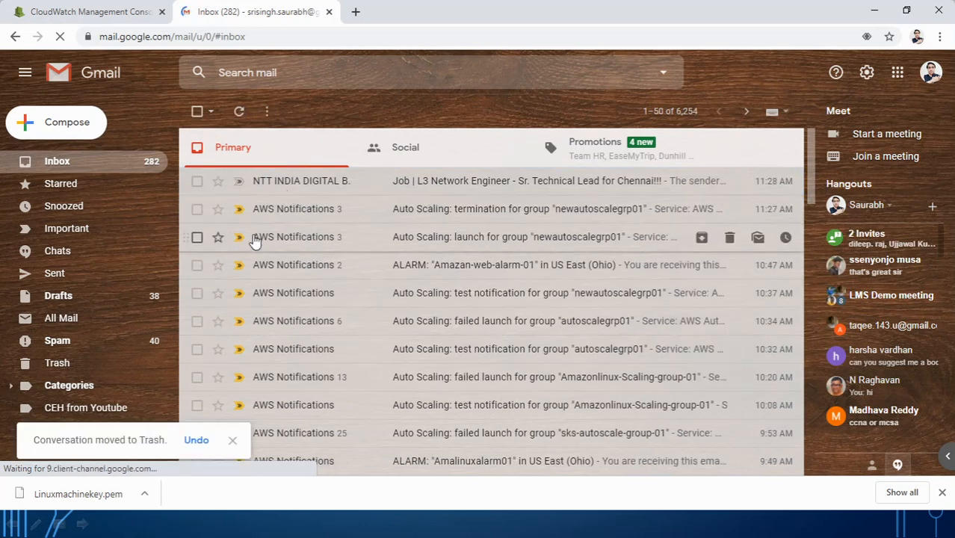
{"action": "left_click", "coordinate": [111, 22]}
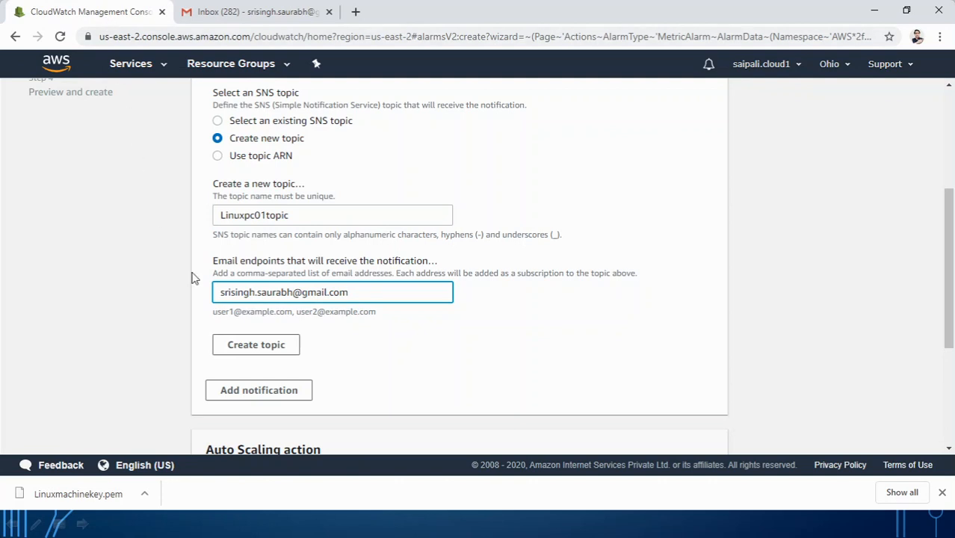
{"action": "left_click", "coordinate": [256, 346]}
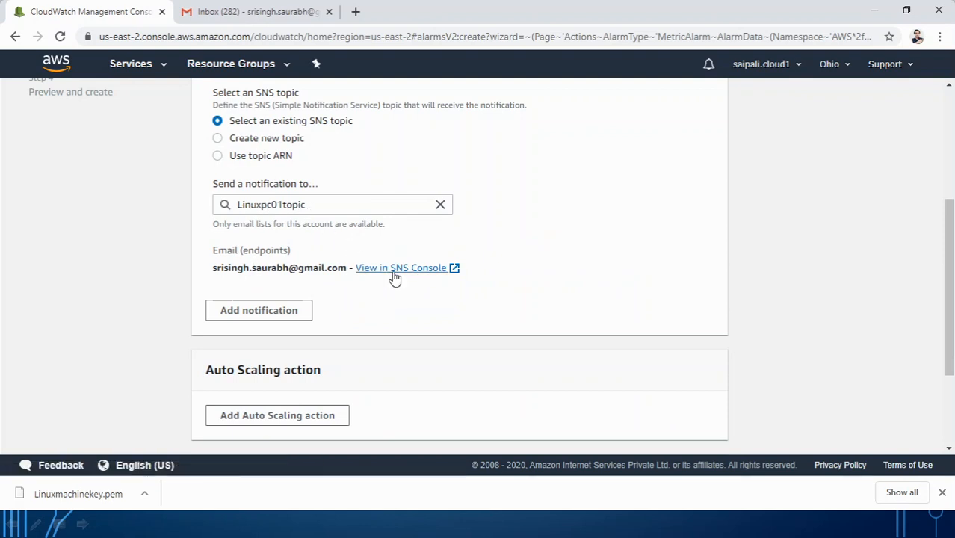
Step: Open Linuxpc01topic in the SNS console and check that its e-mail subscription is pending confirmation
{"action": "left_click", "coordinate": [395, 270]}
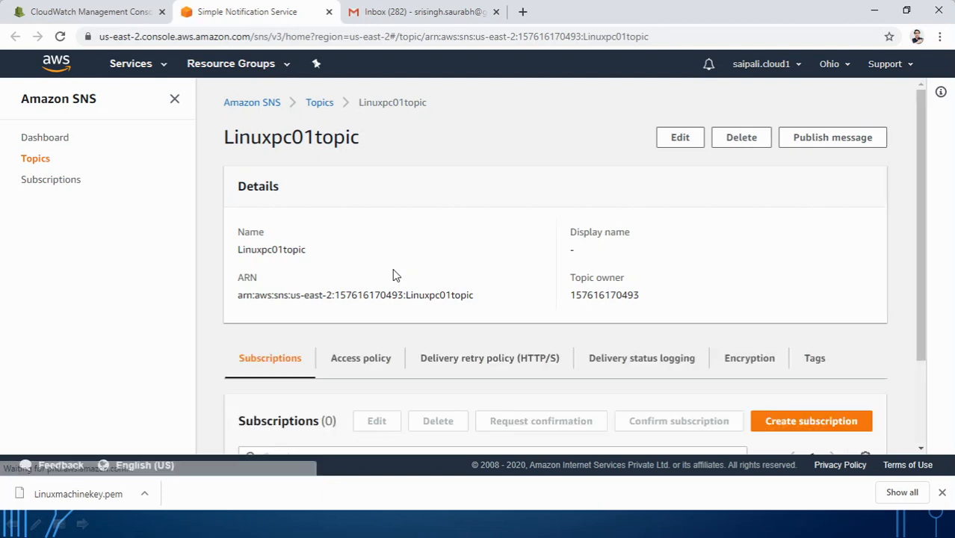
{"action": "scroll", "coordinate": [616, 311], "scroll_direction": "down", "scroll_amount": 3}
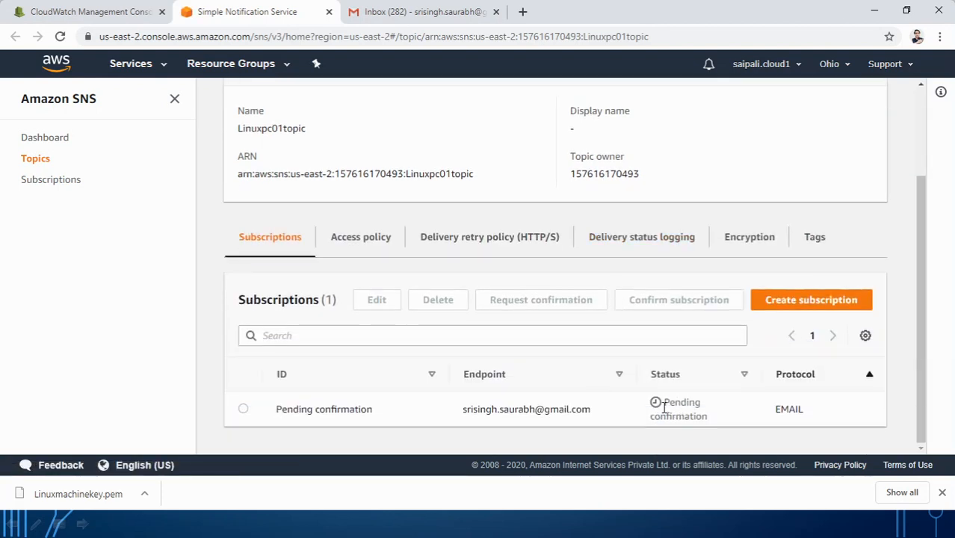
{"action": "left_click", "coordinate": [411, 13]}
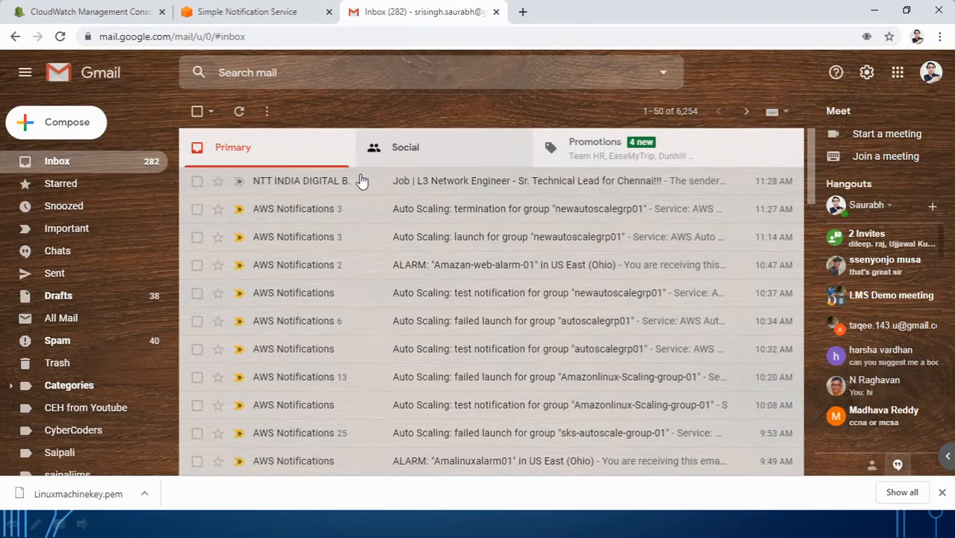
Step: Open the AWS Notification email in Gmail and follow its Confirm subscription link for Linuxpc01topic
{"action": "left_click", "coordinate": [60, 36]}
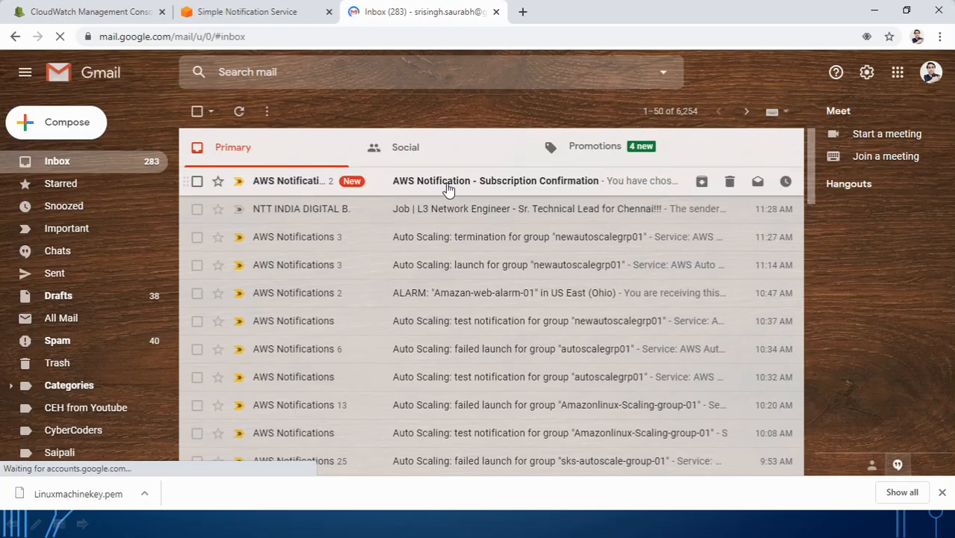
{"action": "left_click", "coordinate": [447, 186]}
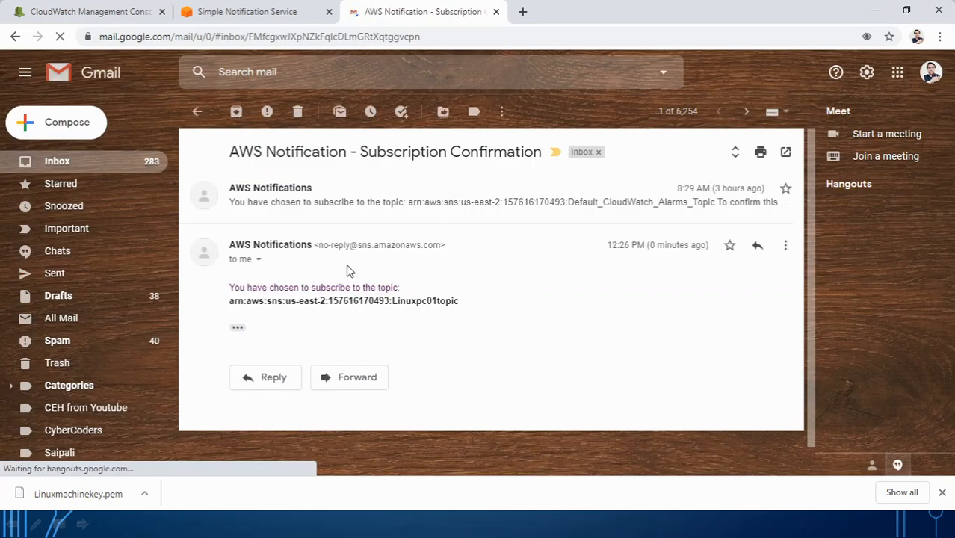
{"action": "left_click", "coordinate": [292, 204]}
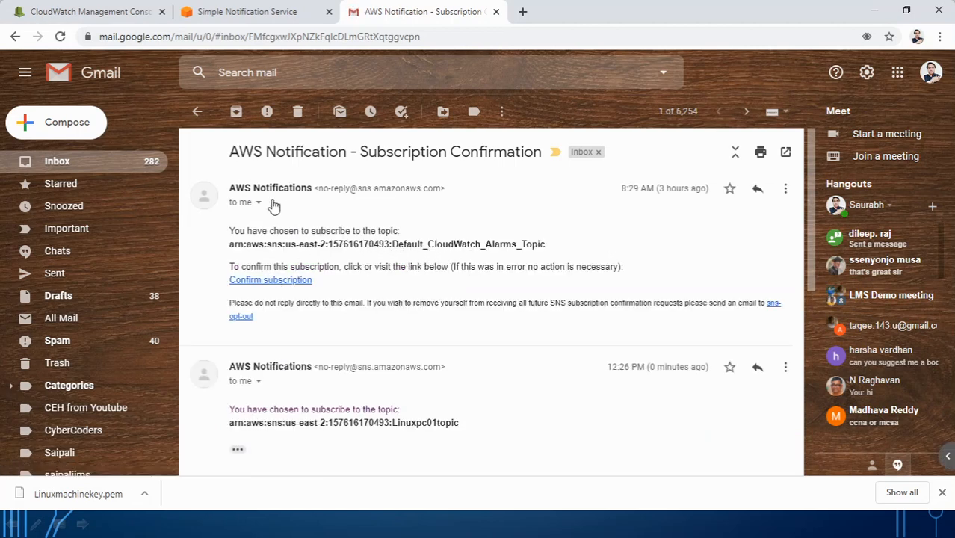
{"action": "scroll", "coordinate": [404, 329], "scroll_direction": "down", "scroll_amount": 1}
{"action": "scroll", "coordinate": [404, 329], "scroll_direction": "down", "scroll_amount": 2}
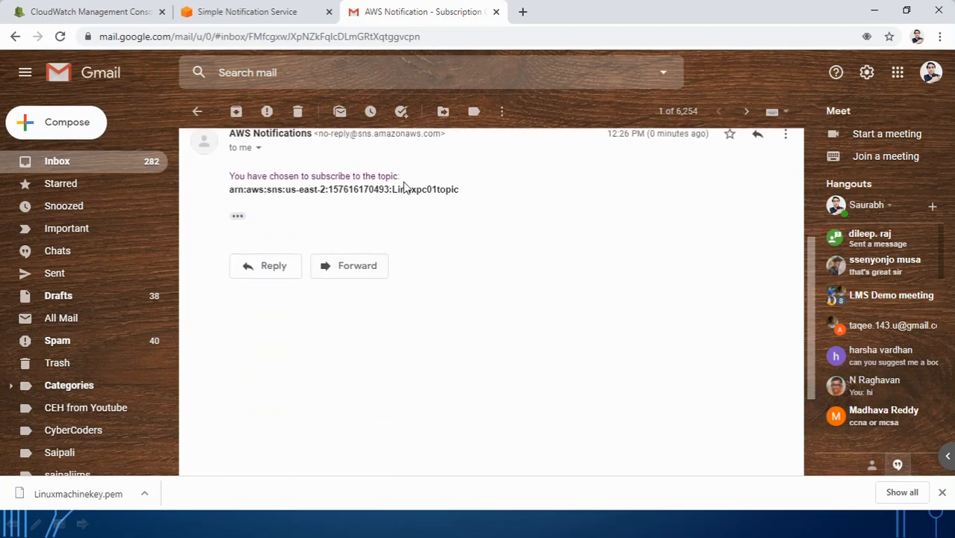
{"action": "left_click", "coordinate": [239, 217]}
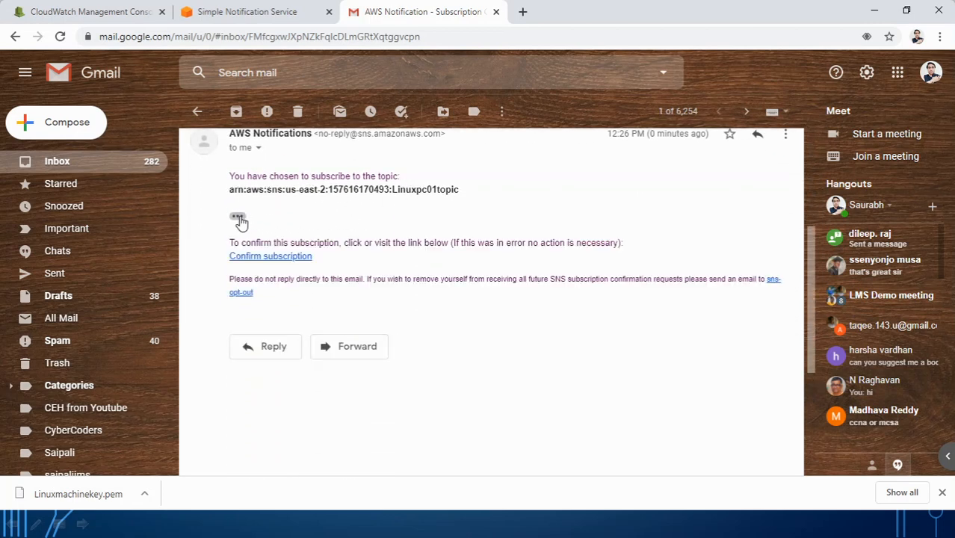
{"action": "left_click", "coordinate": [273, 257]}
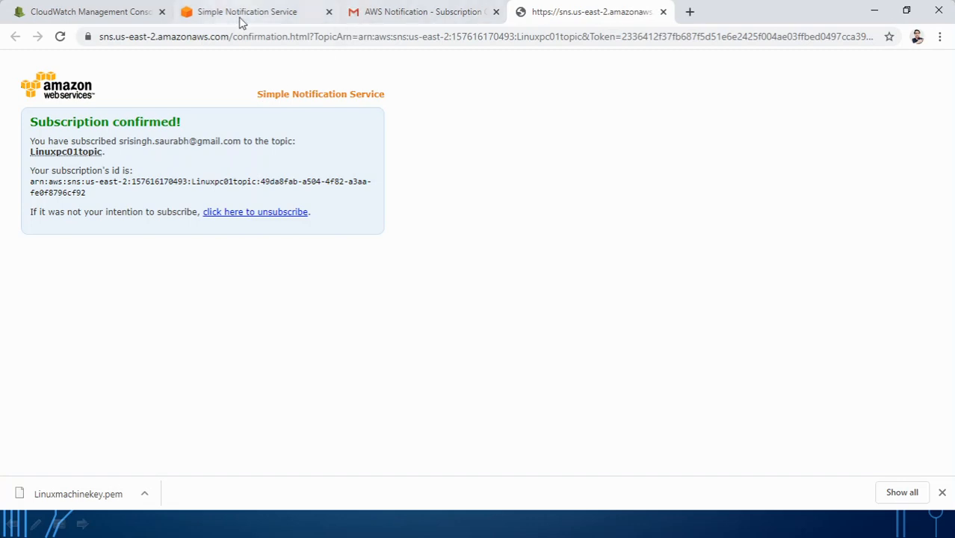
Step: Refresh the Linuxpc01topic page and verify that the e-mail subscription now shows Confirmed
{"action": "left_click", "coordinate": [276, 15]}
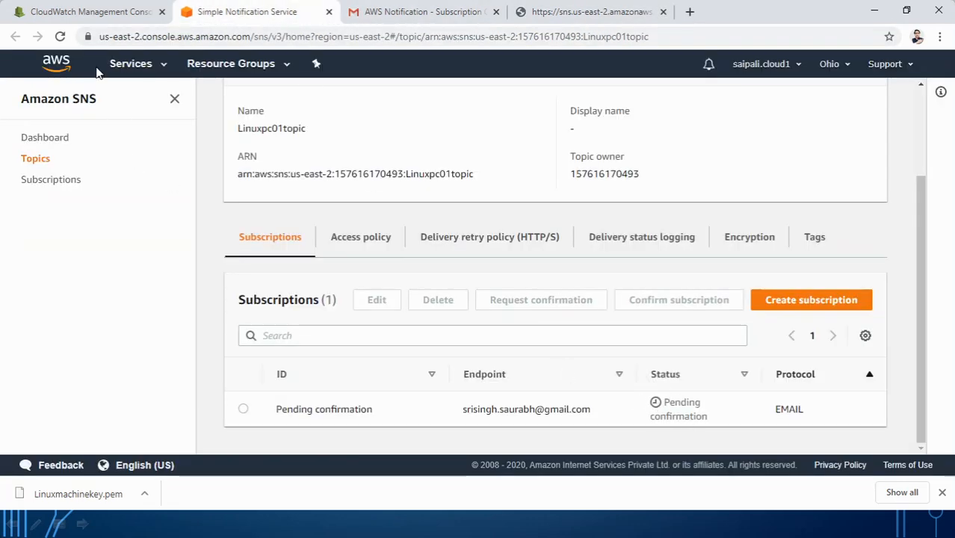
{"action": "left_click", "coordinate": [63, 39]}
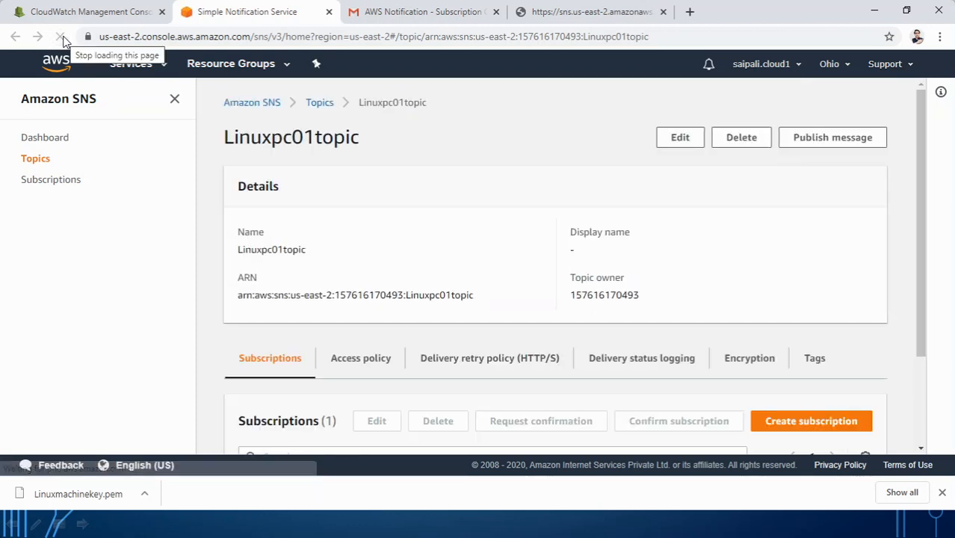
{"action": "scroll", "coordinate": [555, 328], "scroll_direction": "down", "scroll_amount": 2}
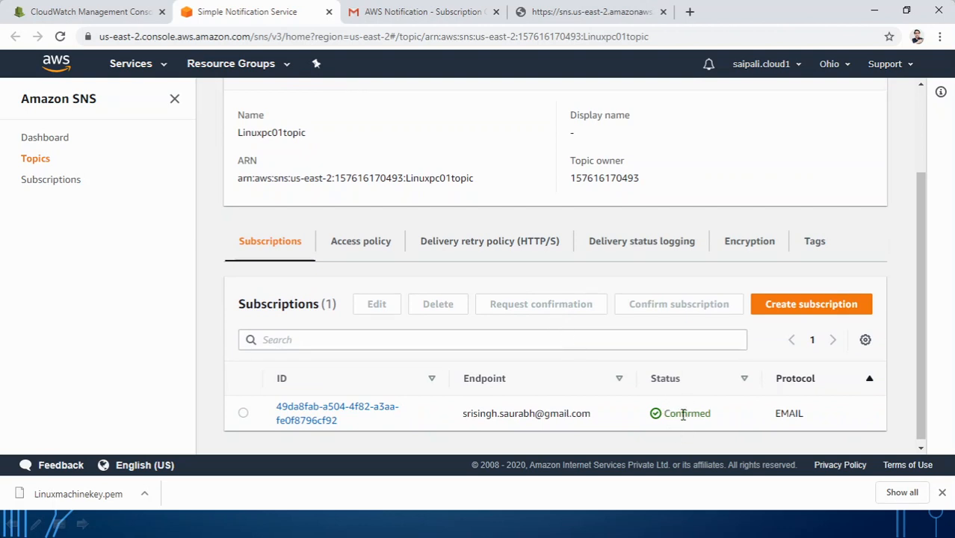
{"action": "left_click", "coordinate": [56, 20]}
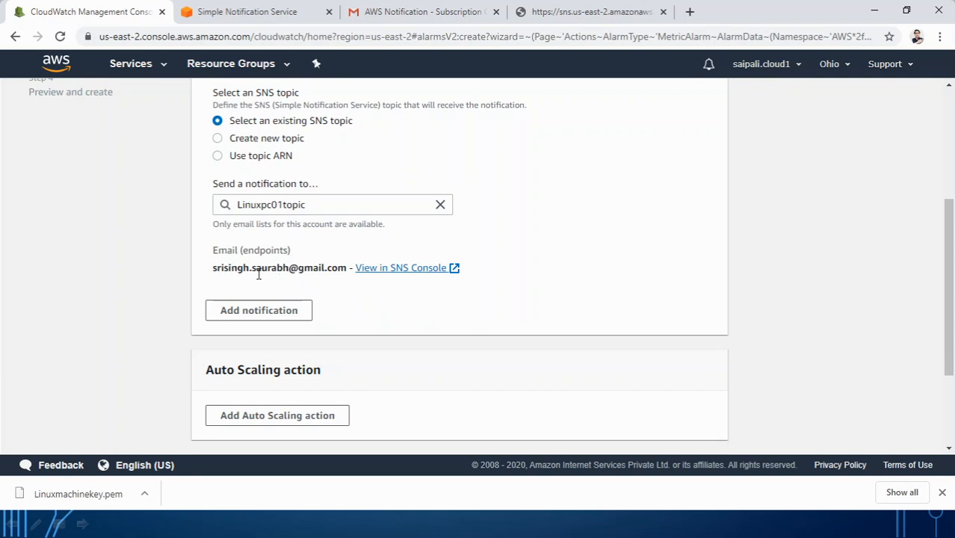
Step: Add and then remove an EC2 action, leaving the alarm without one, and advance to Step 3
{"action": "scroll", "coordinate": [356, 314], "scroll_direction": "down", "scroll_amount": 2}
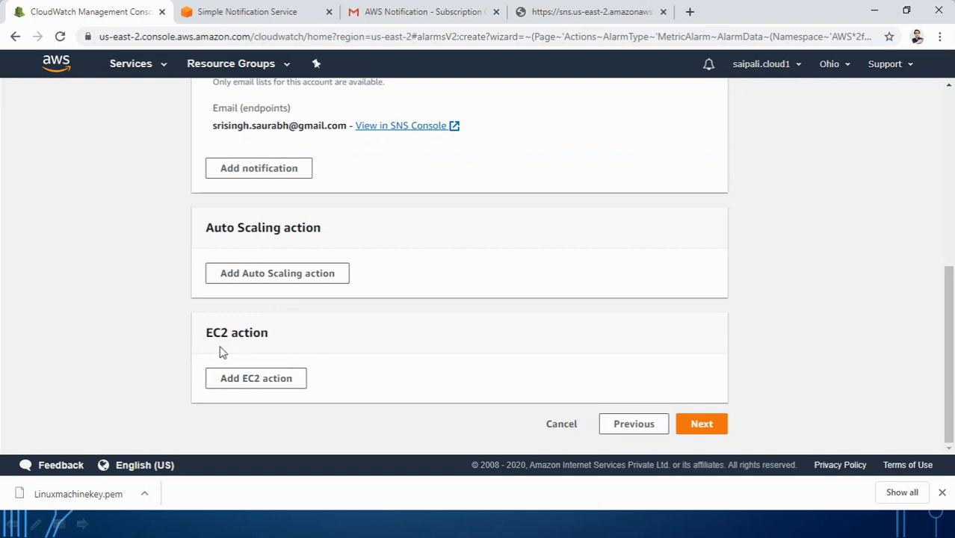
{"action": "left_click", "coordinate": [245, 381]}
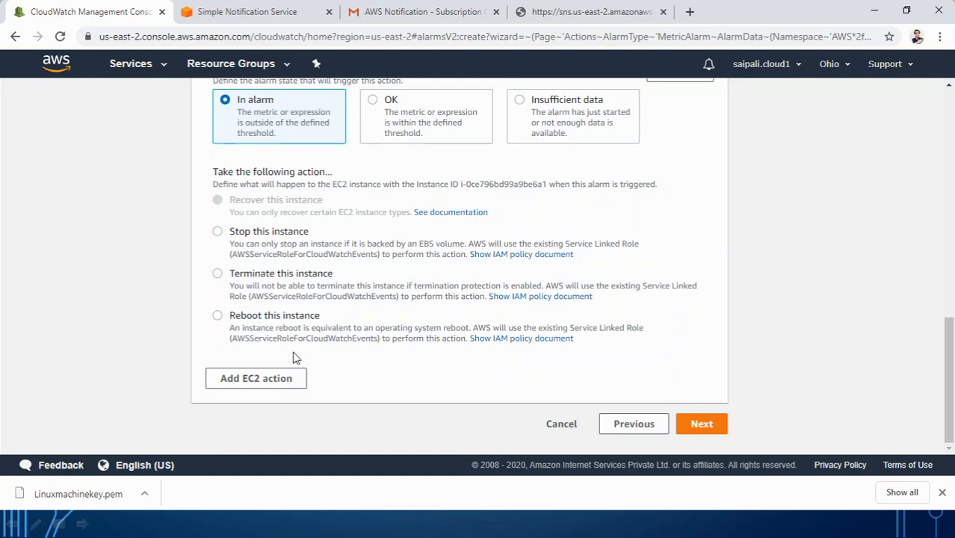
{"action": "scroll", "coordinate": [542, 288], "scroll_direction": "up", "scroll_amount": 2}
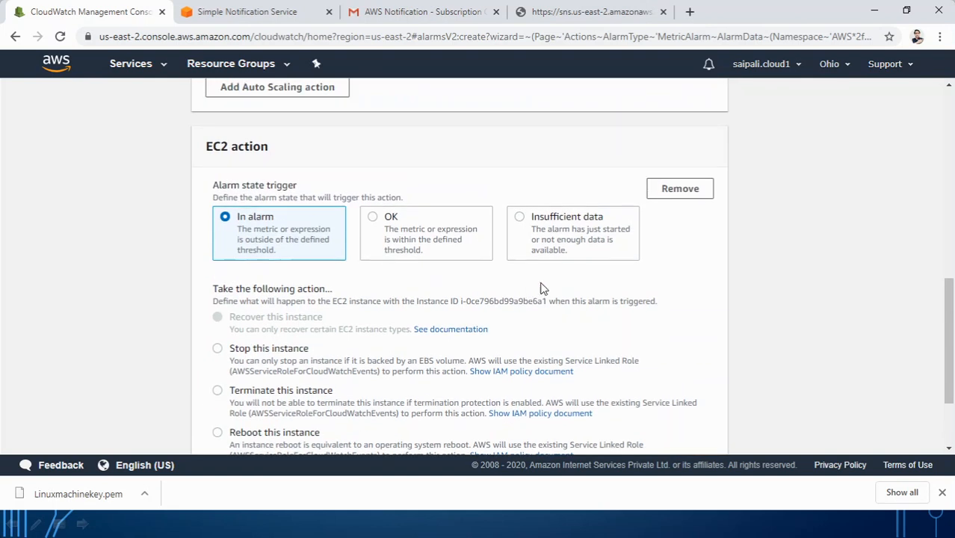
{"action": "left_click", "coordinate": [672, 196]}
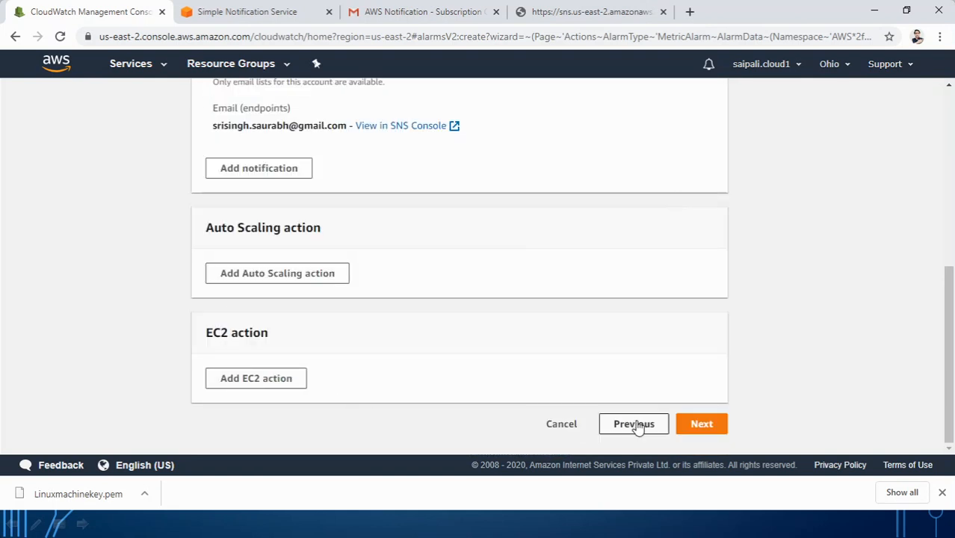
{"action": "left_click", "coordinate": [697, 429]}
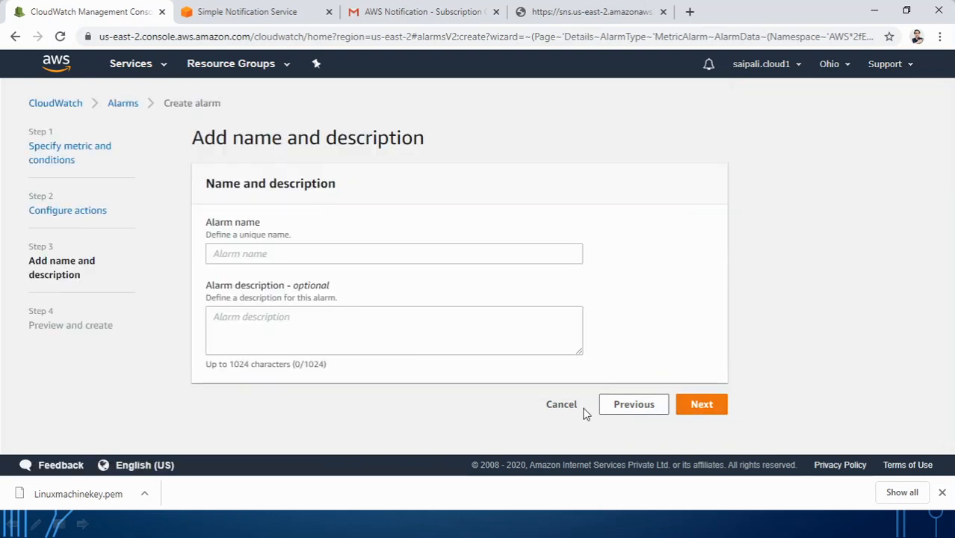
Step: Enter Linux01Alarm as the alarm name and continue to the preview
{"action": "left_click", "coordinate": [247, 256]}
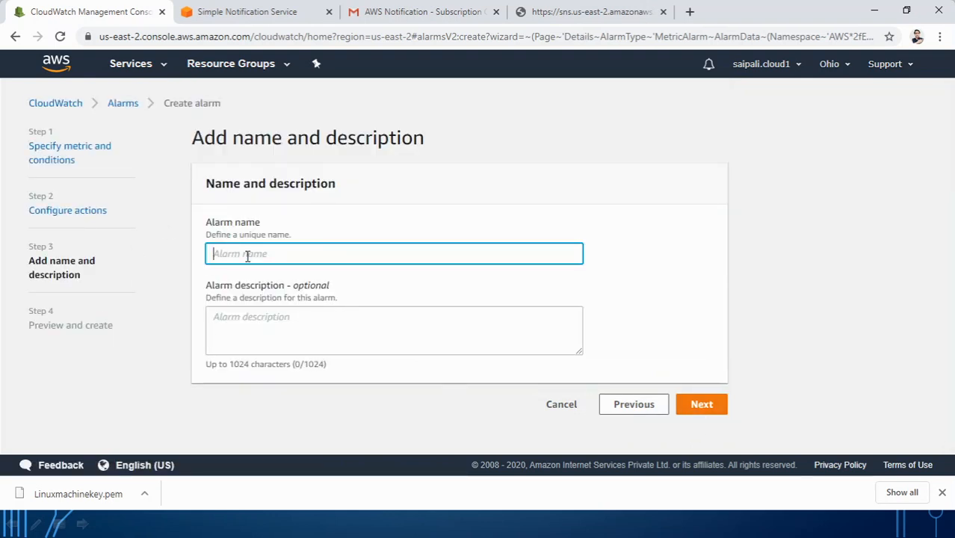
{"action": "type", "text": "Linux01Alarm"}
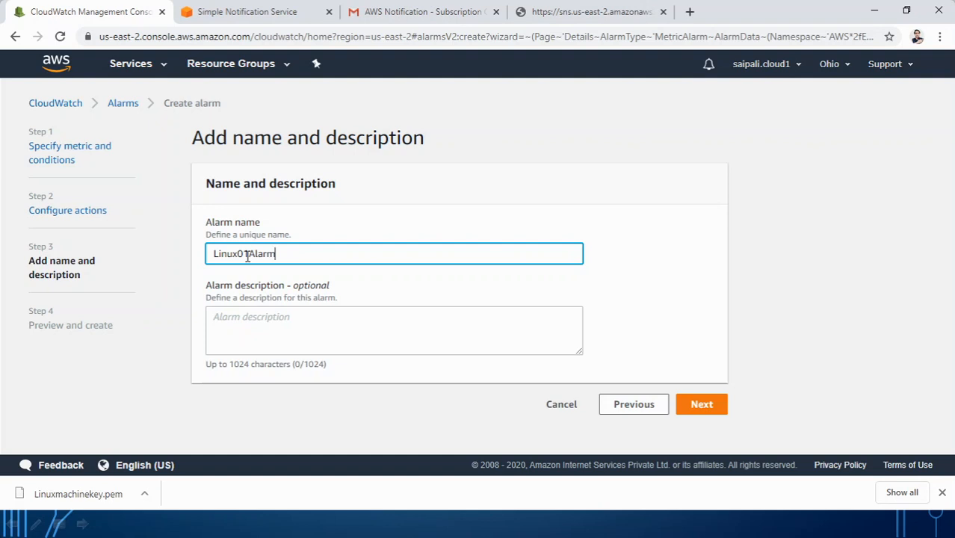
{"action": "left_click", "coordinate": [300, 335]}
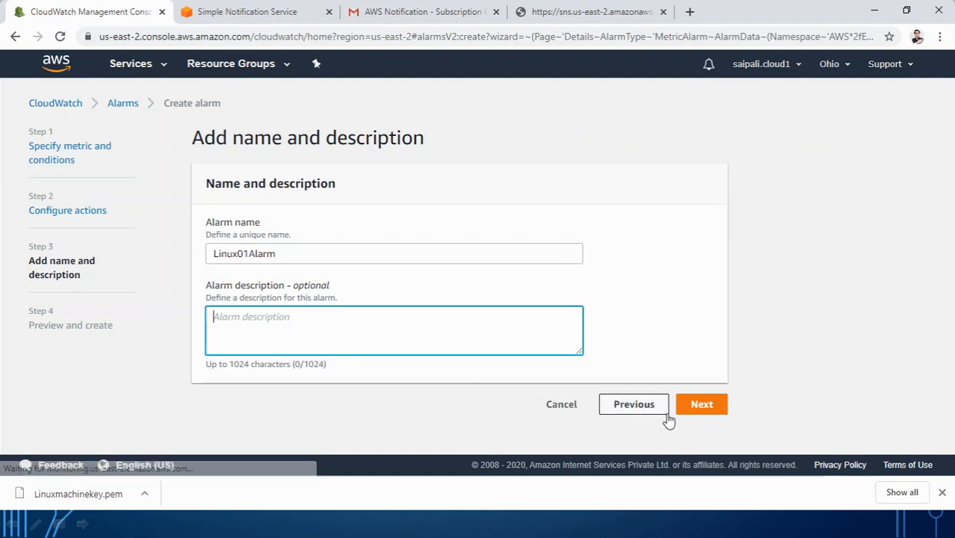
{"action": "left_click", "coordinate": [695, 409]}
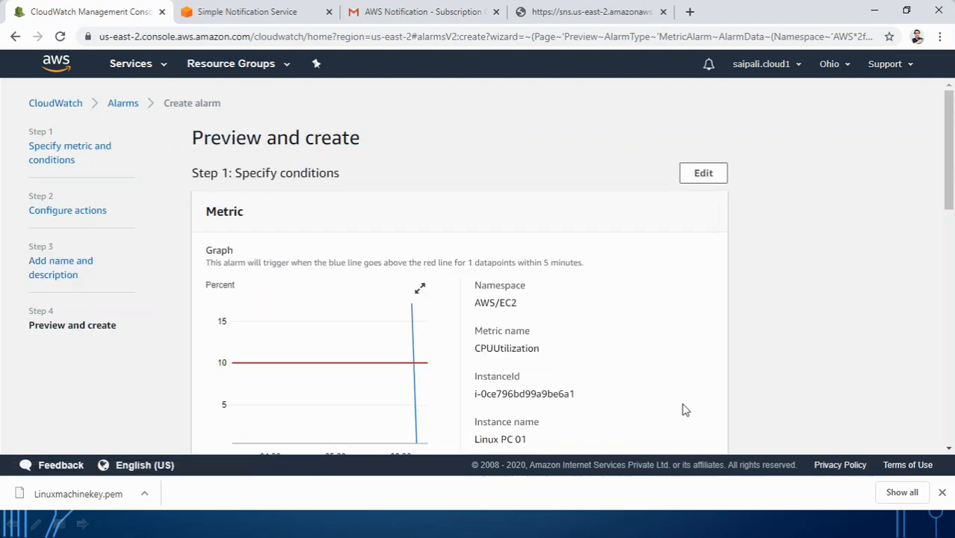
Step: Review the preview (CPUUtilization > 10, Linuxpc01topic, Linux01Alarm) and create the alarm
{"action": "scroll", "coordinate": [634, 383], "scroll_direction": "down", "scroll_amount": 3}
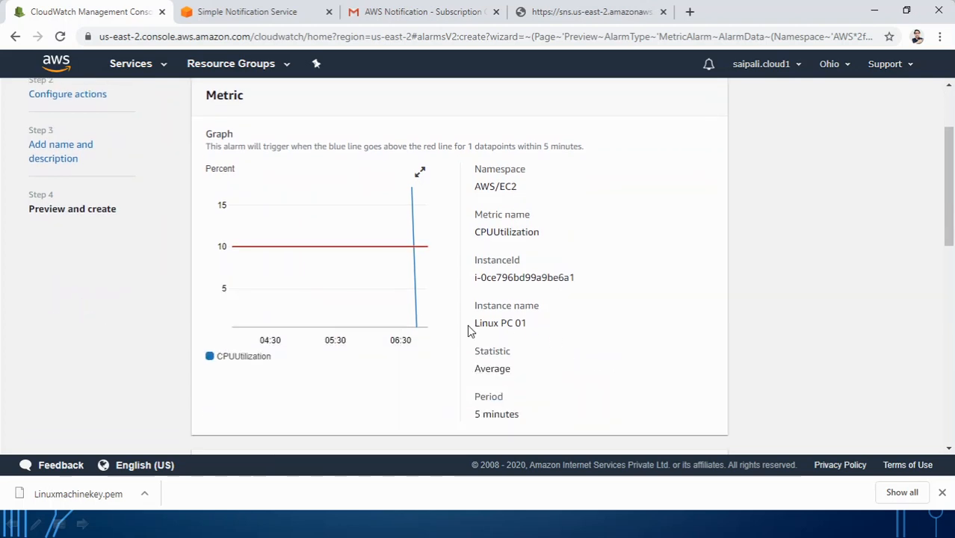
{"action": "scroll", "coordinate": [469, 330], "scroll_direction": "up", "scroll_amount": 3}
{"action": "scroll", "coordinate": [517, 300], "scroll_direction": "down", "scroll_amount": 3}
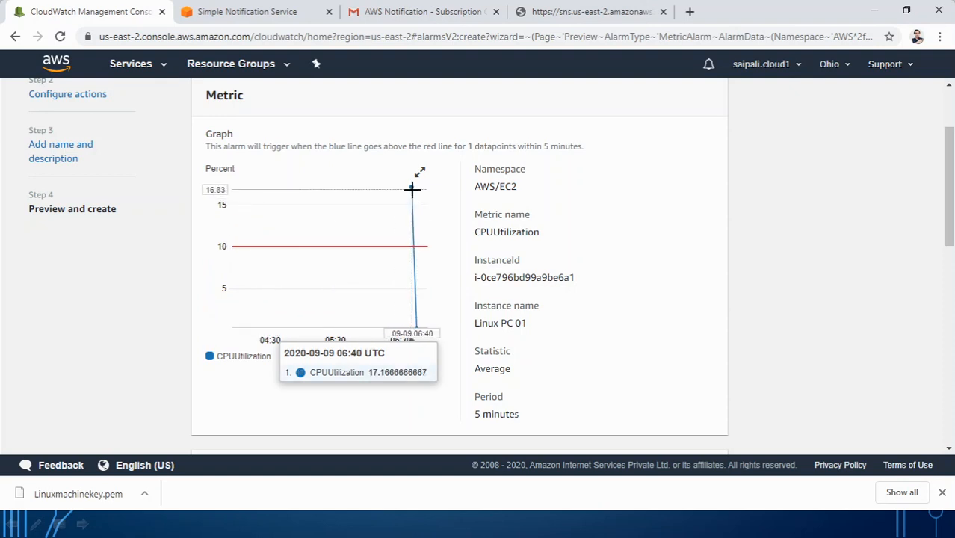
{"action": "scroll", "coordinate": [405, 320], "scroll_direction": "down", "scroll_amount": 9}
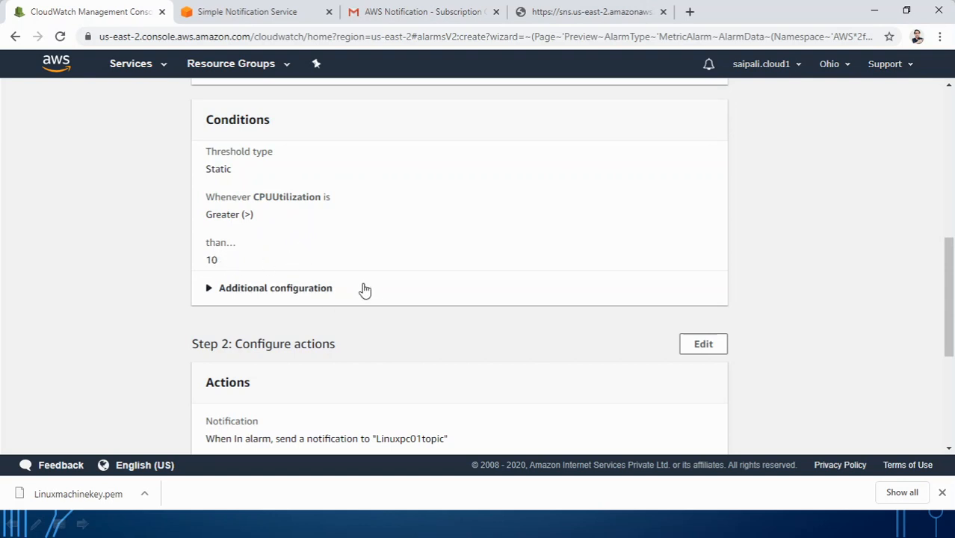
{"action": "scroll", "coordinate": [366, 295], "scroll_direction": "down", "scroll_amount": 2}
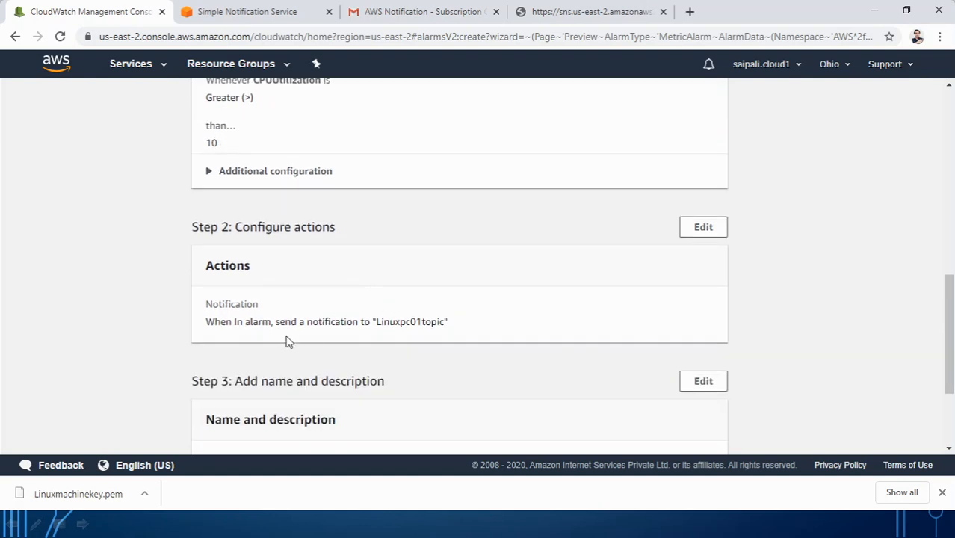
{"action": "scroll", "coordinate": [289, 342], "scroll_direction": "down", "scroll_amount": 3}
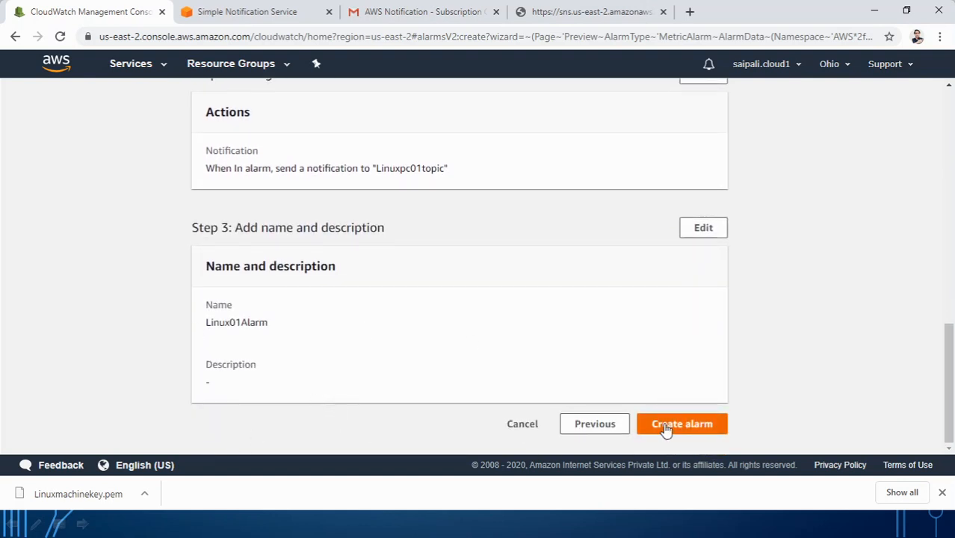
{"action": "left_click", "coordinate": [666, 426]}
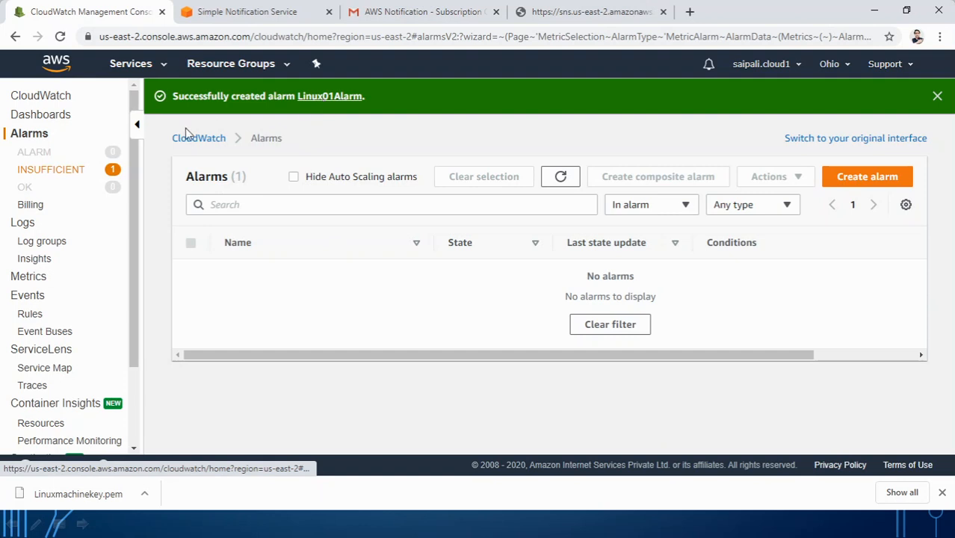
Step: Filter CloudWatch alarms to Insufficient data to find Linux01Alarm, then open the Services menu
{"action": "left_click", "coordinate": [53, 171]}
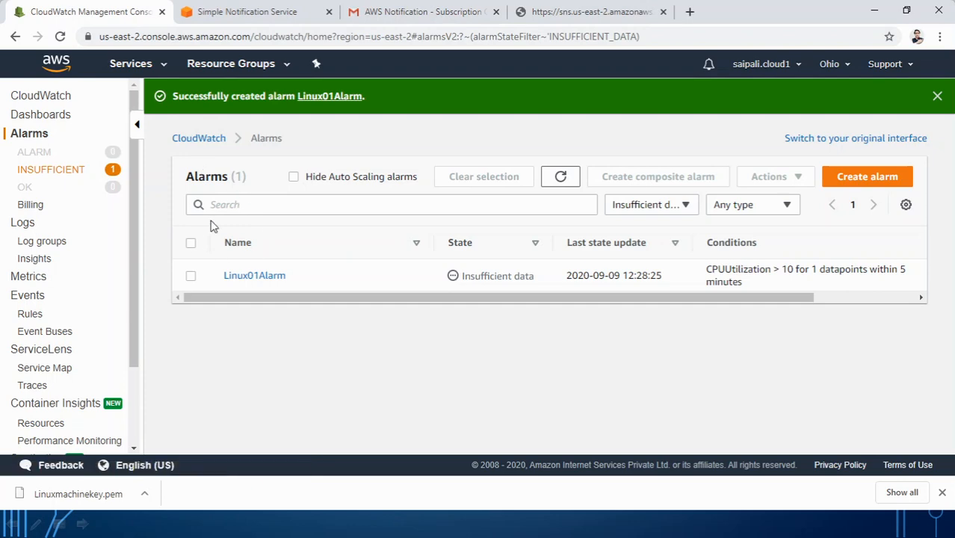
{"action": "left_click", "coordinate": [158, 70]}
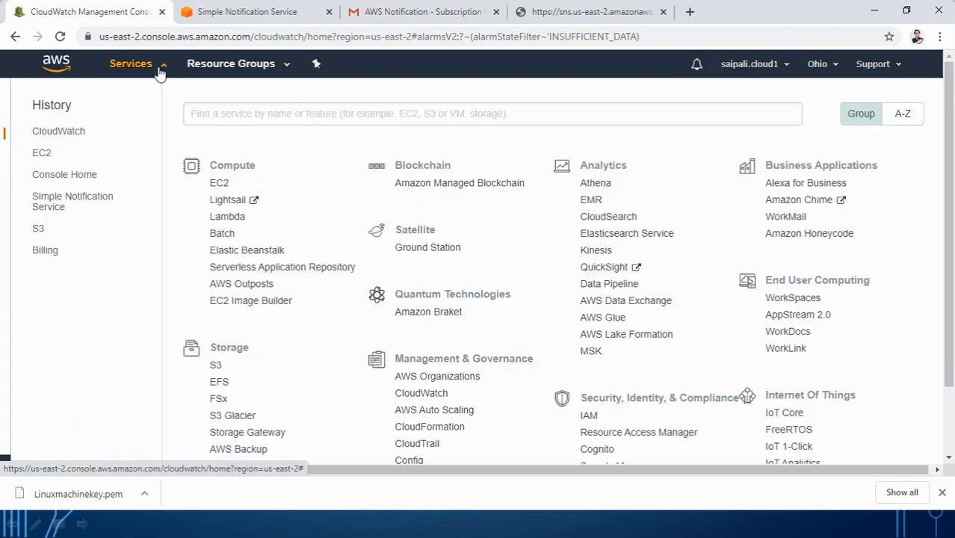
Step: Go to EC2 running instances and refresh to see Linux PC 01's alarm status as OK
{"action": "left_click", "coordinate": [218, 184]}
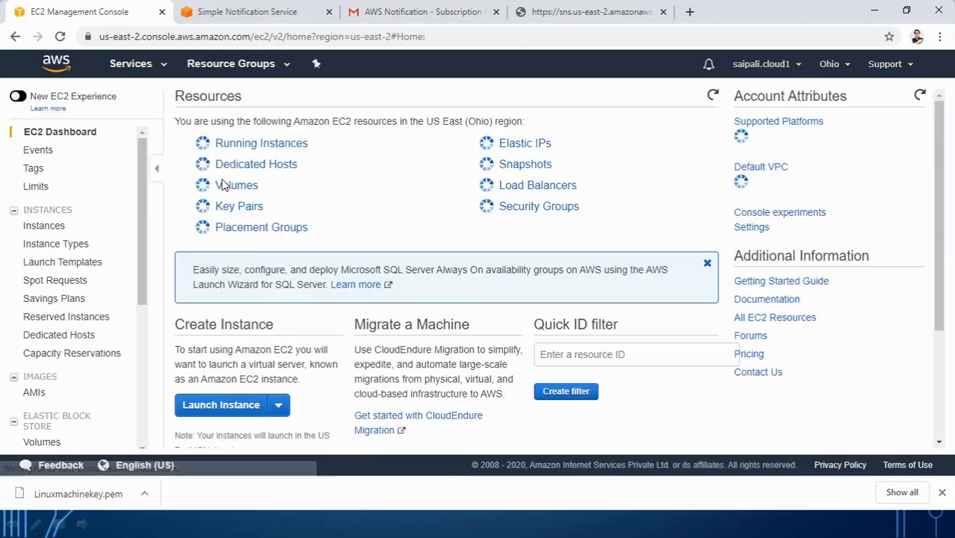
{"action": "left_click", "coordinate": [240, 147]}
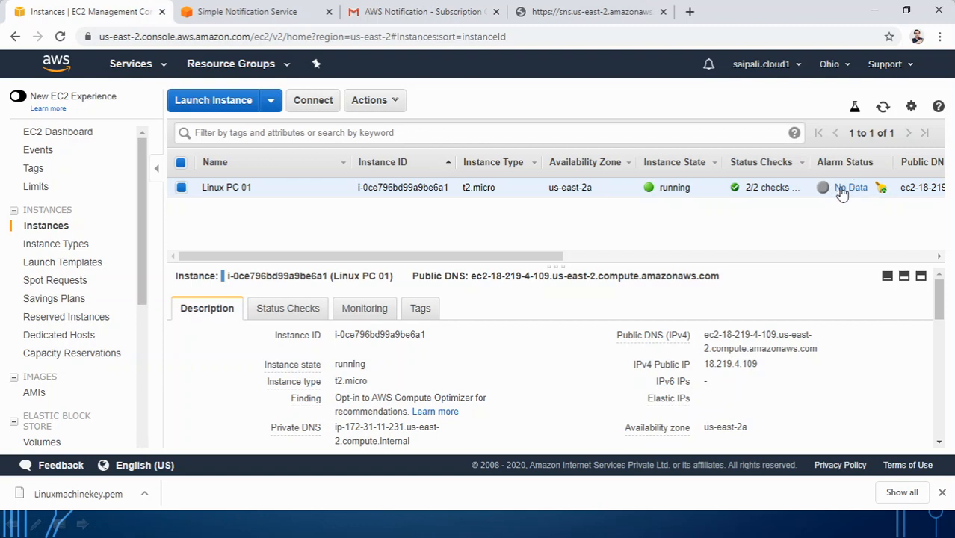
{"action": "mouse_move", "coordinate": [844, 193]}
{"action": "left_click", "coordinate": [60, 36]}
Step: Inspect Linux PC 01's enlarged CPU Utilization graph on the Monitoring tab
{"action": "mouse_move", "coordinate": [840, 193]}
{"action": "left_click", "coordinate": [363, 309]}
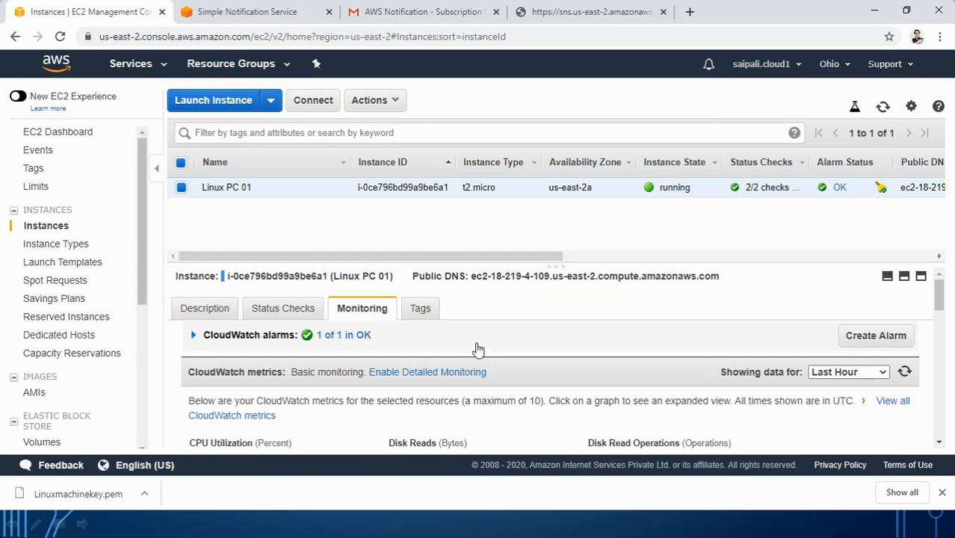
{"action": "scroll", "coordinate": [478, 350], "scroll_direction": "down", "scroll_amount": 4}
{"action": "scroll", "coordinate": [473, 355], "scroll_direction": "up", "scroll_amount": 2}
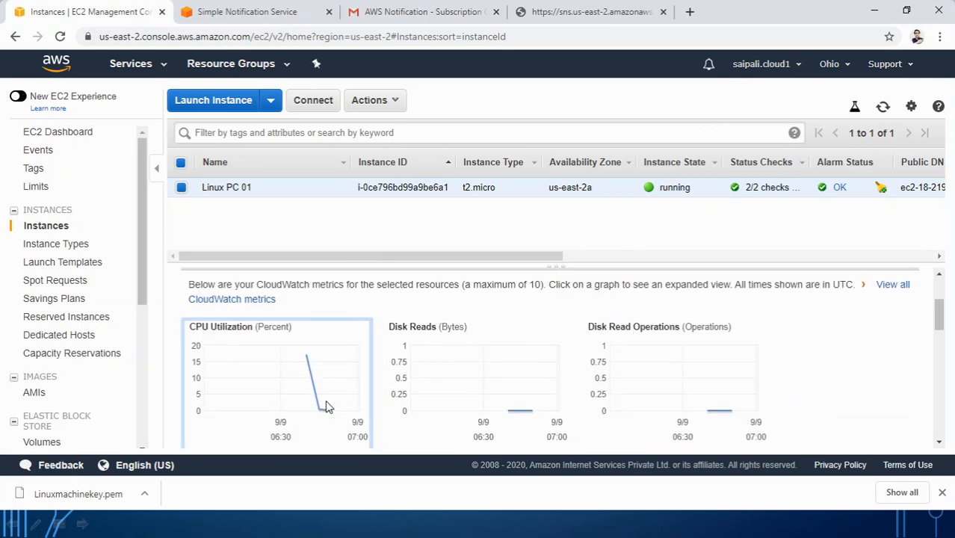
{"action": "left_click", "coordinate": [327, 406]}
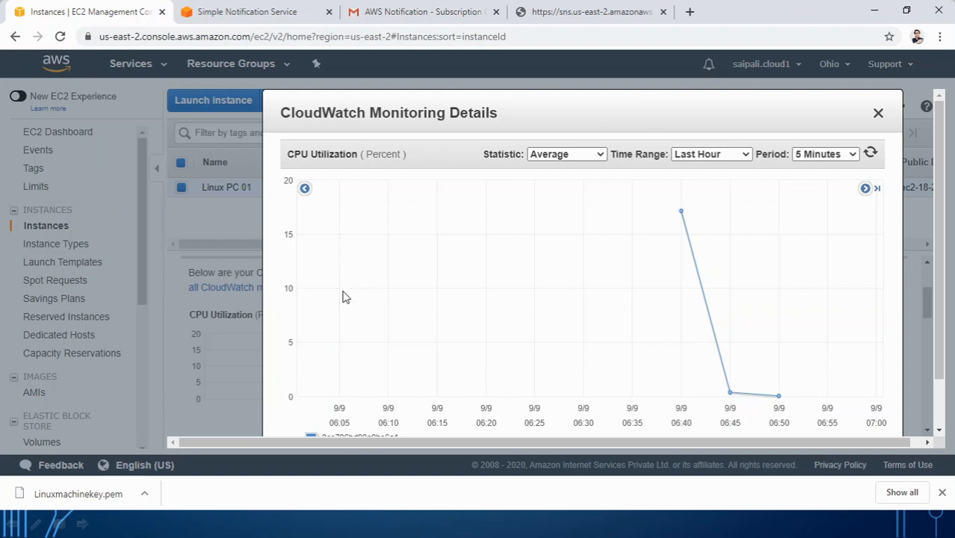
{"action": "left_click", "coordinate": [879, 114]}
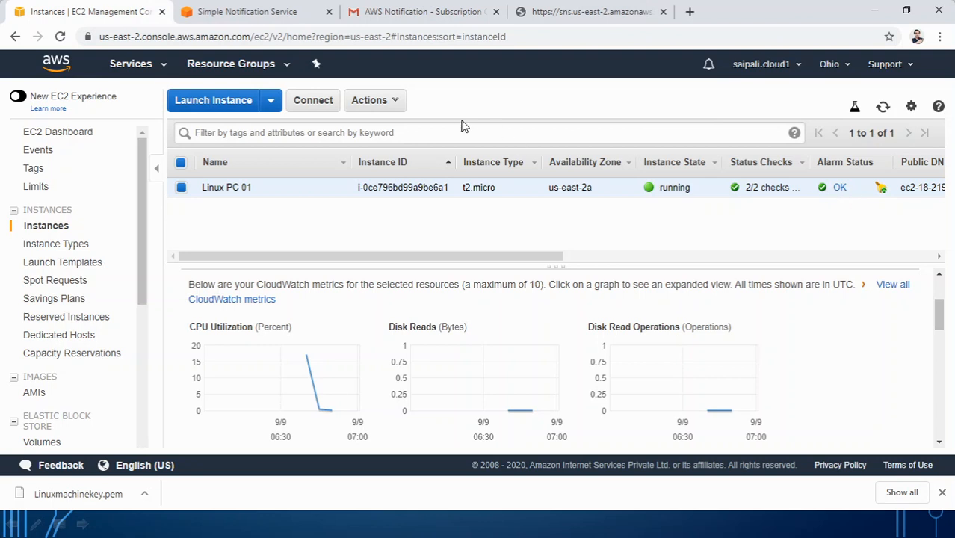
Step: Reload the Gmail inbox, then return to the How to Auto Scale? slide show
{"action": "left_click", "coordinate": [424, 12]}
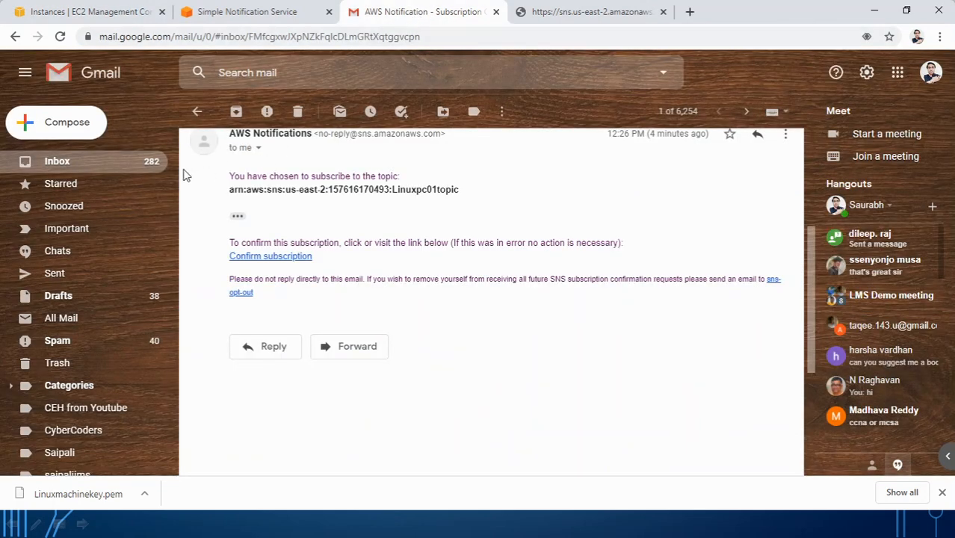
{"action": "left_click", "coordinate": [128, 166]}
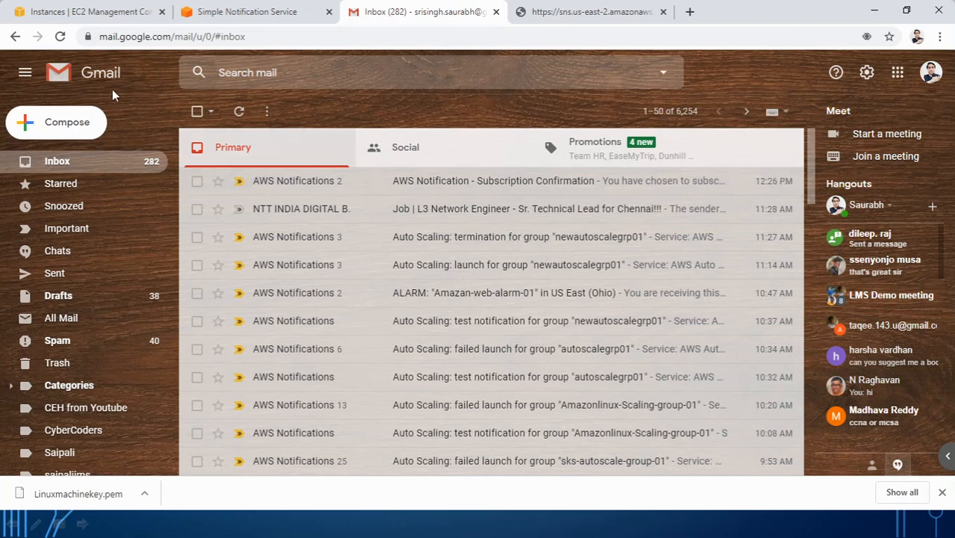
{"action": "left_click", "coordinate": [62, 42]}
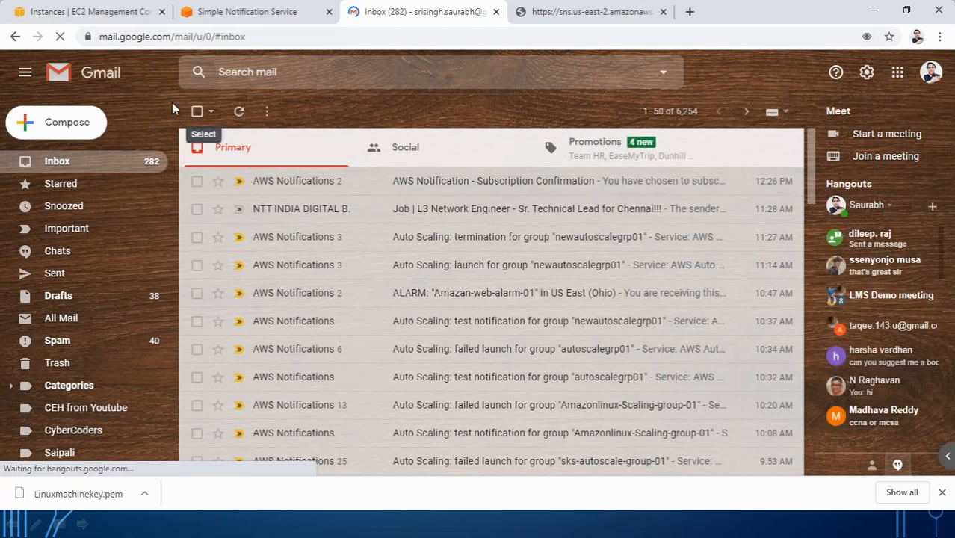
{"action": "left_click", "coordinate": [101, 12]}
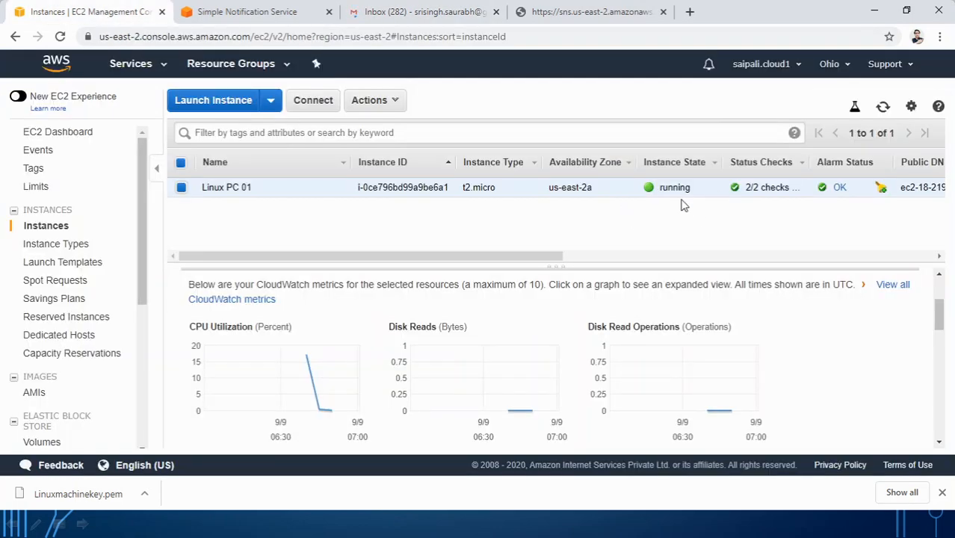
{"action": "left_click", "coordinate": [427, 533]}
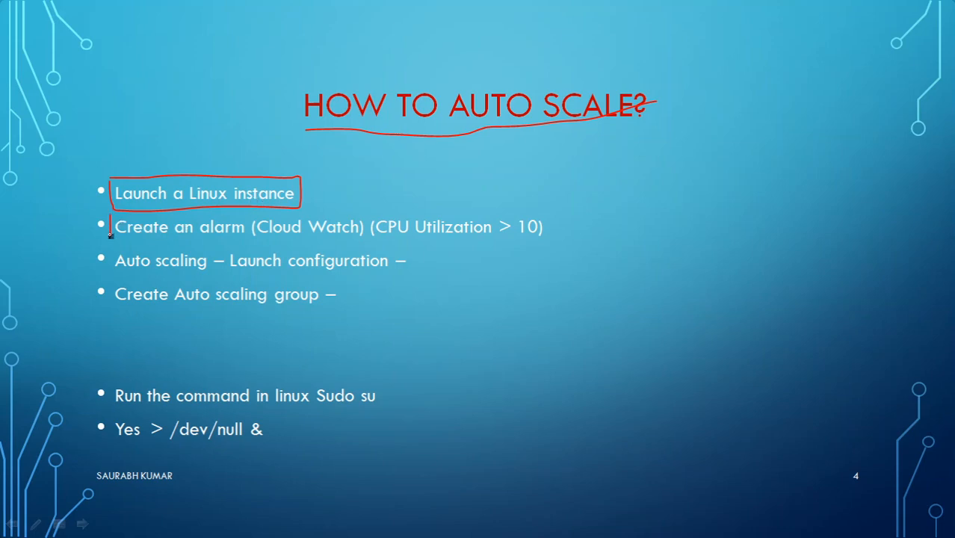
Step: Draw a red box around the Create an alarm bullet on the slide, then return to the EC2 console
{"action": "left_click_drag", "start_coordinate": [122, 242], "coordinate": [511, 247]}
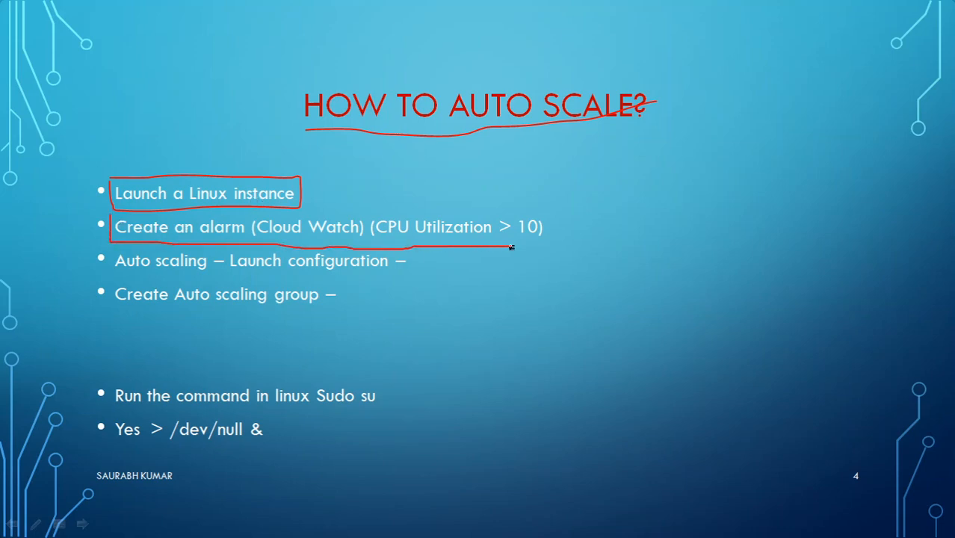
{"action": "left_click_drag", "start_coordinate": [539, 208], "coordinate": [284, 208]}
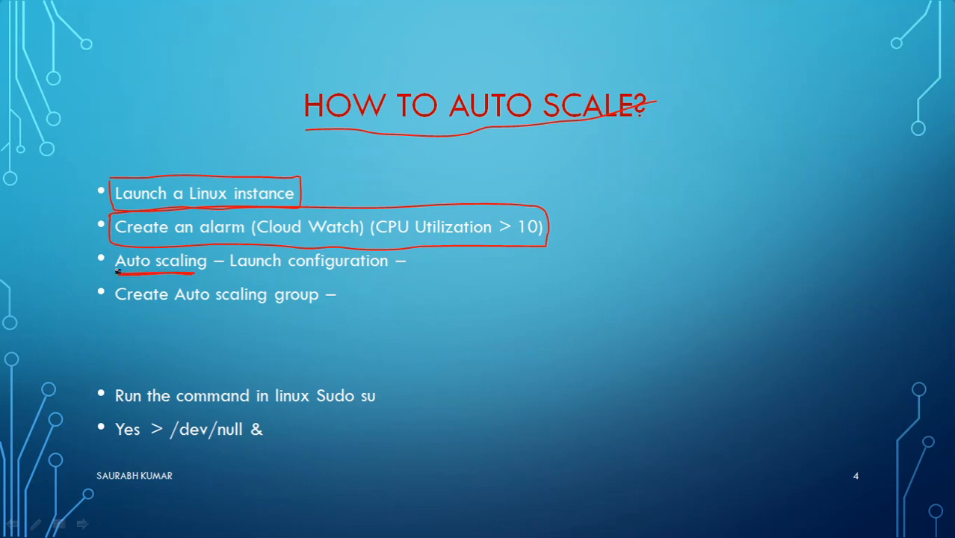
{"action": "key", "text": "alt+Tab"}
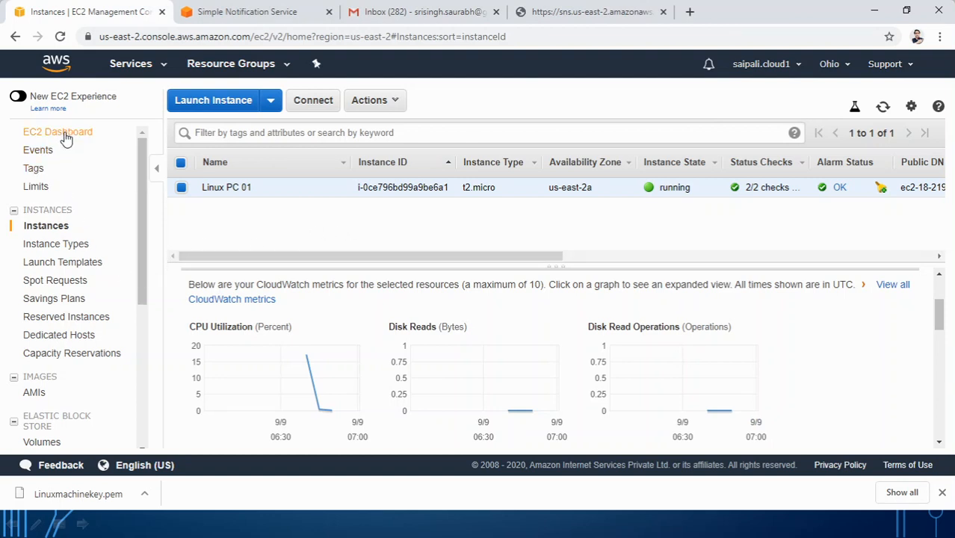
Step: Go to Auto Scaling > Launch Configurations and start a new launch configuration
{"action": "left_click_drag", "start_coordinate": [139, 216], "coordinate": [130, 397]}
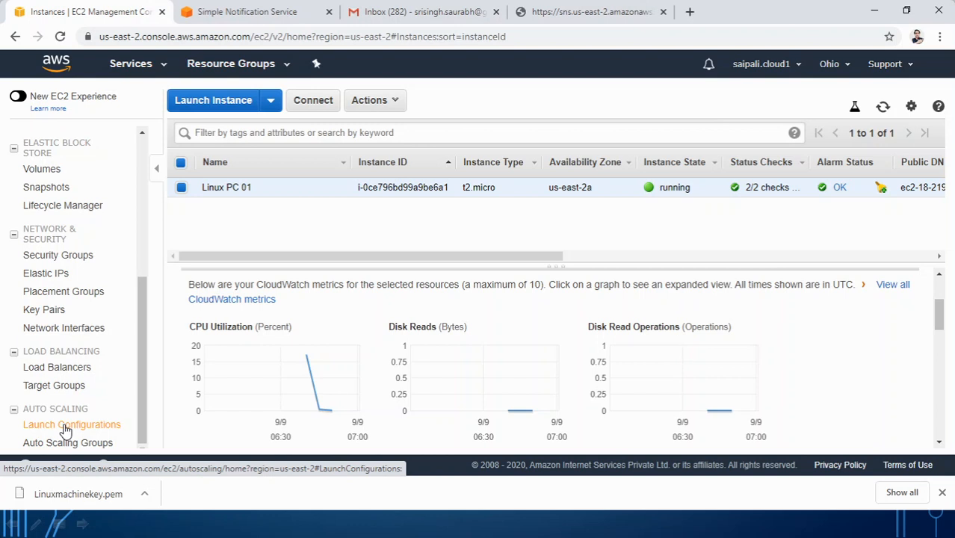
{"action": "left_click", "coordinate": [73, 431]}
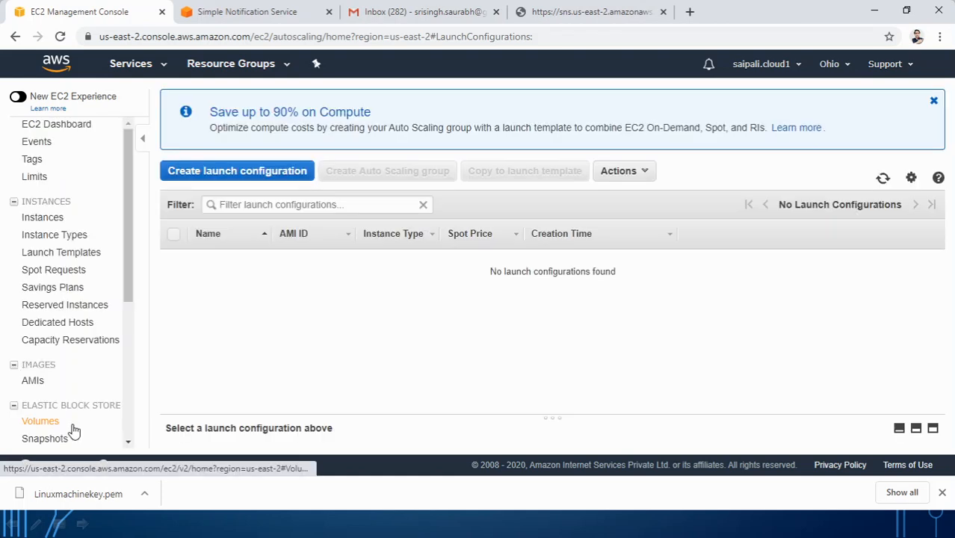
{"action": "left_click", "coordinate": [243, 176]}
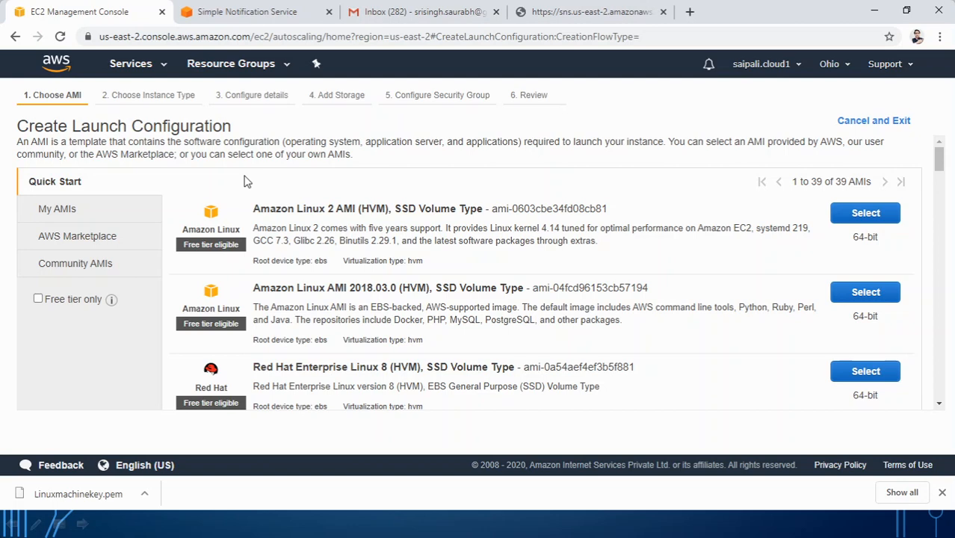
Step: Launch Microsoft Paint with mspaint from the Run dialog
{"action": "key", "text": "super+r"}
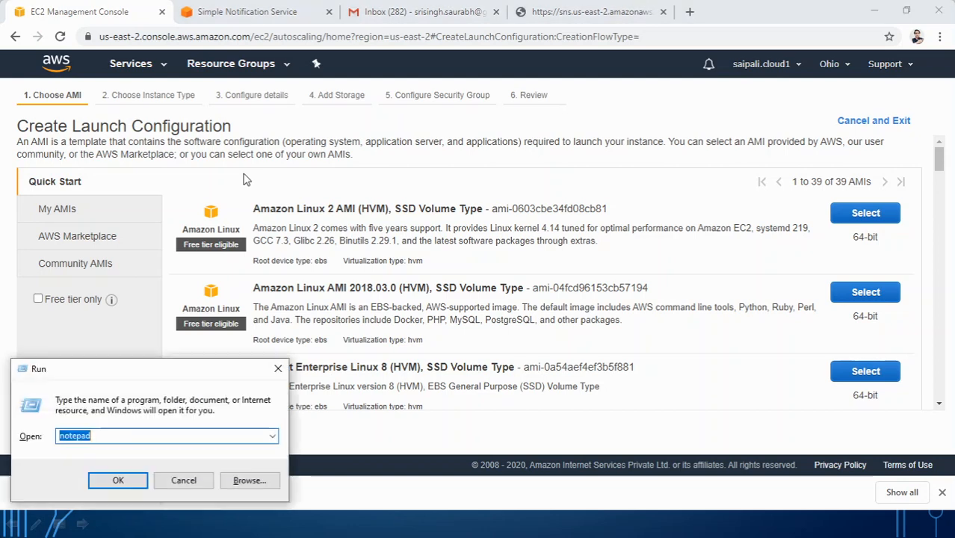
{"action": "type", "text": "msp"}
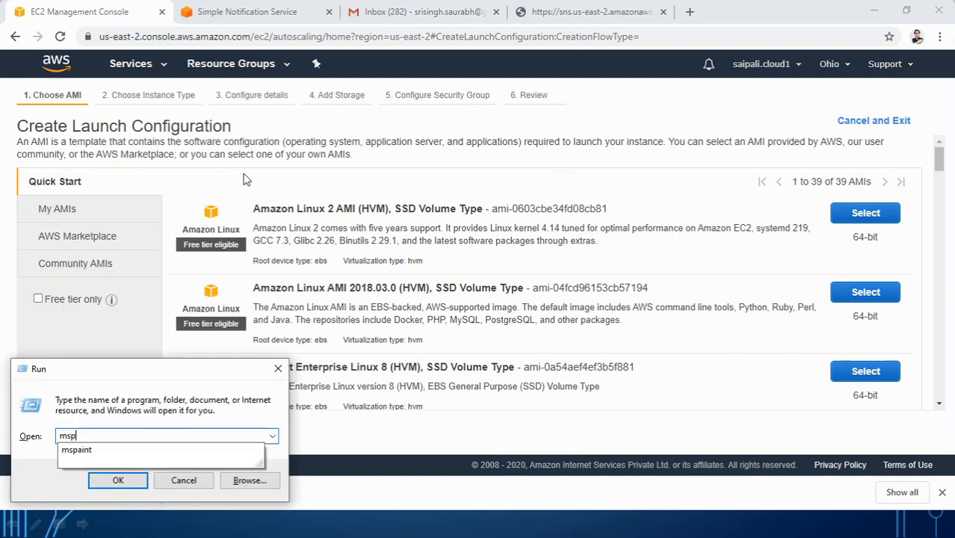
{"action": "type", "text": "aint"}
{"action": "key", "text": "Return"}
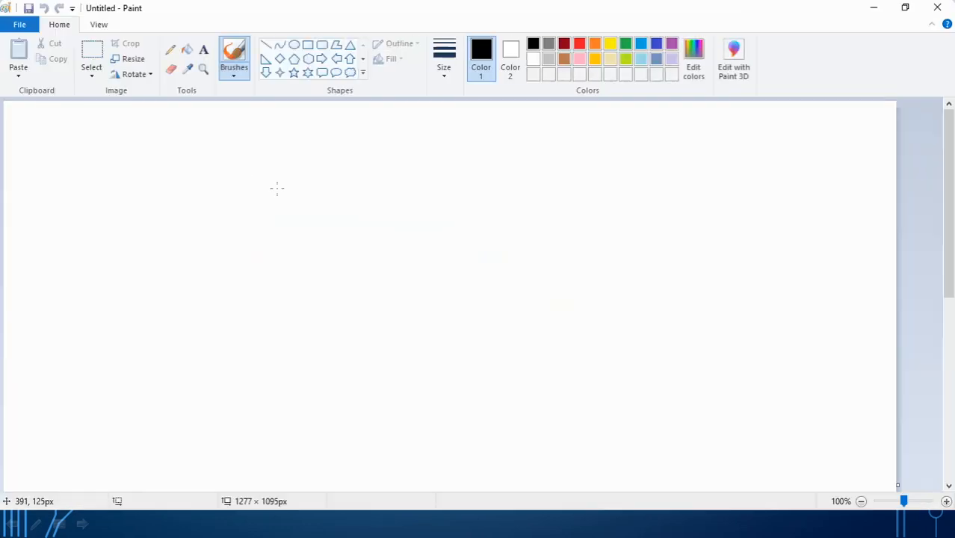
Step: Draw two tall rectangle outlines side by side on the canvas, then return to the browser
{"action": "left_click", "coordinate": [307, 45]}
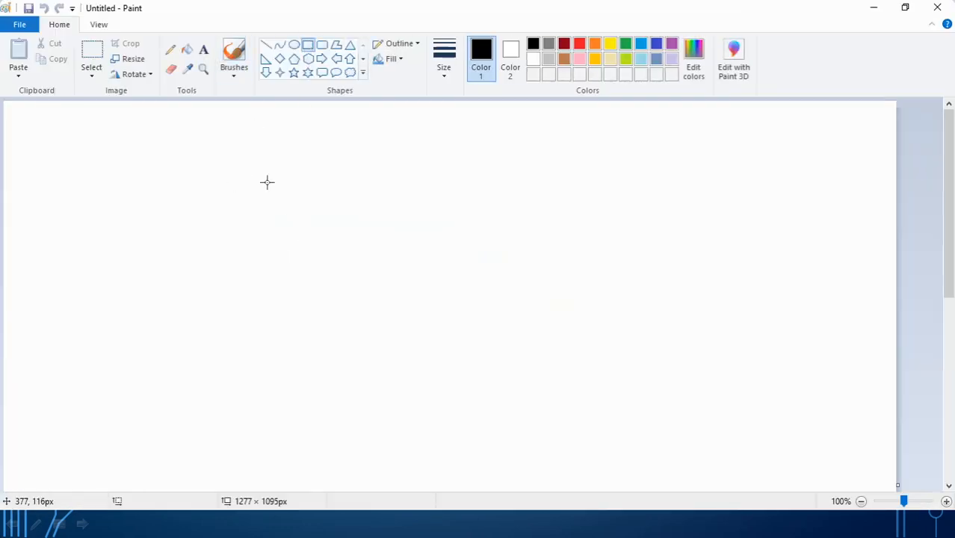
{"action": "left_click_drag", "start_coordinate": [189, 210], "coordinate": [263, 330]}
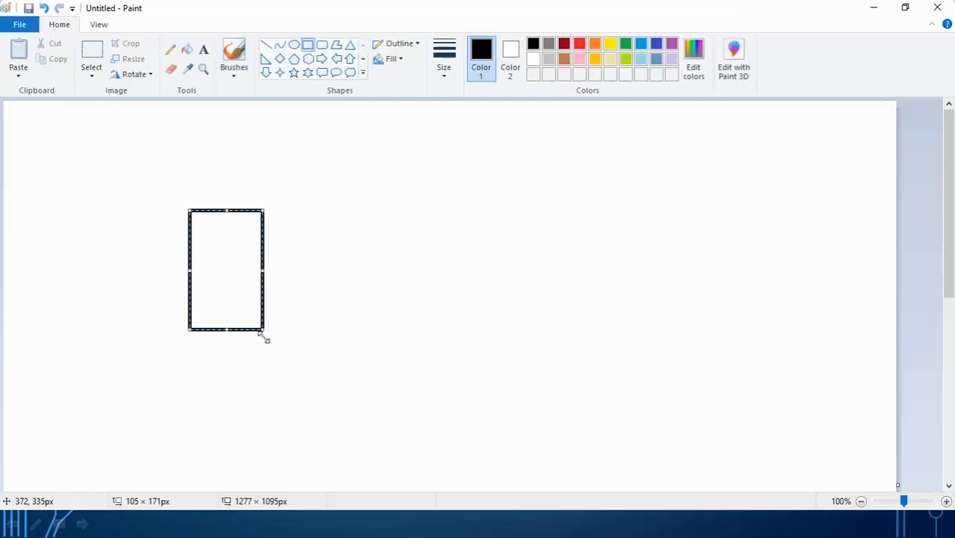
{"action": "left_click", "coordinate": [274, 371]}
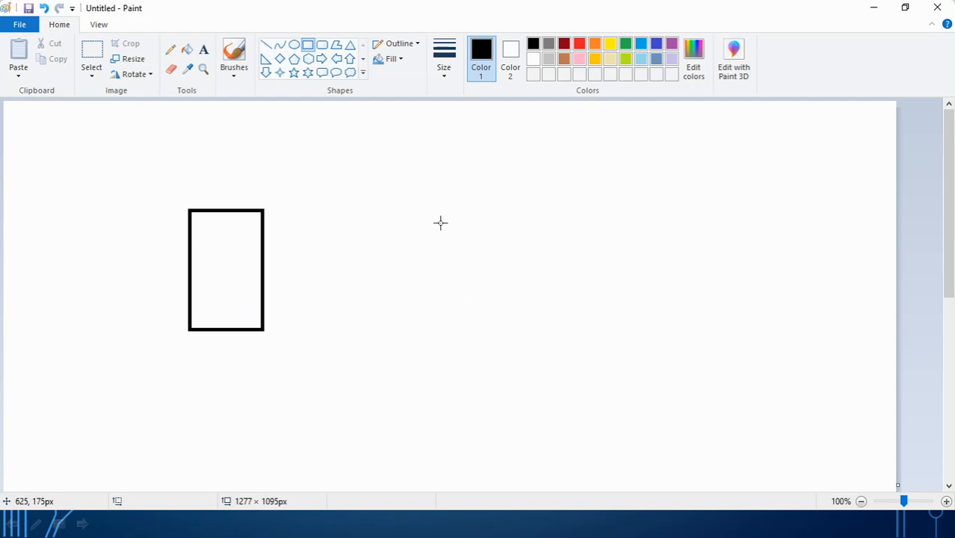
{"action": "left_click_drag", "start_coordinate": [389, 201], "coordinate": [463, 331]}
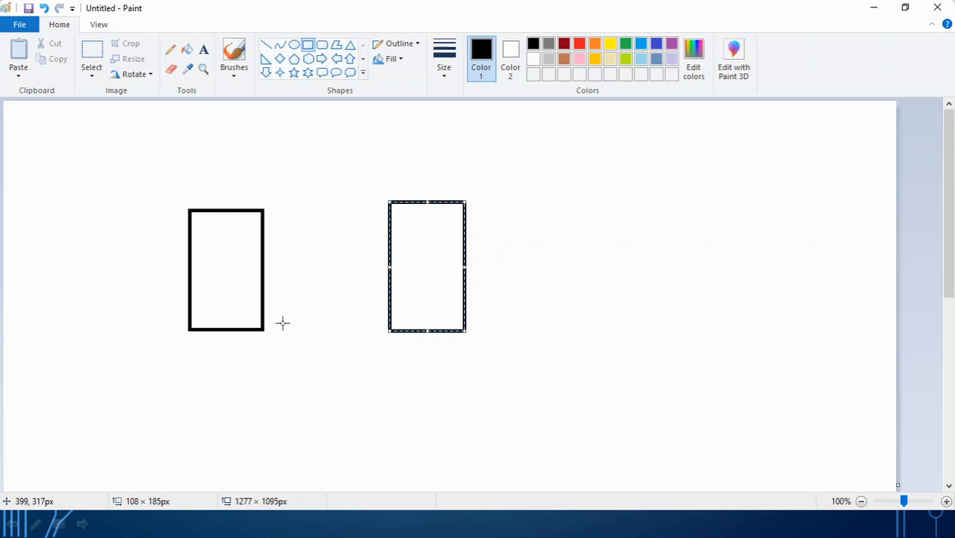
{"action": "key", "text": "alt+Tab"}
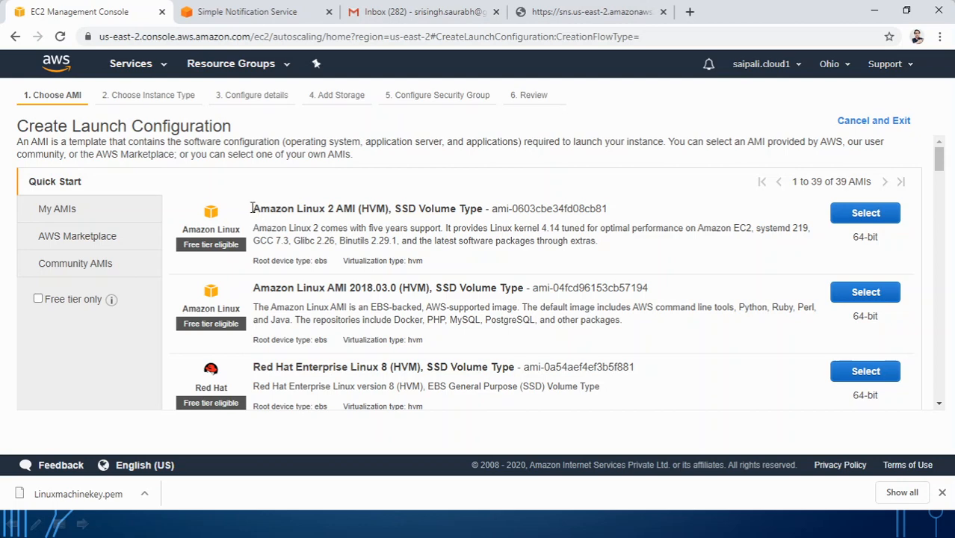
Step: Choose the Amazon Linux 2 AMI with t2.micro and continue to Configure details
{"action": "left_click_drag", "start_coordinate": [253, 209], "coordinate": [416, 210]}
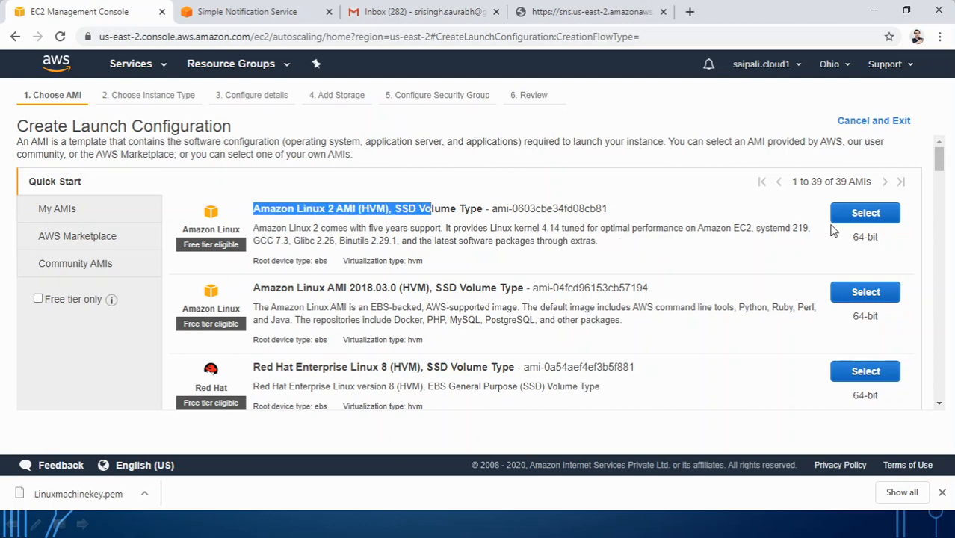
{"action": "left_click", "coordinate": [849, 218]}
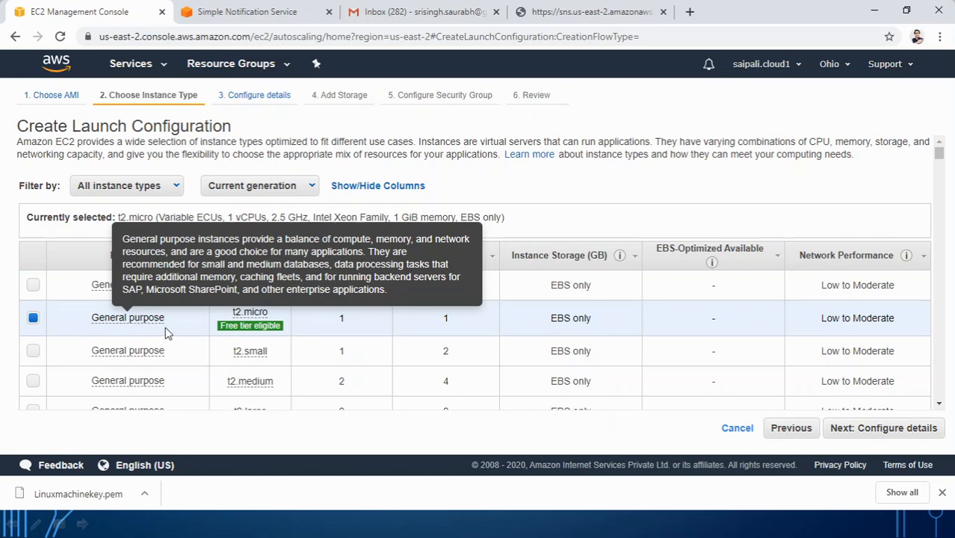
{"action": "left_click", "coordinate": [875, 431]}
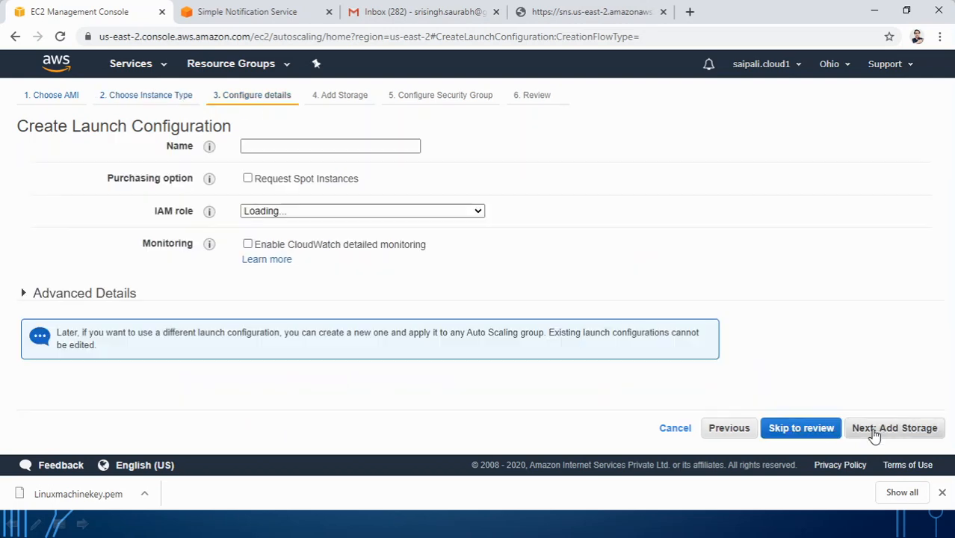
Step: Name the launch configuration Linuxpc01launch and keep the IAM role at None
{"action": "left_click", "coordinate": [261, 146]}
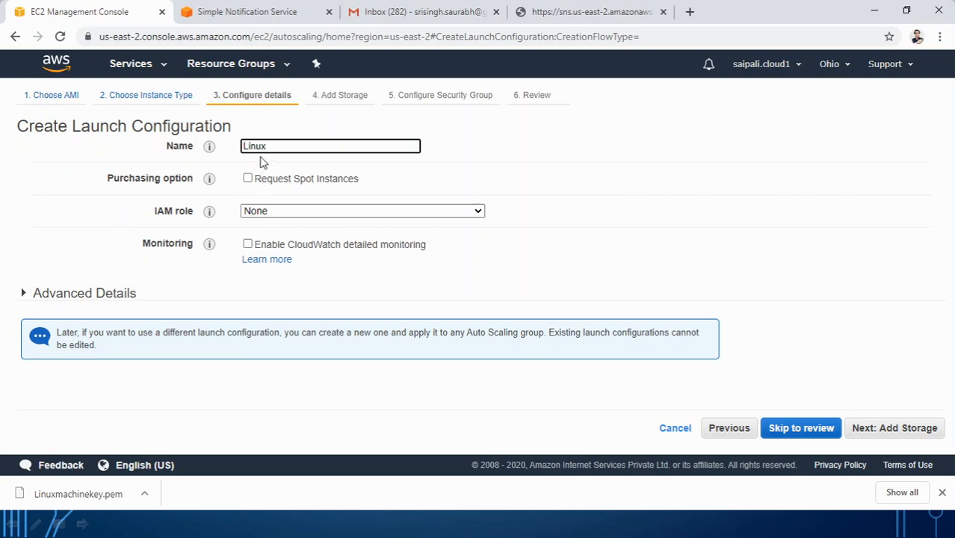
{"action": "type", "text": "Linuxpc01launch"}
{"action": "left_click", "coordinate": [281, 210]}
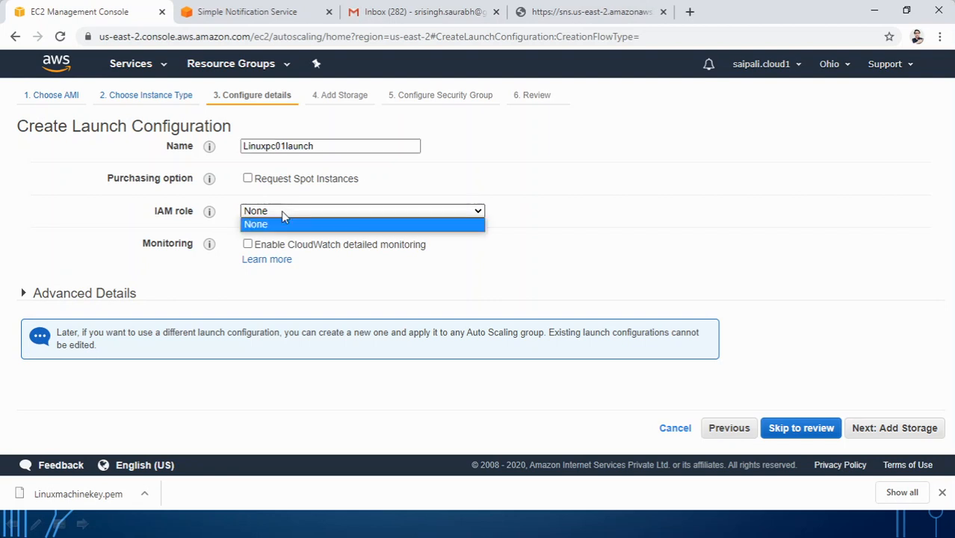
{"action": "left_click", "coordinate": [224, 236]}
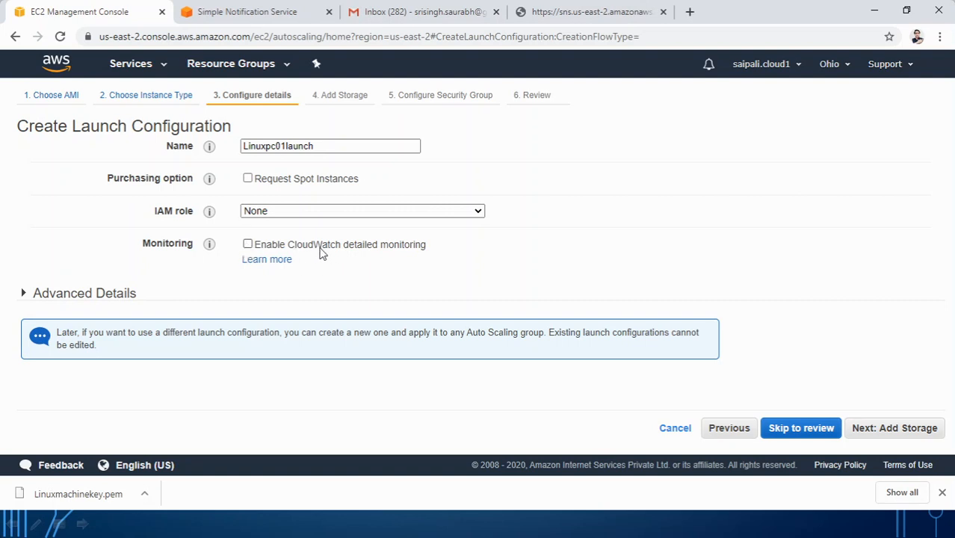
Step: Look over Advanced Details, leaving user data empty, and continue to Add Storage
{"action": "left_click", "coordinate": [25, 295]}
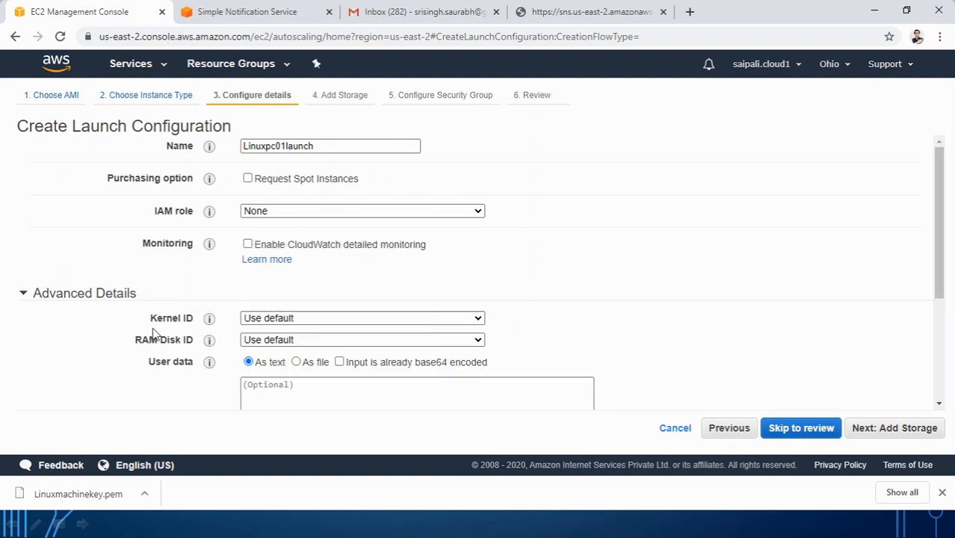
{"action": "scroll", "coordinate": [154, 332], "scroll_direction": "down", "scroll_amount": 2}
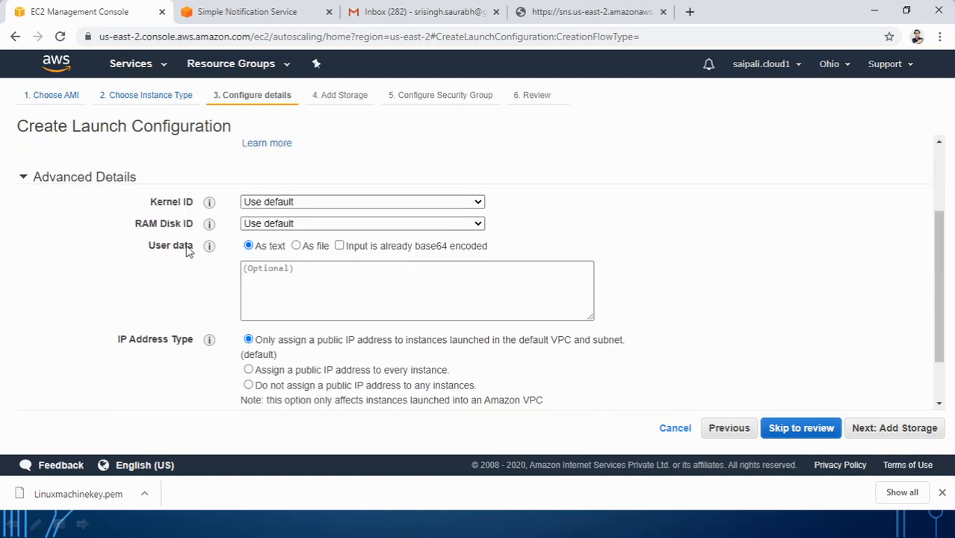
{"action": "left_click", "coordinate": [253, 271]}
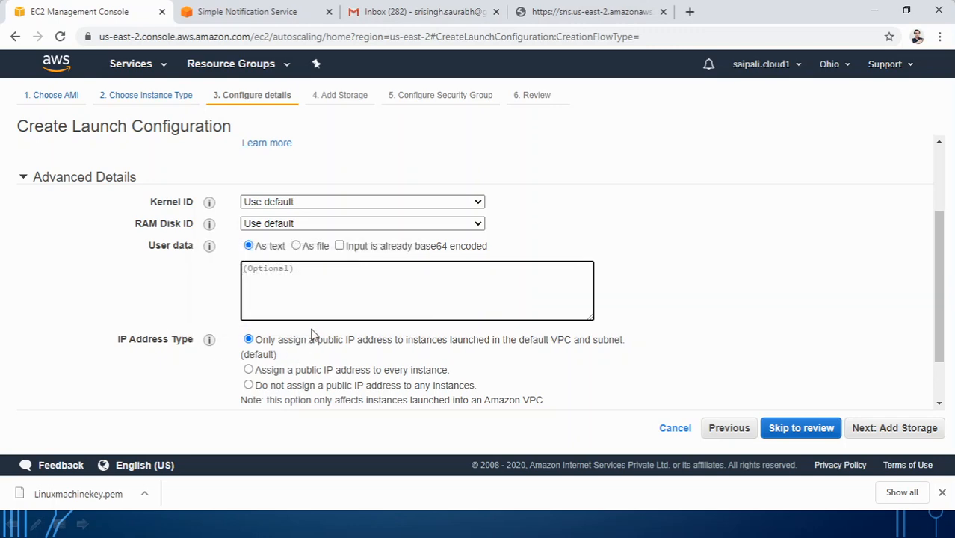
{"action": "scroll", "coordinate": [312, 331], "scroll_direction": "down", "scroll_amount": 1}
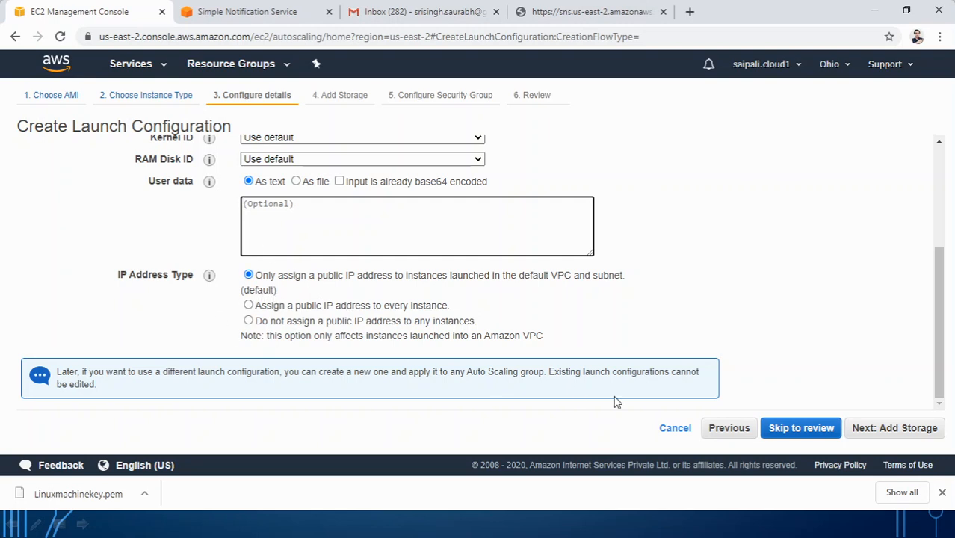
{"action": "left_click", "coordinate": [897, 432]}
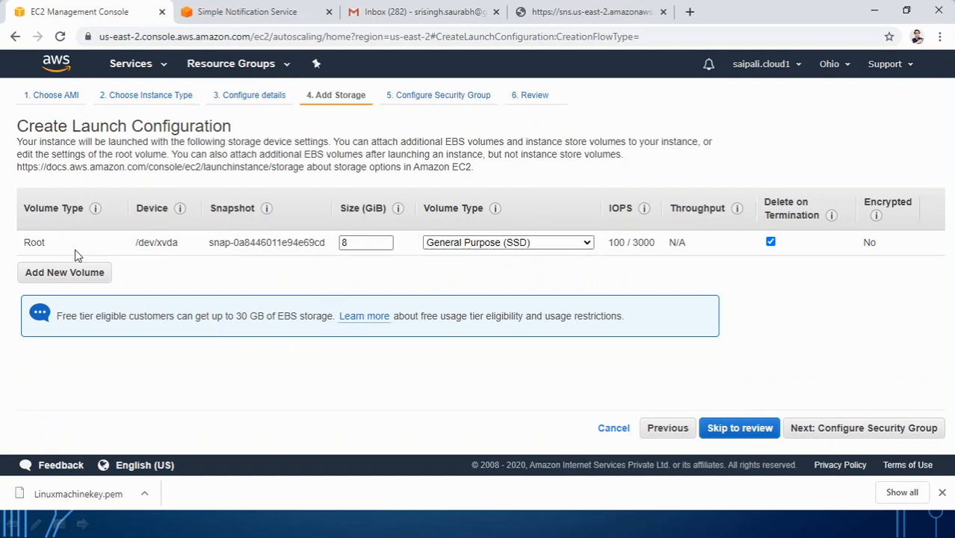
Step: Keep the default 8 GiB root volume and proceed to the security group step
{"action": "left_click", "coordinate": [345, 240]}
{"action": "left_click_drag", "start_coordinate": [345, 241], "coordinate": [334, 243]}
{"action": "left_click", "coordinate": [839, 432]}
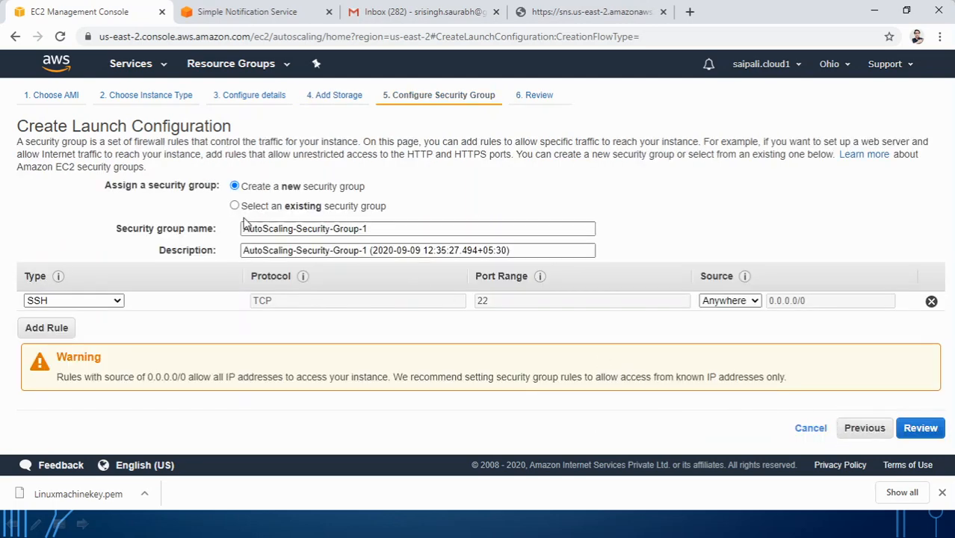
Step: Attach the existing LSG001 security group and go to the review page
{"action": "left_click", "coordinate": [236, 206]}
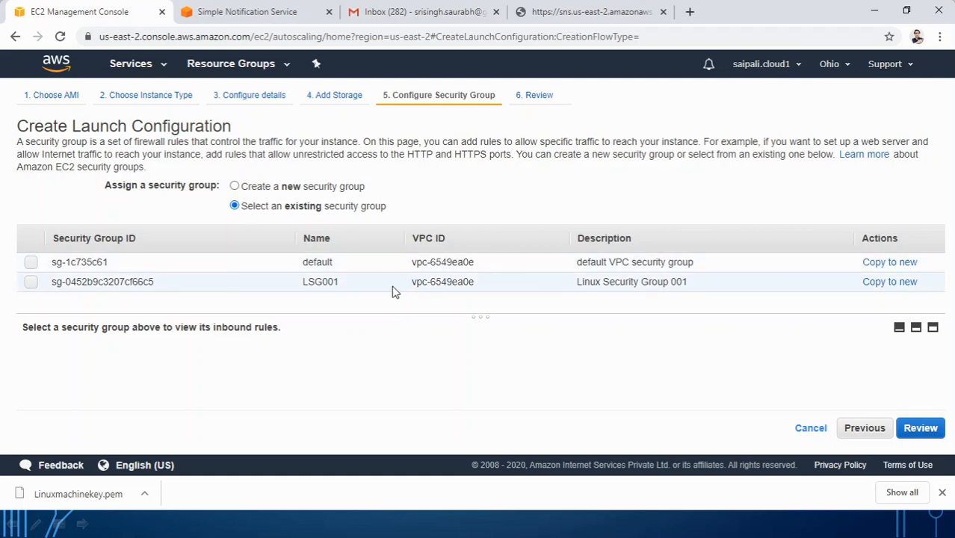
{"action": "left_click", "coordinate": [30, 282]}
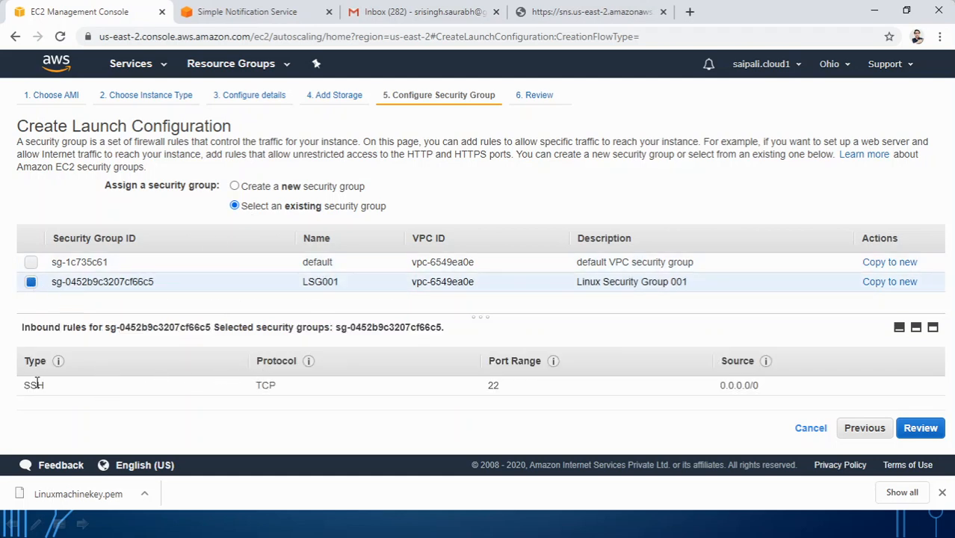
{"action": "left_click", "coordinate": [920, 428]}
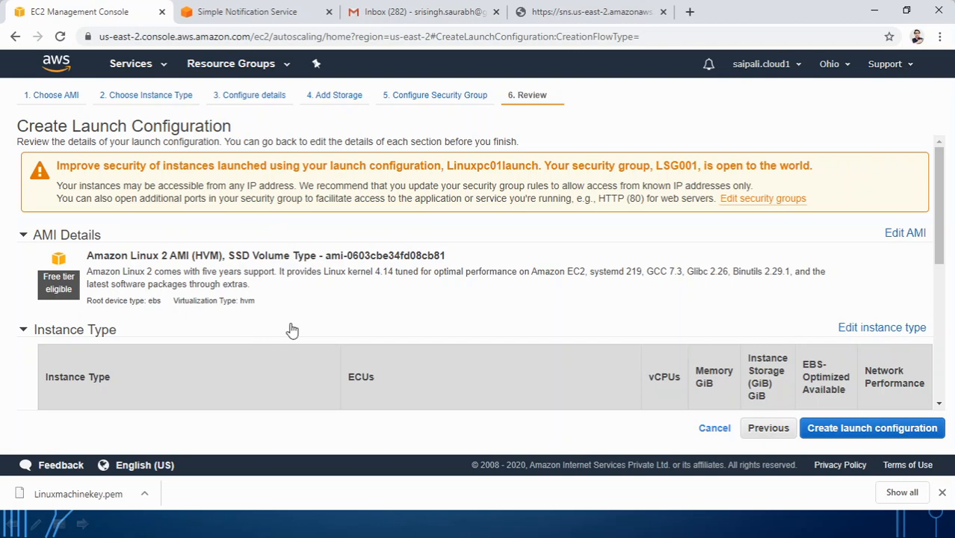
Step: Scroll through the Linuxpc01launch review and bring up the key pair prompt
{"action": "scroll", "coordinate": [281, 329], "scroll_direction": "down", "scroll_amount": 2}
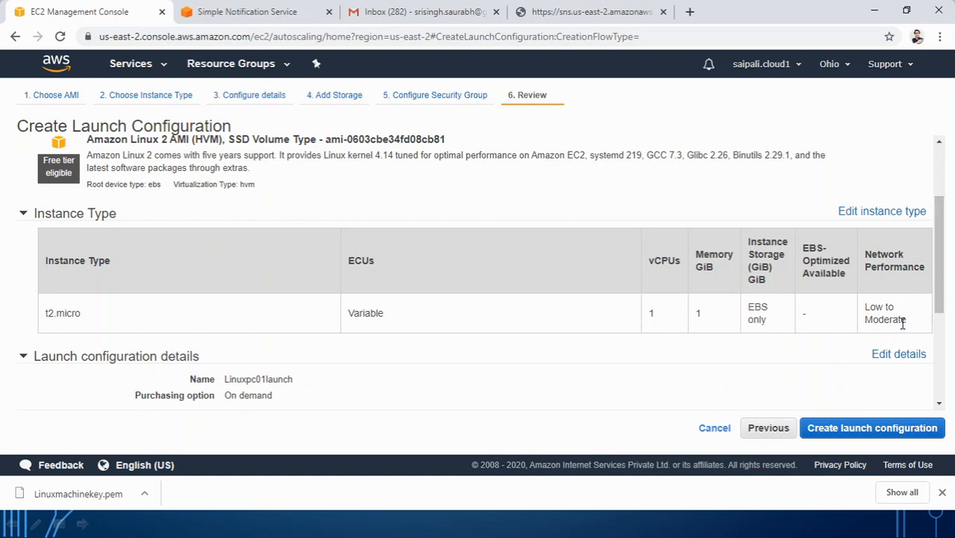
{"action": "scroll", "coordinate": [569, 341], "scroll_direction": "down", "scroll_amount": 3}
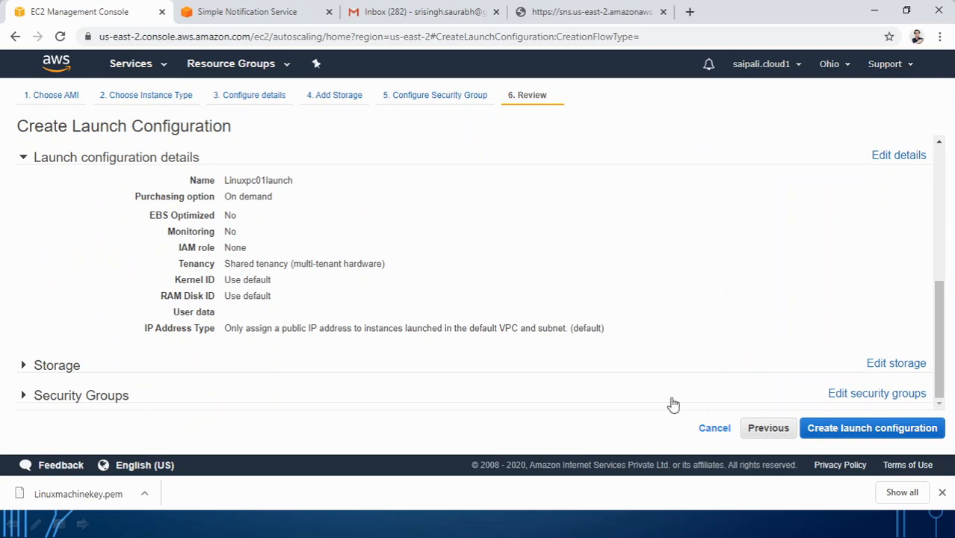
{"action": "left_click", "coordinate": [853, 432]}
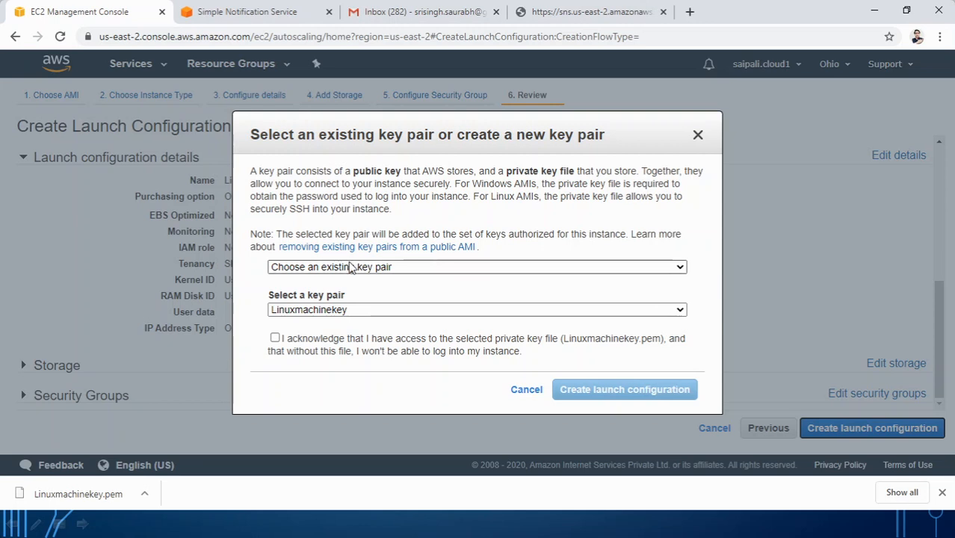
Step: Keep 'Choose an existing key pair' with Linuxmachinekey selected
{"action": "left_click", "coordinate": [281, 269]}
{"action": "left_click", "coordinate": [298, 283]}
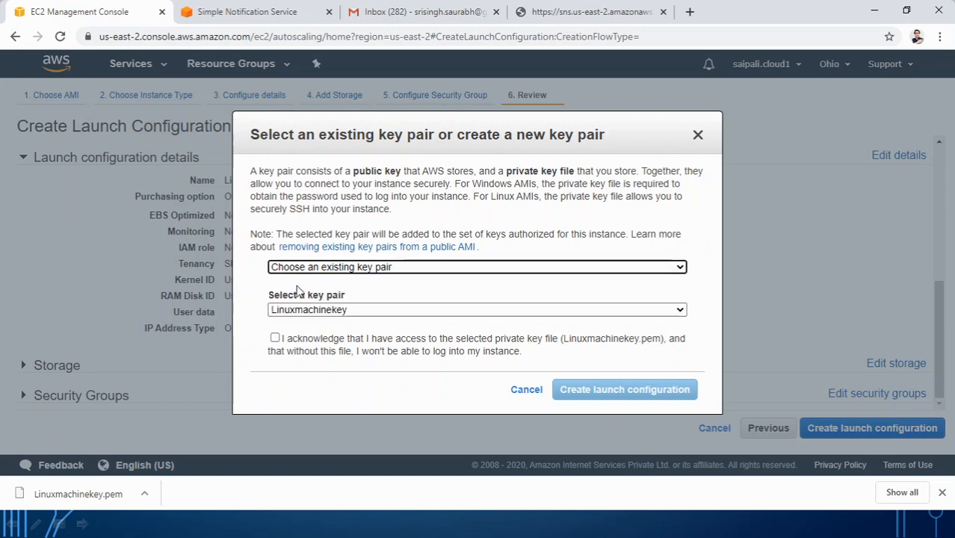
{"action": "left_click", "coordinate": [296, 314]}
{"action": "left_click", "coordinate": [299, 324]}
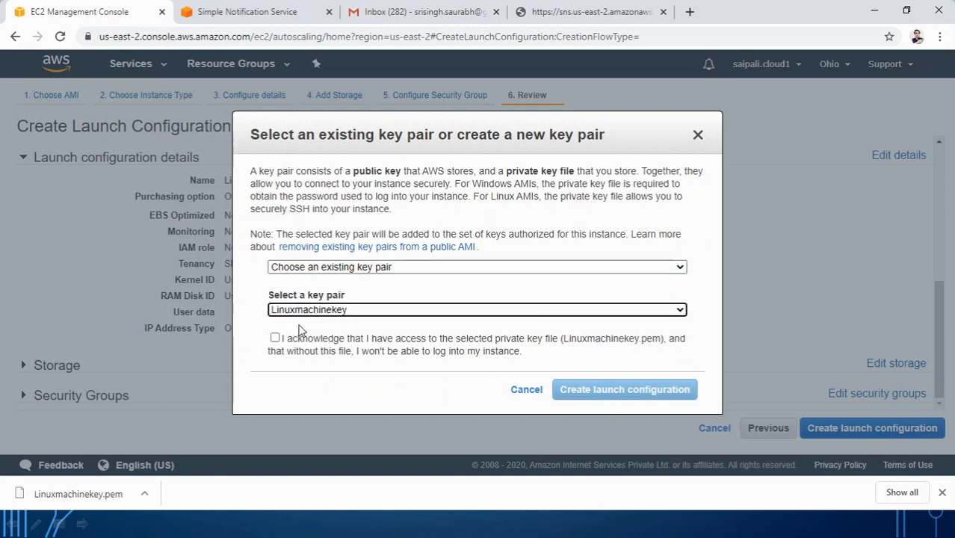
{"action": "left_click", "coordinate": [353, 274]}
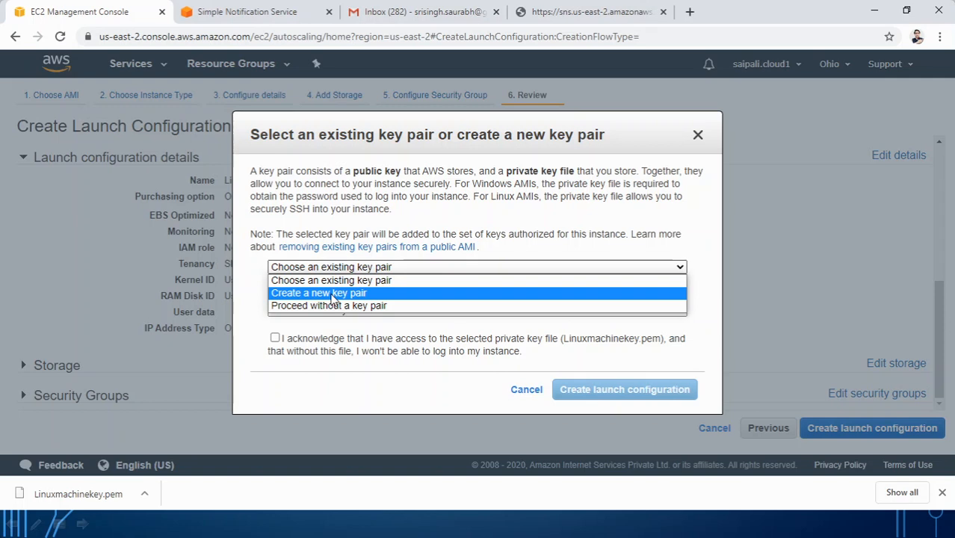
{"action": "left_click", "coordinate": [252, 284]}
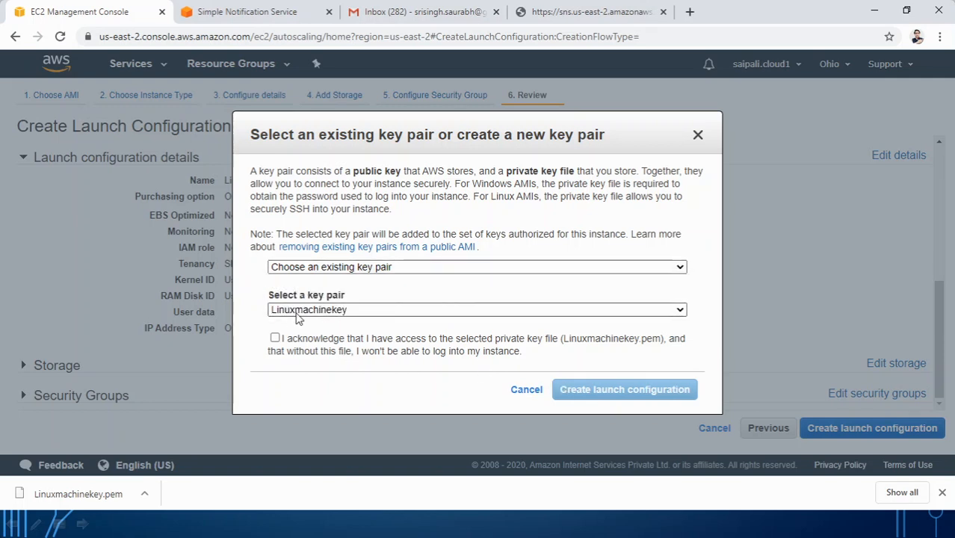
Step: Confirm Linuxmachinekey.pem is in Downloads, tick the acknowledgement, and create the launch configuration
{"action": "key", "text": "super+e"}
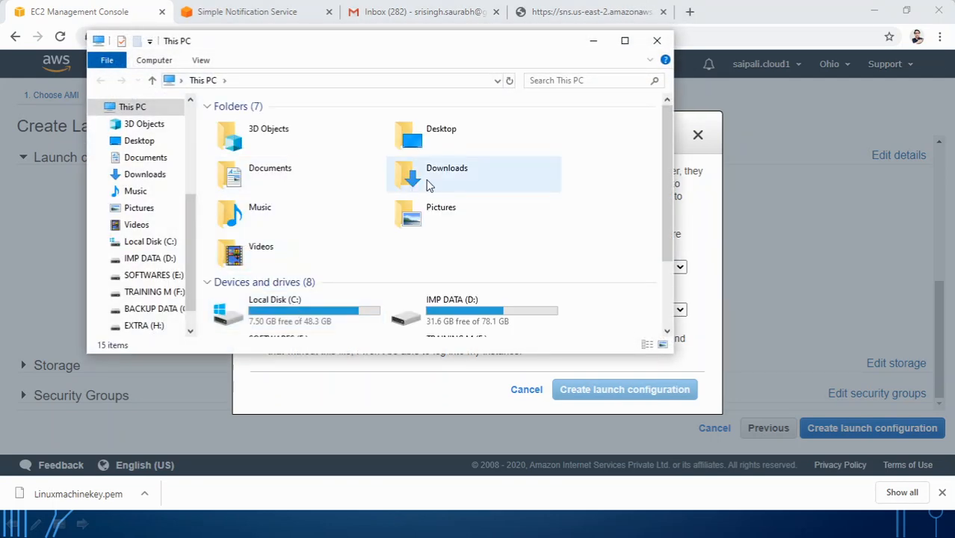
{"action": "double_click", "coordinate": [430, 185]}
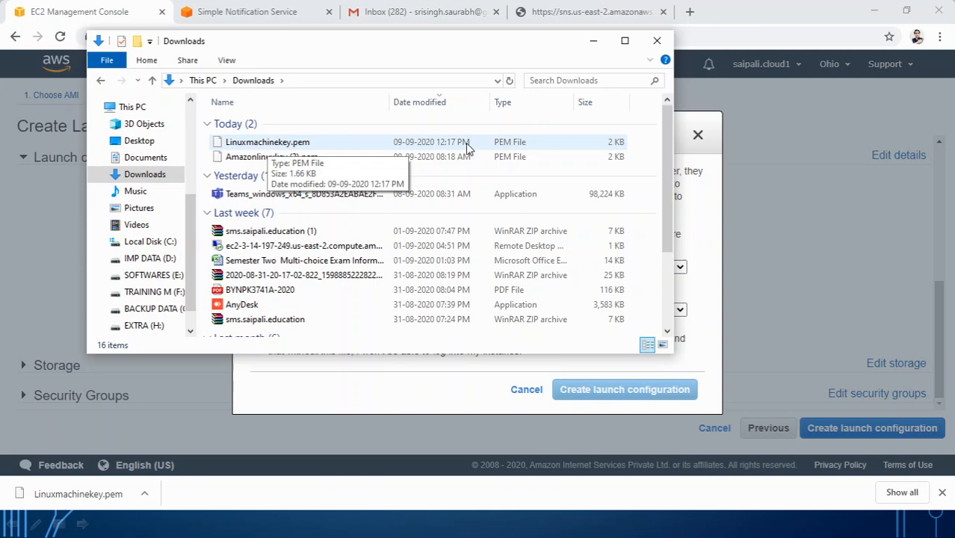
{"action": "left_click", "coordinate": [656, 40]}
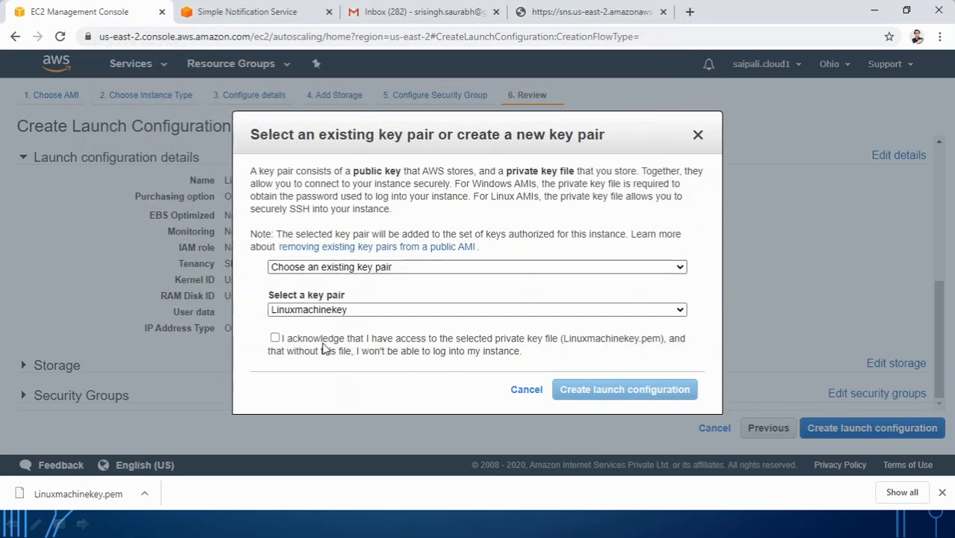
{"action": "left_click", "coordinate": [327, 348]}
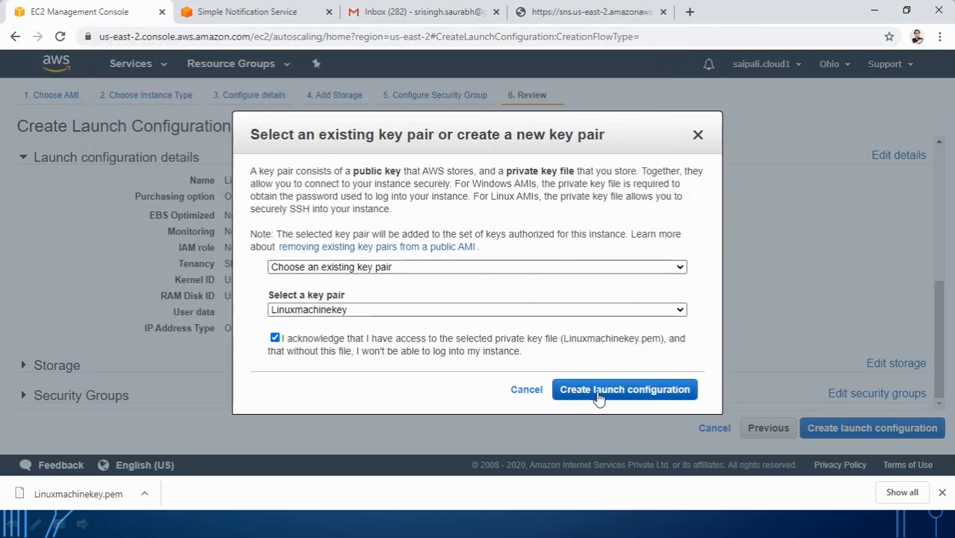
{"action": "left_click", "coordinate": [599, 390]}
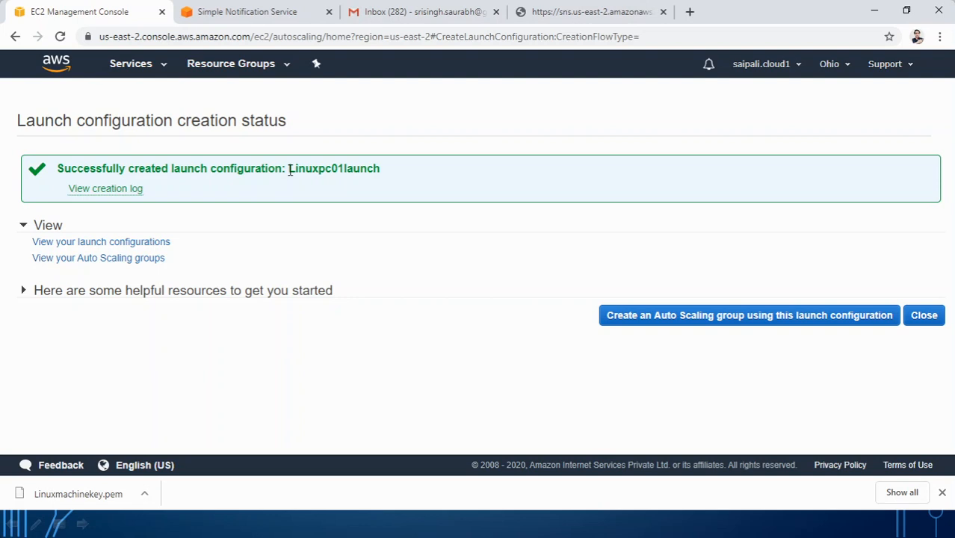
{"action": "left_click_drag", "start_coordinate": [290, 170], "coordinate": [367, 170]}
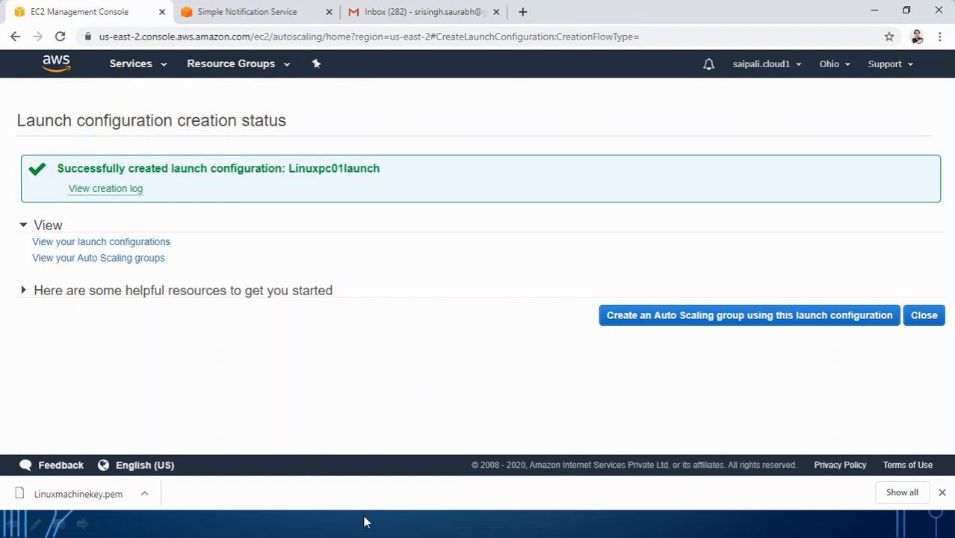
Step: Underline 'Launch configuration' and 'Create Auto scaling group' in red on the slide, then return to Chrome
{"action": "left_click", "coordinate": [361, 521]}
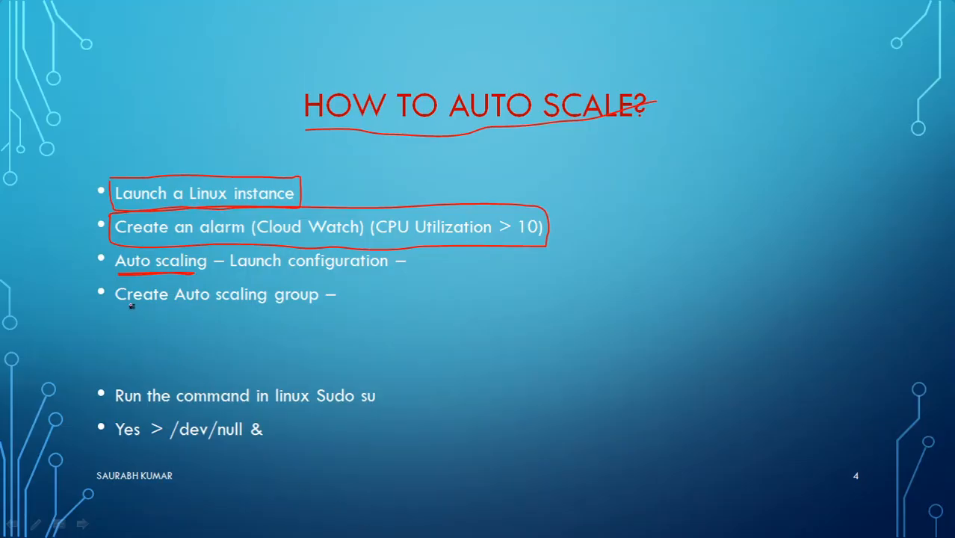
{"action": "left_click_drag", "start_coordinate": [117, 278], "coordinate": [392, 273]}
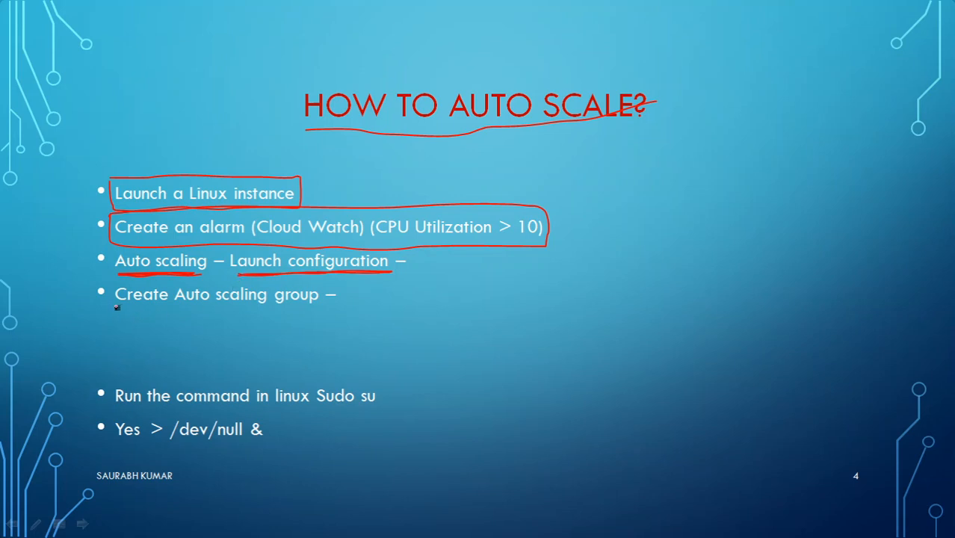
{"action": "left_click_drag", "start_coordinate": [116, 306], "coordinate": [304, 314]}
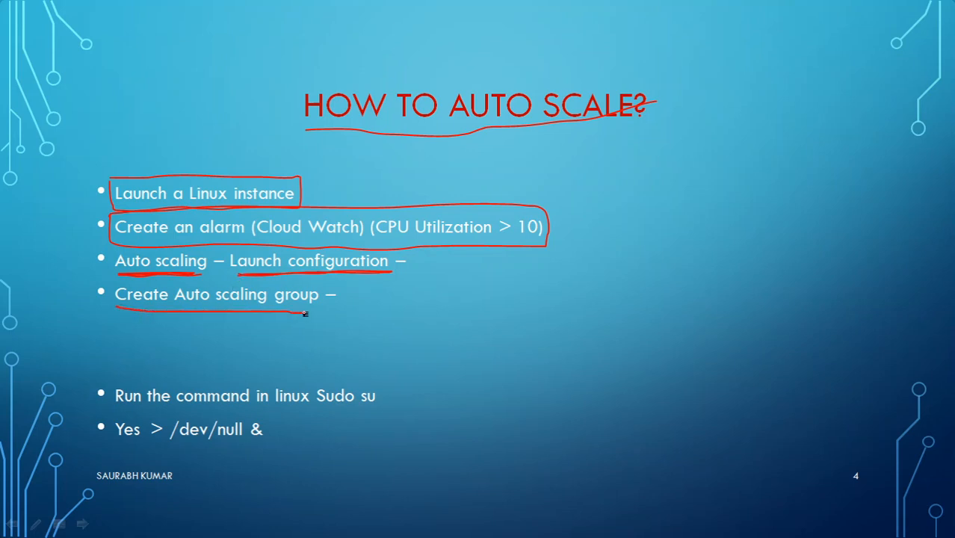
{"action": "key", "text": "alt+Tab"}
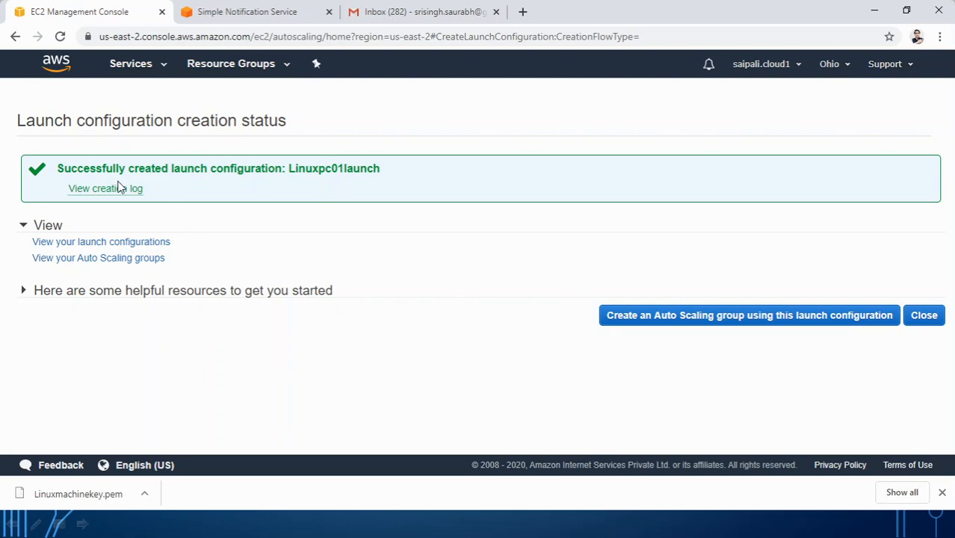
Step: Name the new Auto Scaling group Linuxpcautoscalegroup01, based on Linuxpc01launch, then open a new tab
{"action": "left_click", "coordinate": [667, 320]}
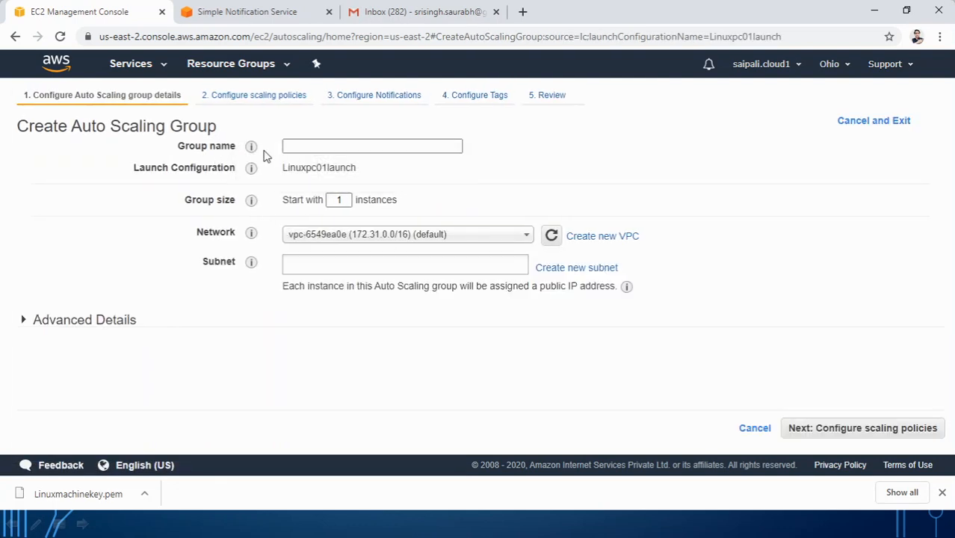
{"action": "left_click", "coordinate": [302, 146]}
{"action": "left_click", "coordinate": [302, 146]}
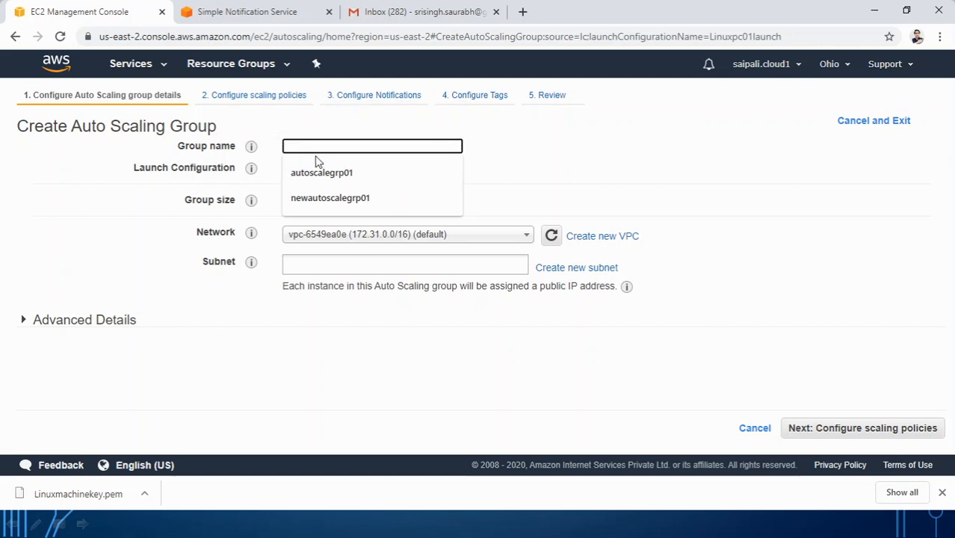
{"action": "type", "text": "L"}
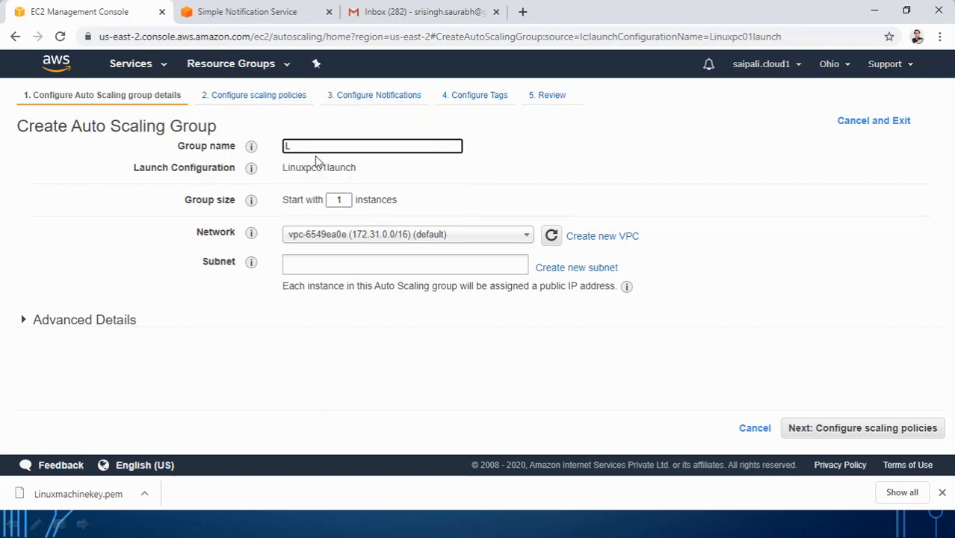
{"action": "type", "text": "inu"}
{"action": "type", "text": "xpcautoscalegroup01"}
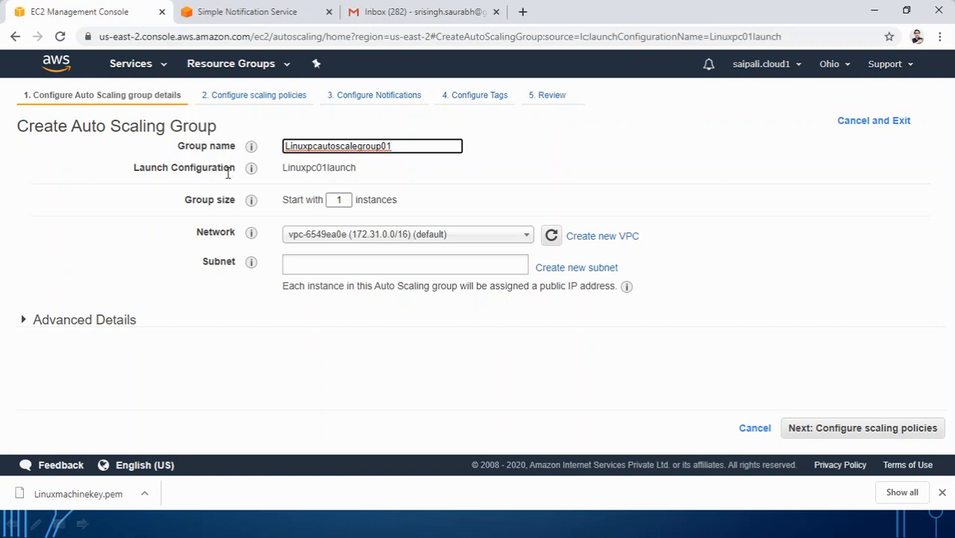
{"action": "left_click_drag", "start_coordinate": [285, 168], "coordinate": [361, 171]}
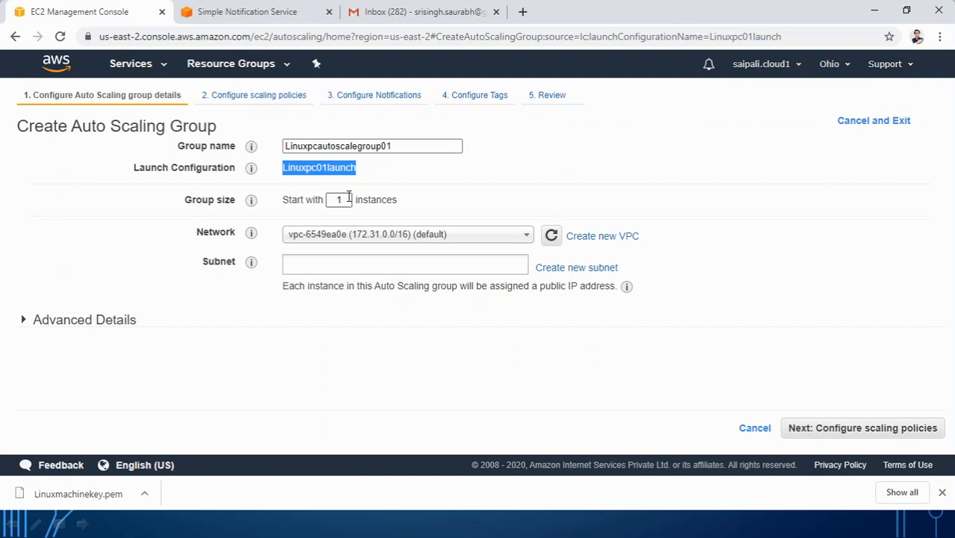
{"action": "left_click", "coordinate": [522, 11]}
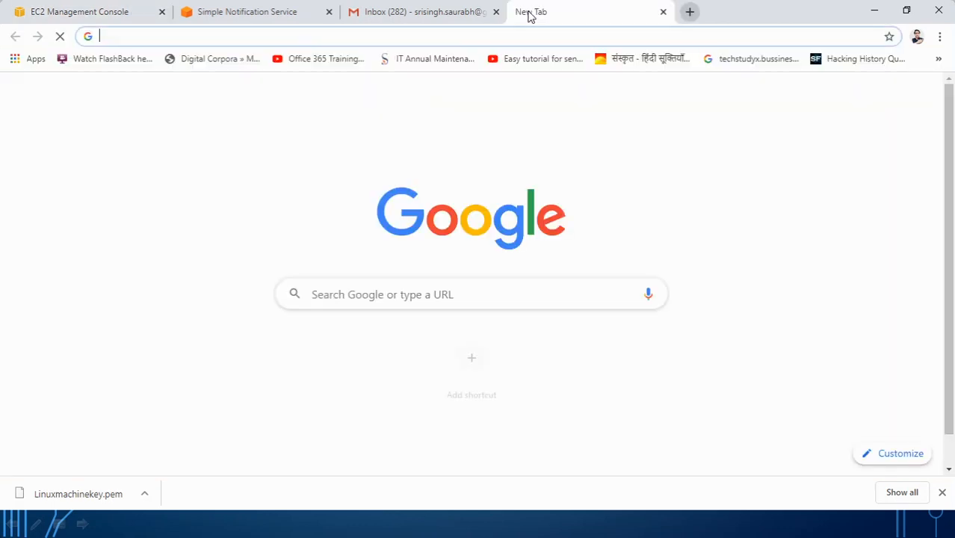
Step: Sign in to the AWS console and list the EC2 instances
{"action": "type", "text": "aws"}
{"action": "key", "text": "Return"}
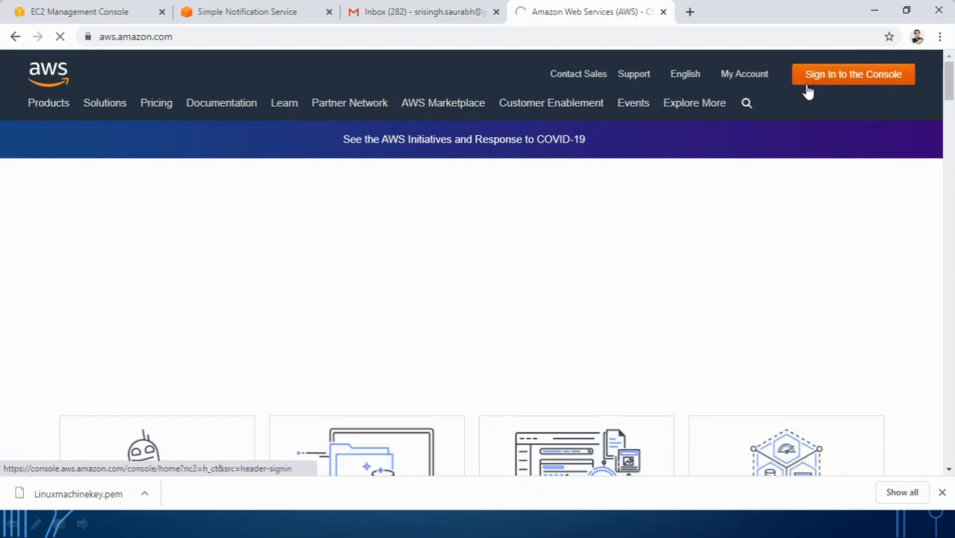
{"action": "left_click", "coordinate": [807, 82]}
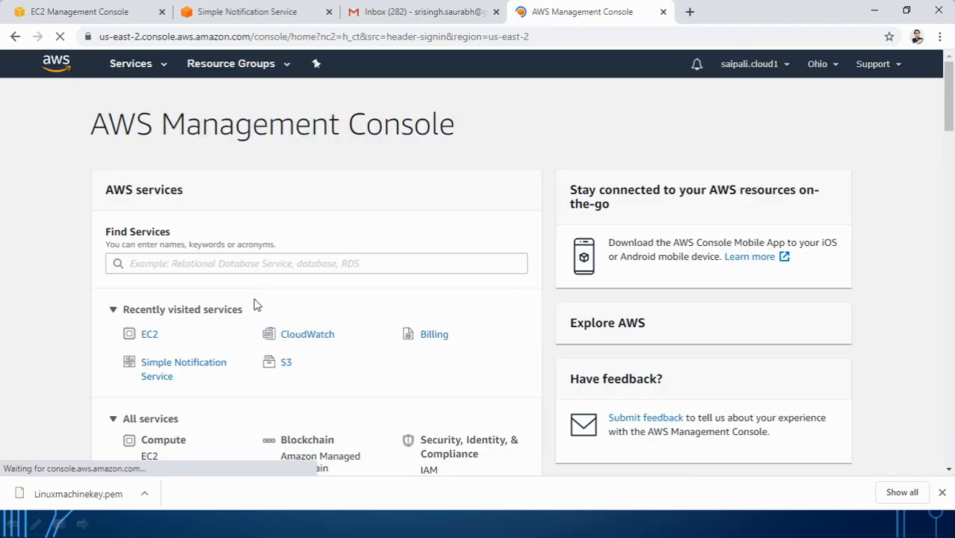
{"action": "left_click", "coordinate": [152, 338]}
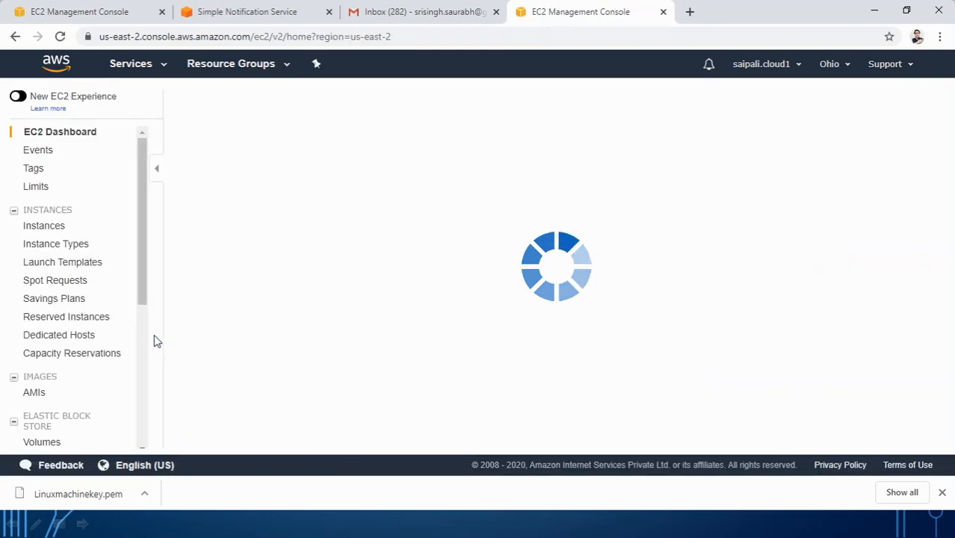
{"action": "left_click", "coordinate": [59, 228]}
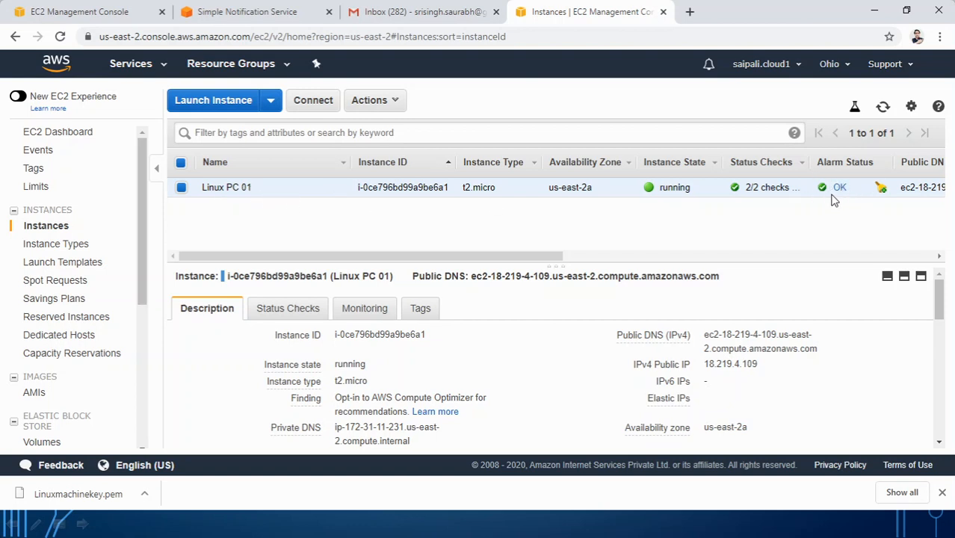
Step: Review the instance's enlarged CPU utilization chart, then return to the Auto Scaling group form
{"action": "mouse_move", "coordinate": [842, 194]}
{"action": "left_click", "coordinate": [366, 311]}
{"action": "scroll", "coordinate": [526, 282], "scroll_direction": "down", "scroll_amount": 1}
{"action": "scroll", "coordinate": [525, 282], "scroll_direction": "down", "scroll_amount": 3}
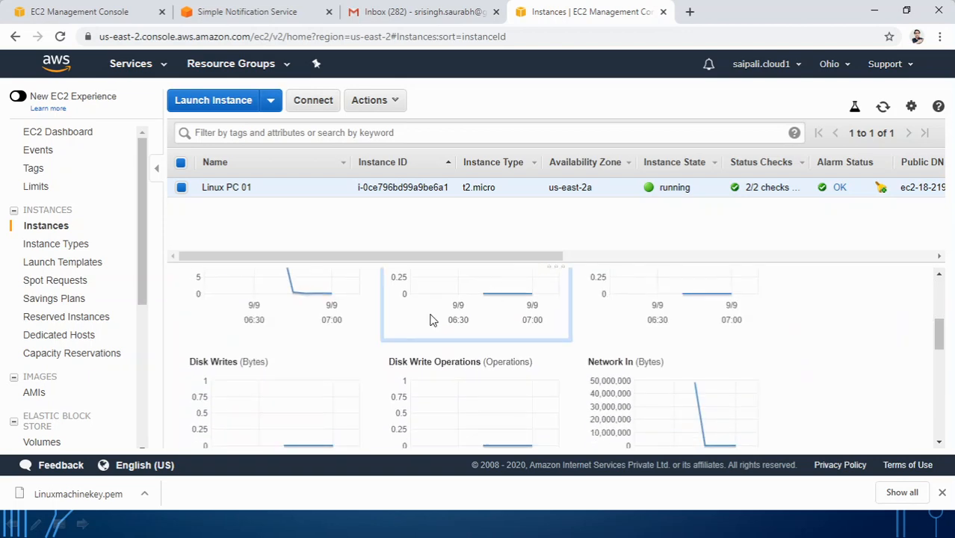
{"action": "scroll", "coordinate": [427, 319], "scroll_direction": "up", "scroll_amount": 3}
{"action": "left_click", "coordinate": [310, 369]}
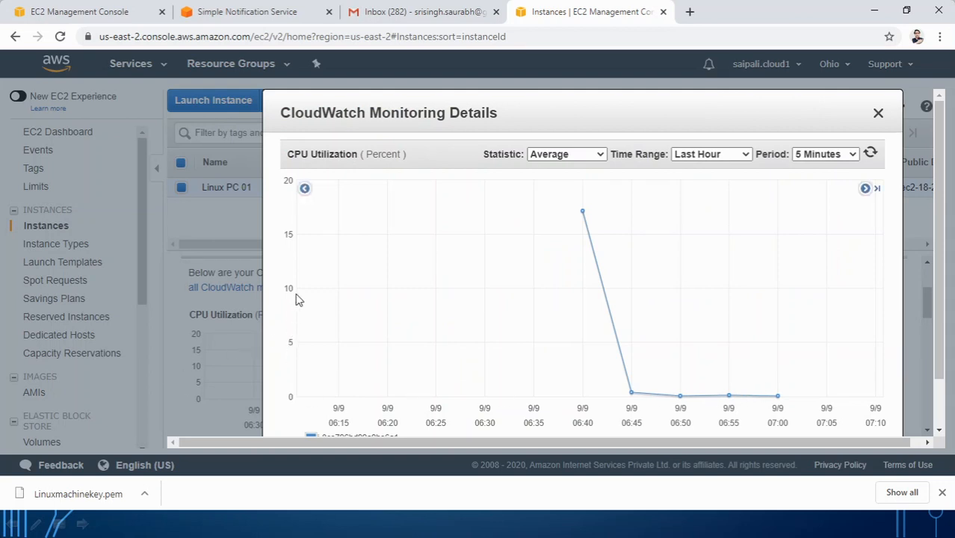
{"action": "left_click", "coordinate": [878, 114]}
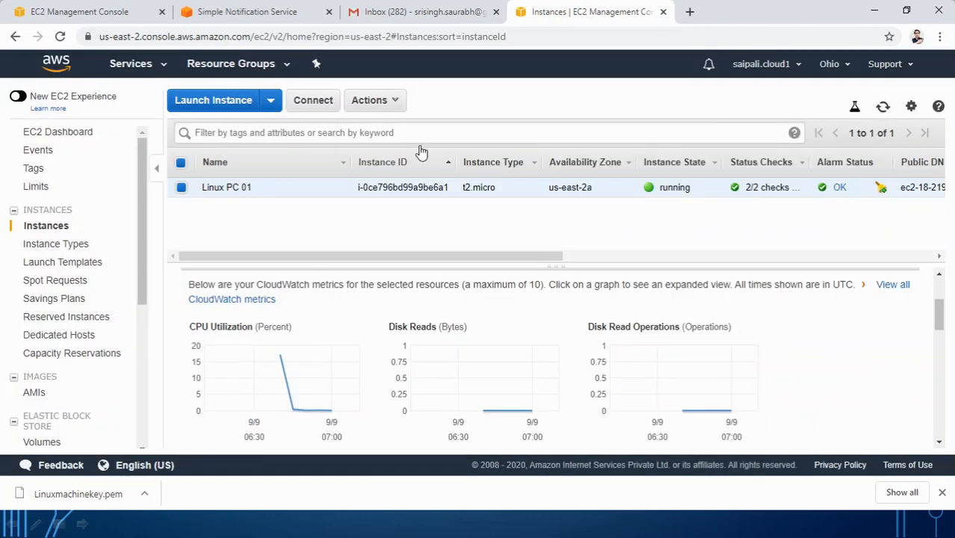
{"action": "left_click", "coordinate": [97, 13]}
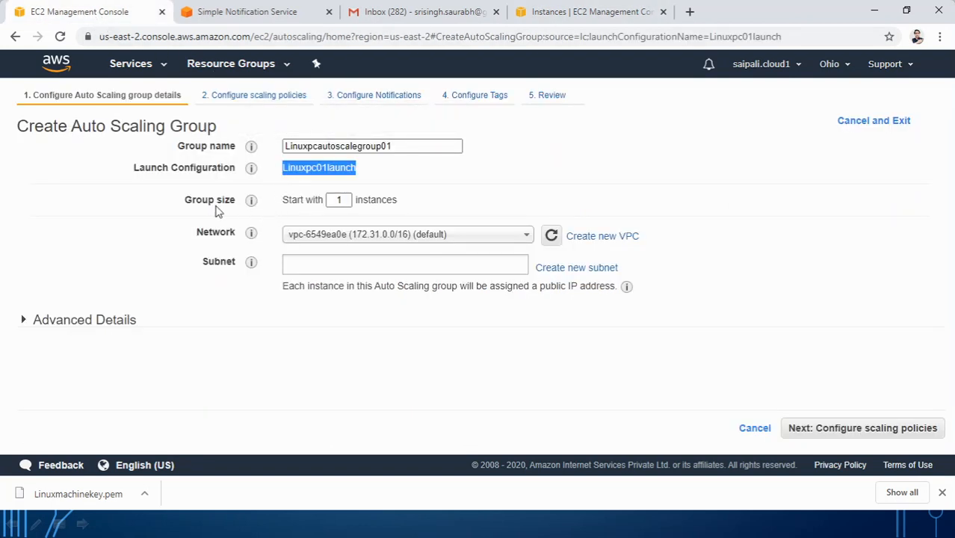
Step: Confirm the running instance's availability zone and choose the us-east-2a subnet (172.31.0.0/20)
{"action": "double_click", "coordinate": [344, 200]}
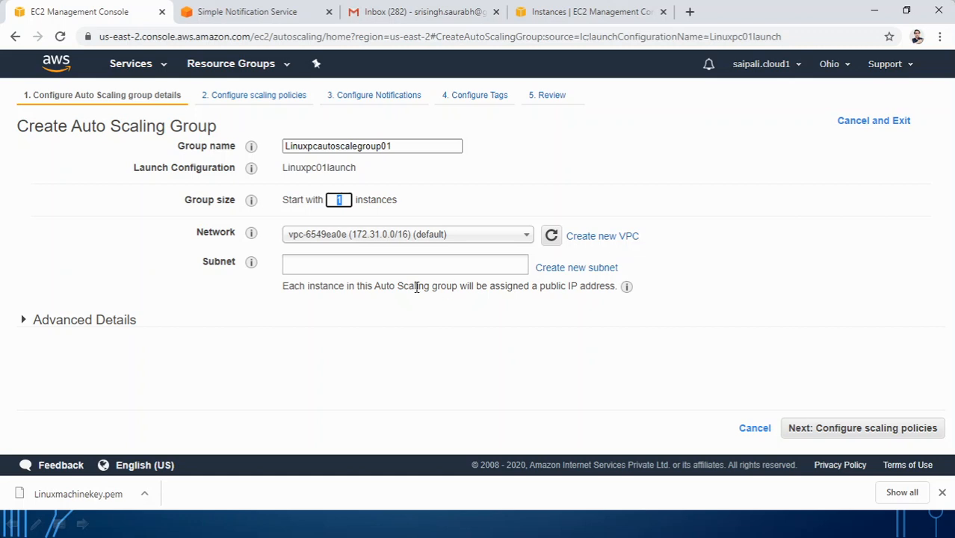
{"action": "left_click", "coordinate": [310, 267]}
{"action": "left_click", "coordinate": [309, 266]}
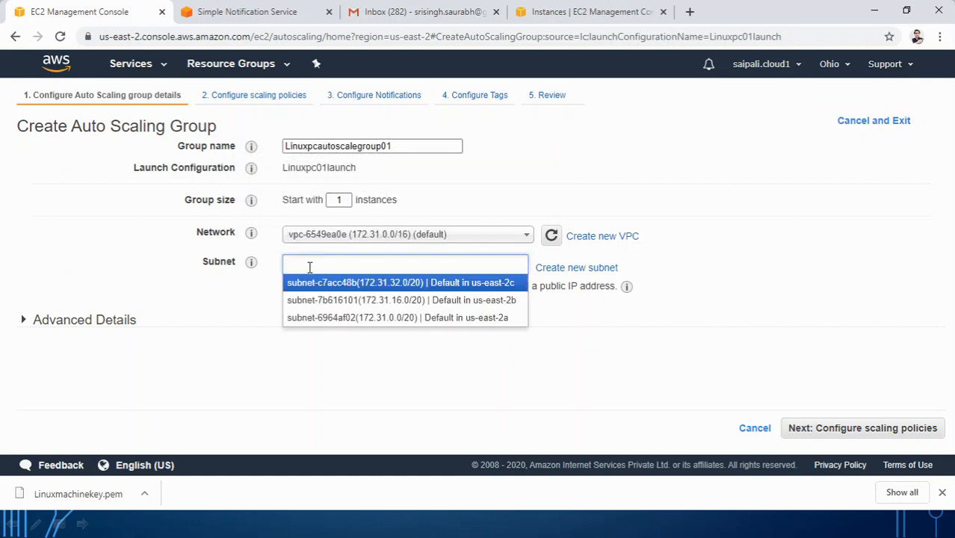
{"action": "left_click", "coordinate": [352, 216]}
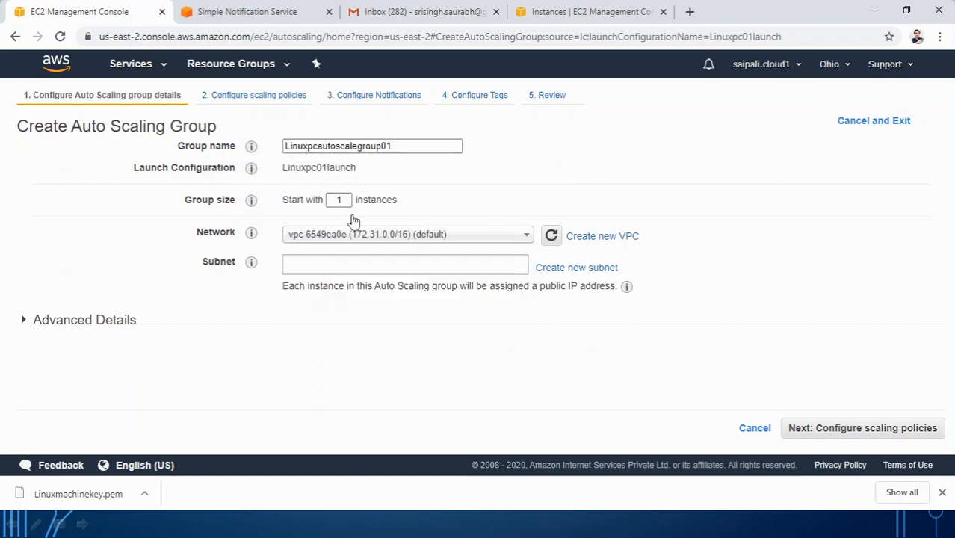
{"action": "left_click", "coordinate": [596, 9]}
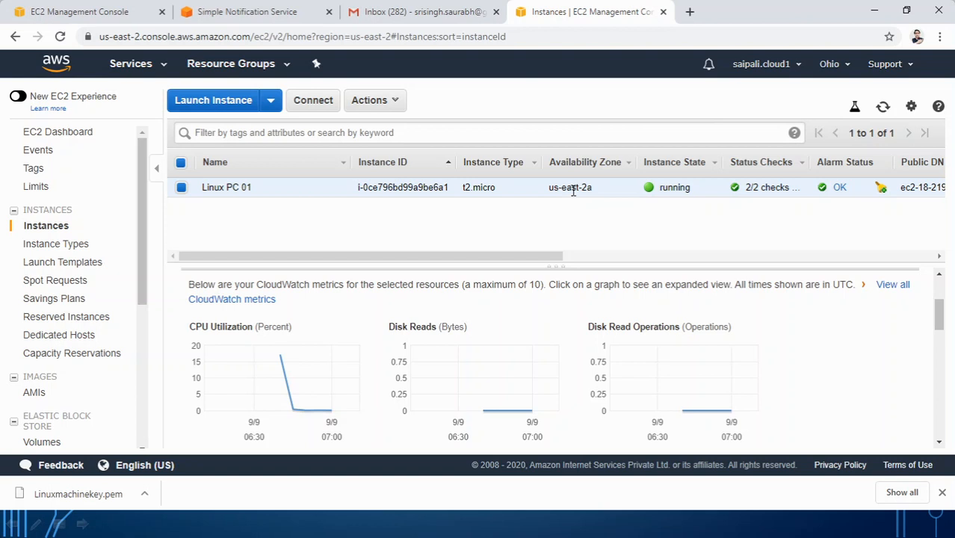
{"action": "left_click", "coordinate": [130, 21]}
{"action": "left_click", "coordinate": [333, 261]}
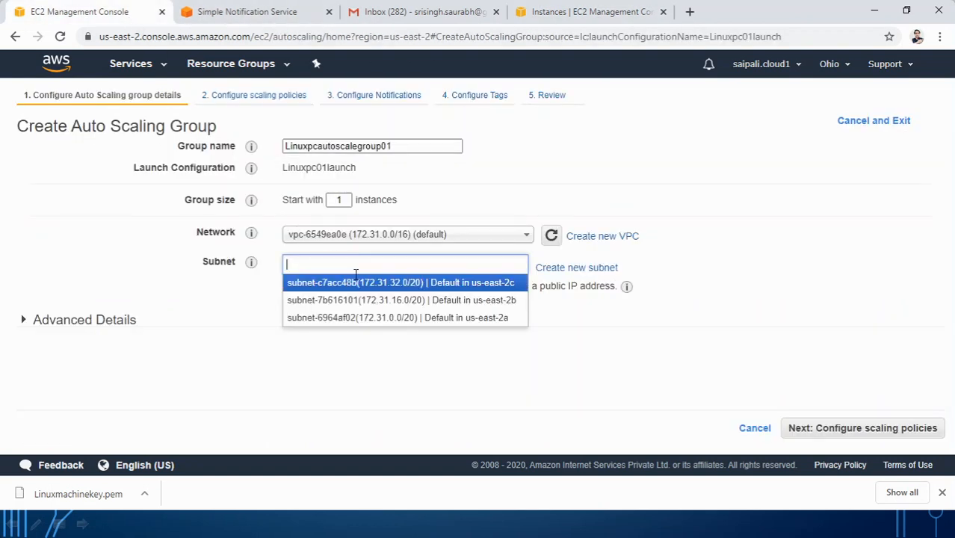
{"action": "left_click", "coordinate": [498, 320]}
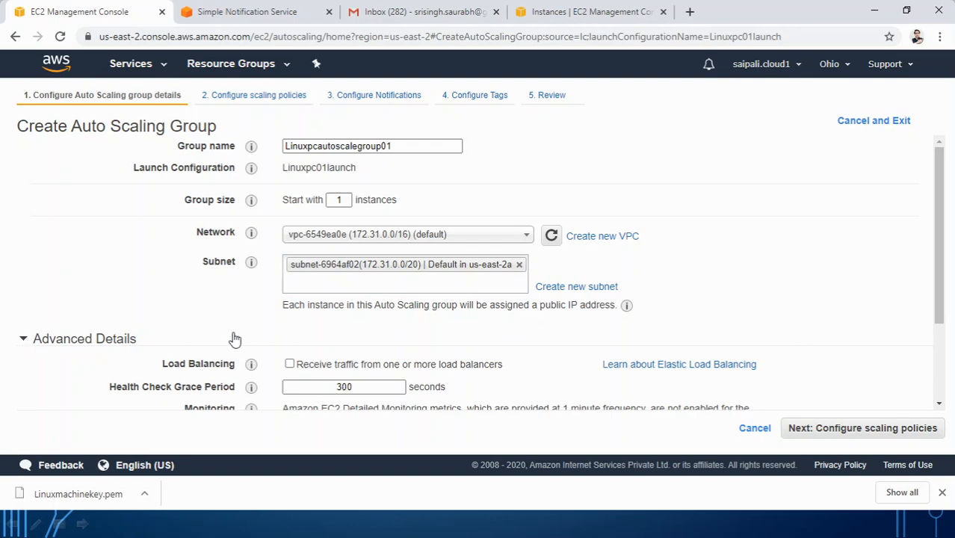
Step: Review the 300-second health check grace period under Advanced Details
{"action": "scroll", "coordinate": [277, 305], "scroll_direction": "down", "scroll_amount": 2}
{"action": "mouse_move", "coordinate": [257, 294]}
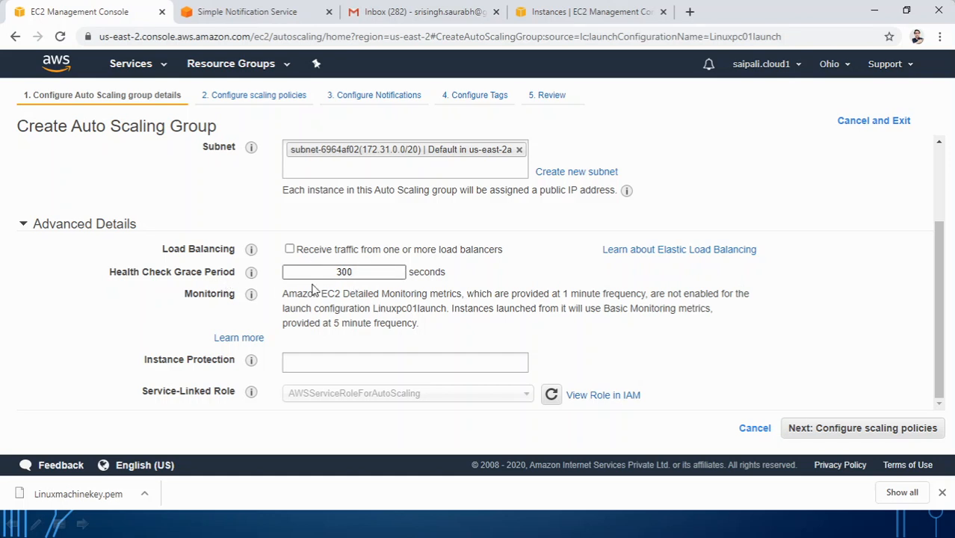
{"action": "left_click", "coordinate": [352, 271]}
{"action": "left_click", "coordinate": [347, 272]}
{"action": "left_click_drag", "start_coordinate": [940, 328], "coordinate": [912, 190]}
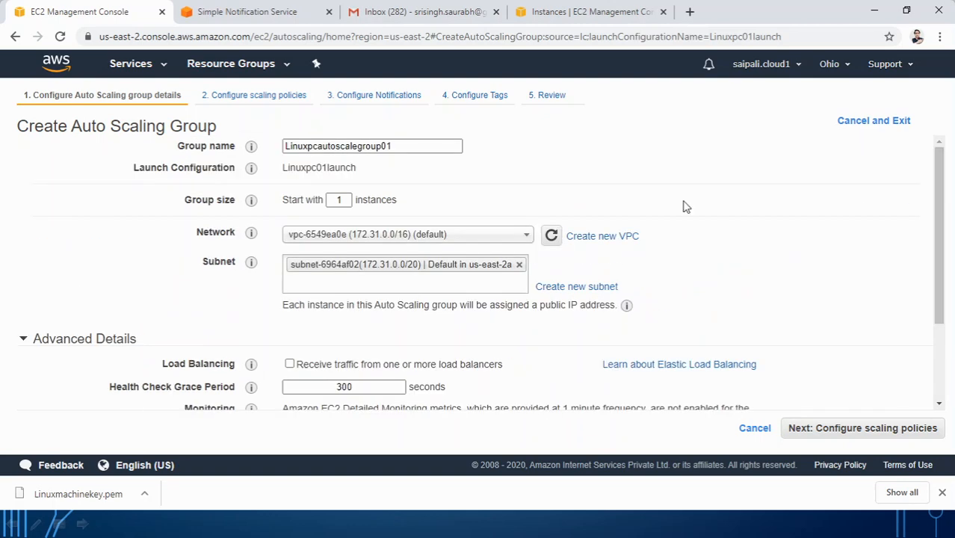
{"action": "left_click_drag", "start_coordinate": [940, 259], "coordinate": [940, 335]}
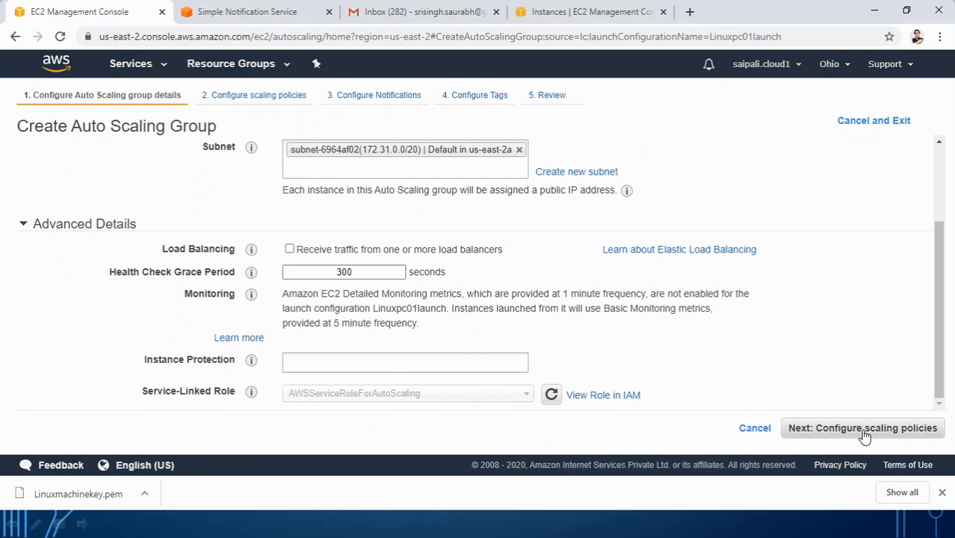
Step: Advance to Configure scaling policies and select using scaling policies to adjust group capacity
{"action": "left_click", "coordinate": [865, 430]}
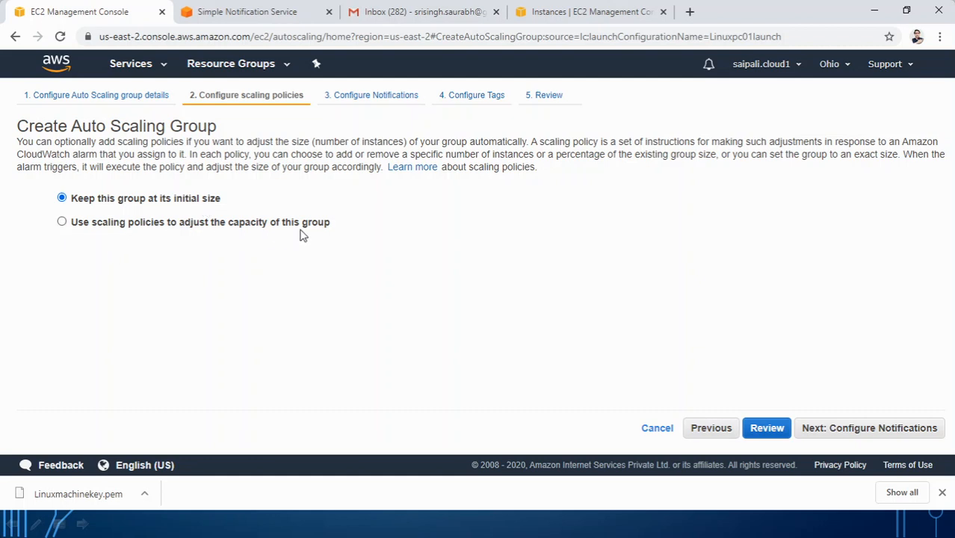
{"action": "left_click", "coordinate": [63, 223]}
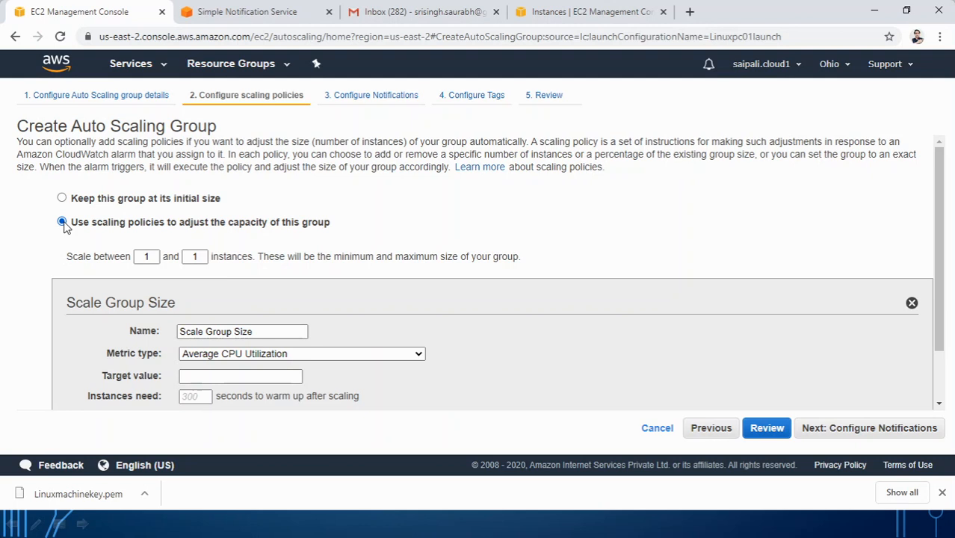
Step: Set the group to scale between 1 and 3 instances
{"action": "left_click", "coordinate": [150, 257]}
{"action": "double_click", "coordinate": [191, 257]}
{"action": "type", "text": "3"}
{"action": "left_click", "coordinate": [212, 278]}
{"action": "scroll", "coordinate": [232, 288], "scroll_direction": "down", "scroll_amount": 2}
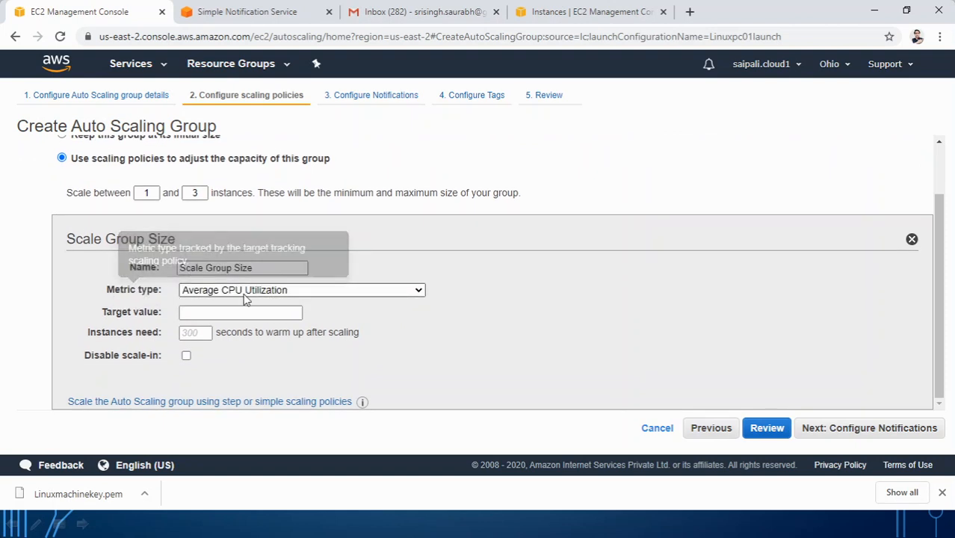
Step: Keep Average CPU Utilization as the metric, with target value 10 and 120-second instance warm-up
{"action": "left_click", "coordinate": [246, 293]}
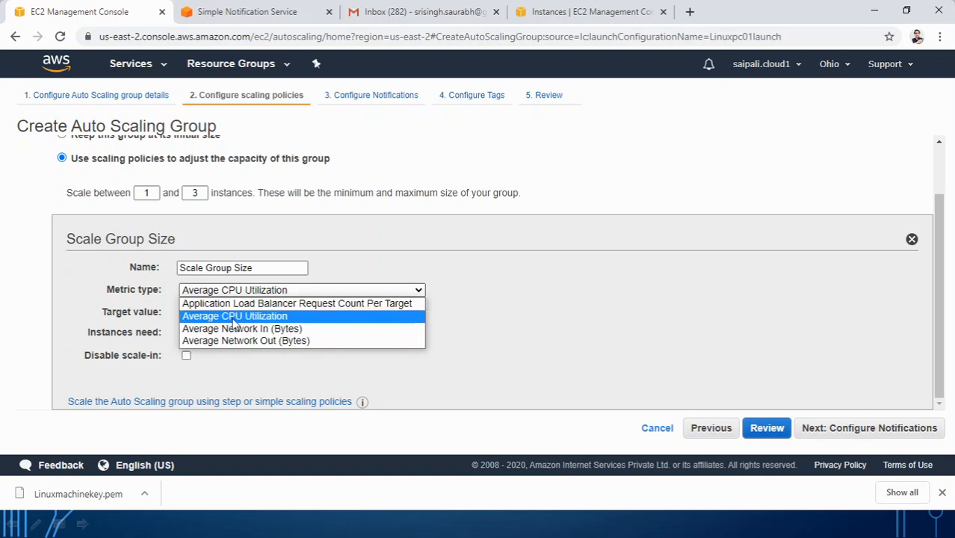
{"action": "left_click", "coordinate": [233, 319]}
{"action": "left_click", "coordinate": [220, 315]}
{"action": "type", "text": "10"}
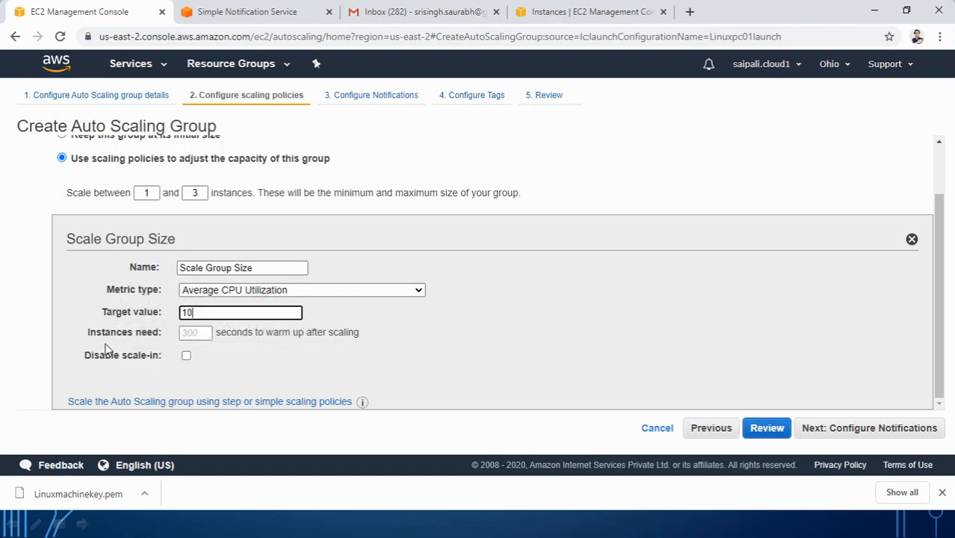
{"action": "mouse_move", "coordinate": [150, 340]}
{"action": "left_click", "coordinate": [191, 335]}
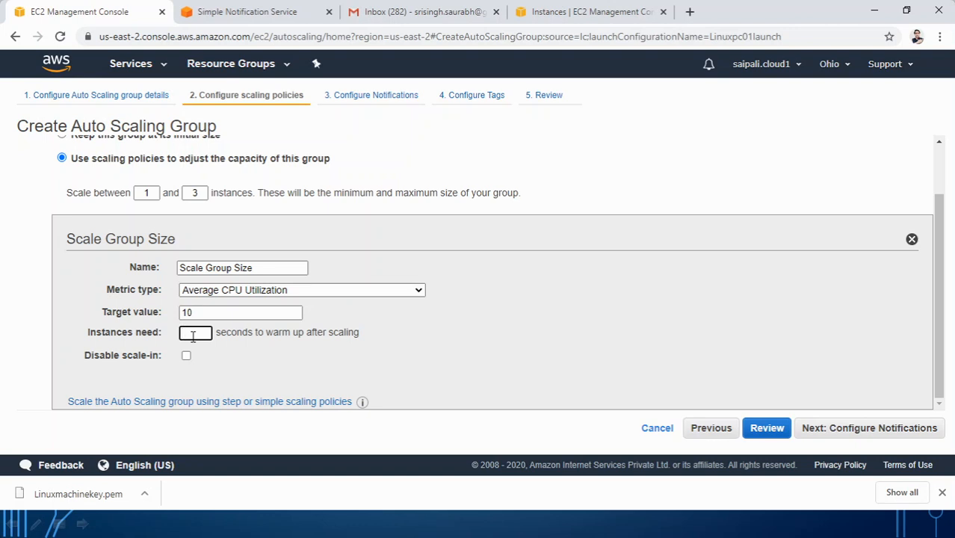
{"action": "type", "text": "120"}
Step: On the slide show, sketch red instance boxes, the value 10 and arrows toward added instances
{"action": "left_click", "coordinate": [422, 529]}
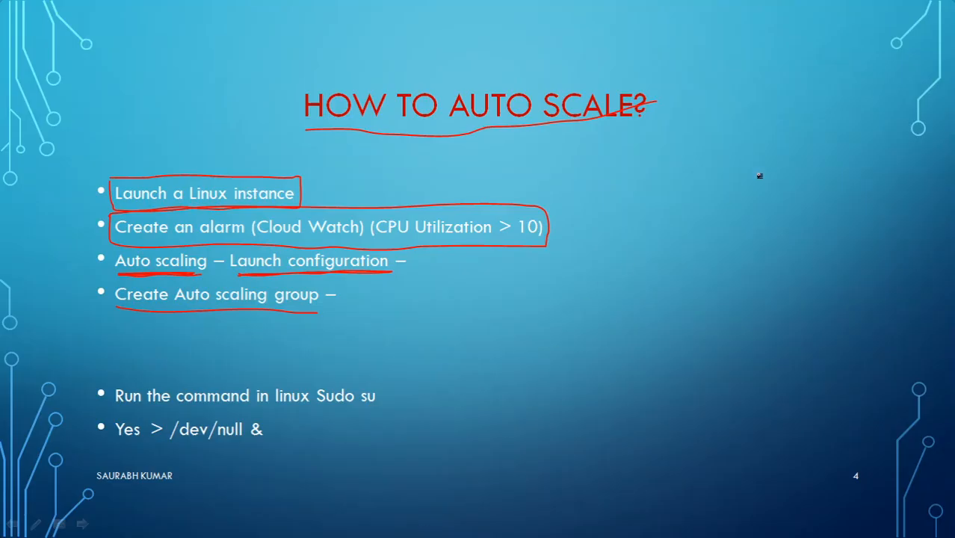
{"action": "mouse_move", "coordinate": [674, 156]}
{"action": "left_mouse_down"}
{"action": "mouse_move", "coordinate": [670, 228]}
{"action": "mouse_move", "coordinate": [711, 237]}
{"action": "mouse_move", "coordinate": [717, 181]}
{"action": "mouse_move", "coordinate": [709, 151]}
{"action": "mouse_move", "coordinate": [674, 154]}
{"action": "left_mouse_up"}
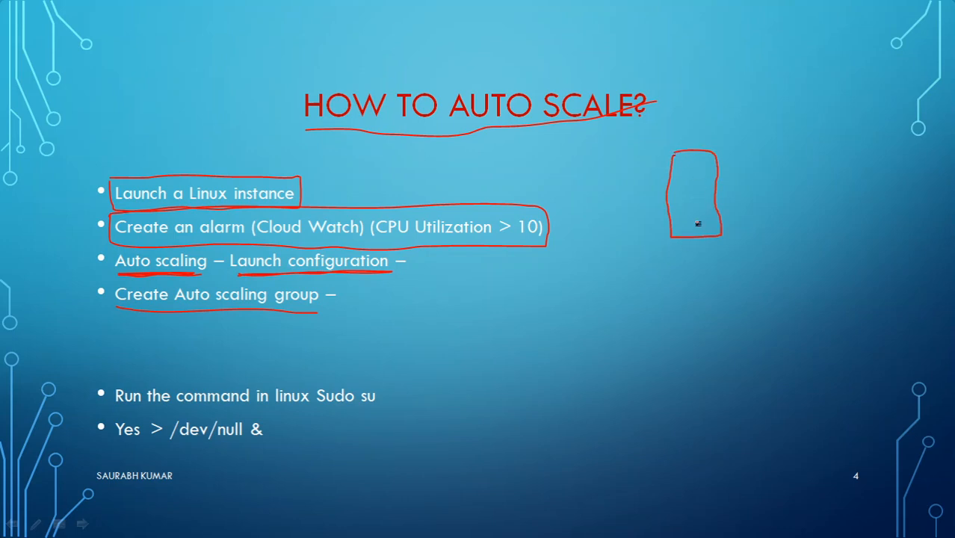
{"action": "mouse_move", "coordinate": [701, 260]}
{"action": "left_mouse_down"}
{"action": "mouse_move", "coordinate": [700, 276]}
{"action": "mouse_move", "coordinate": [723, 266]}
{"action": "mouse_move", "coordinate": [715, 257]}
{"action": "left_mouse_up"}
{"action": "mouse_move", "coordinate": [675, 284]}
{"action": "left_mouse_down"}
{"action": "mouse_move", "coordinate": [675, 255]}
{"action": "mouse_move", "coordinate": [682, 266]}
{"action": "left_mouse_up"}
{"action": "mouse_move", "coordinate": [653, 315]}
{"action": "left_mouse_down"}
{"action": "mouse_move", "coordinate": [780, 270]}
{"action": "mouse_move", "coordinate": [785, 250]}
{"action": "mouse_move", "coordinate": [791, 257]}
{"action": "left_mouse_up"}
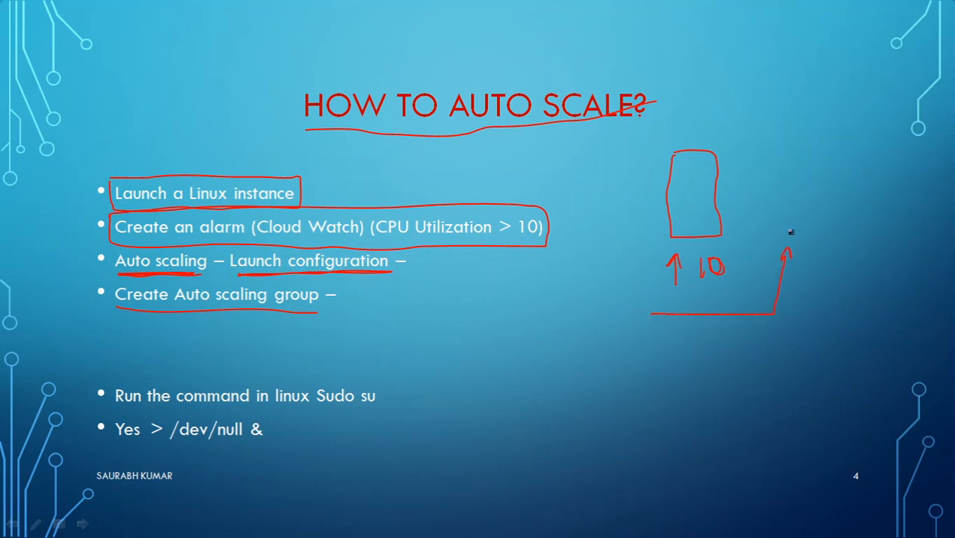
{"action": "mouse_move", "coordinate": [776, 156]}
{"action": "left_mouse_down"}
{"action": "mouse_move", "coordinate": [778, 233]}
{"action": "mouse_move", "coordinate": [835, 231]}
{"action": "mouse_move", "coordinate": [822, 156]}
{"action": "mouse_move", "coordinate": [776, 156]}
{"action": "left_mouse_up"}
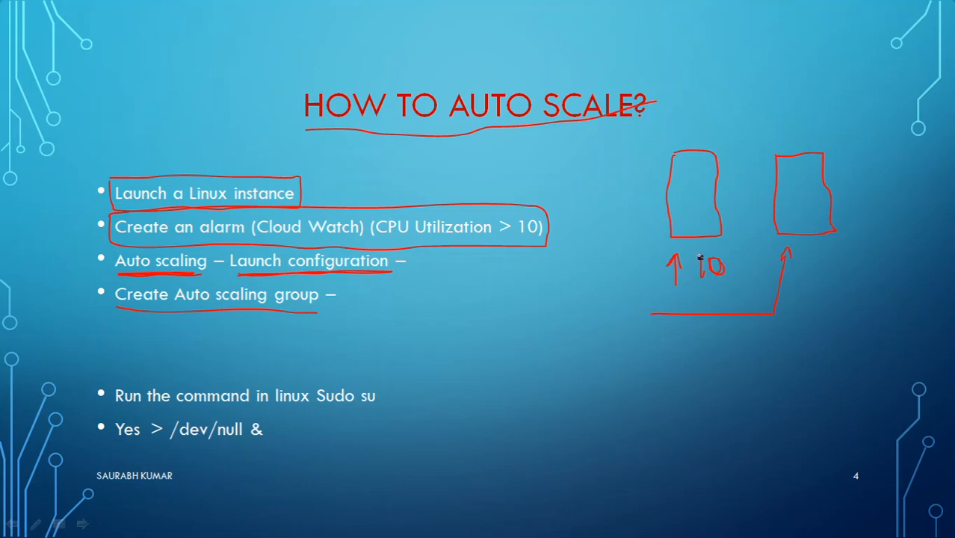
{"action": "left_click_drag", "start_coordinate": [661, 335], "coordinate": [777, 337]}
{"action": "mouse_move", "coordinate": [850, 307]}
{"action": "left_mouse_down"}
{"action": "mouse_move", "coordinate": [852, 271]}
{"action": "mouse_move", "coordinate": [869, 260]}
{"action": "left_mouse_up"}
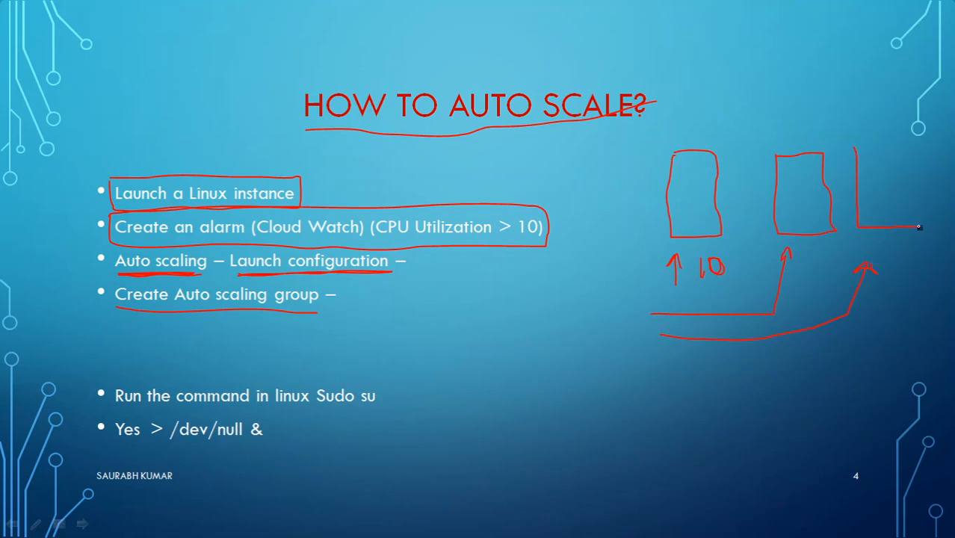
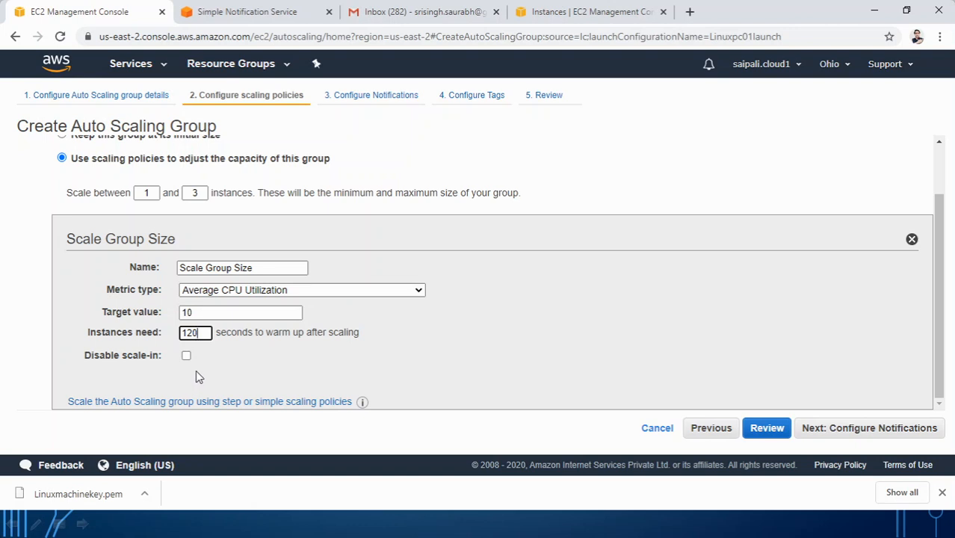
Step: Finish the 1–3 instance policy targeting 10 average CPU utilization with 120-second warm-up
{"action": "mouse_move", "coordinate": [111, 357]}
Step: Add a notification sending launch, terminate and failure events to the Linuxpc01topic topic
{"action": "left_click", "coordinate": [862, 434]}
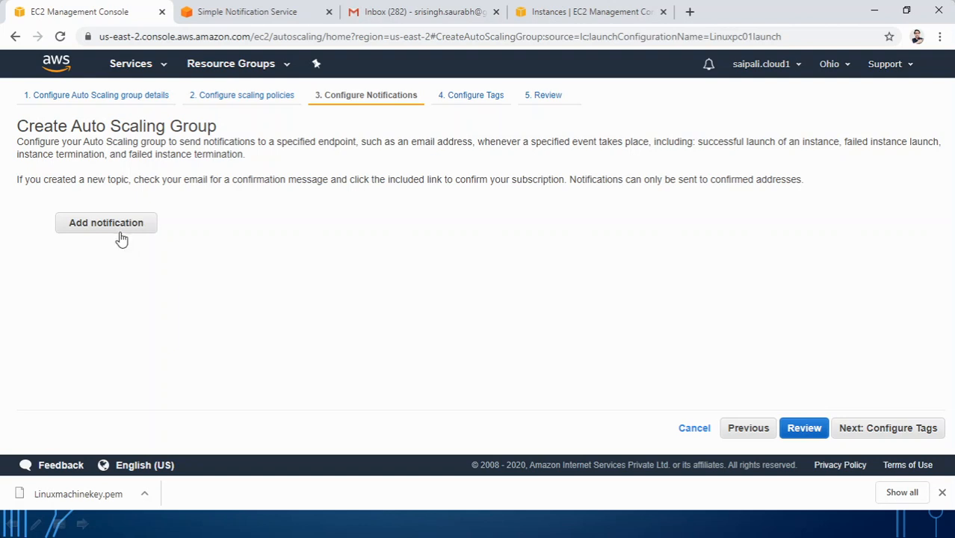
{"action": "left_click", "coordinate": [119, 225]}
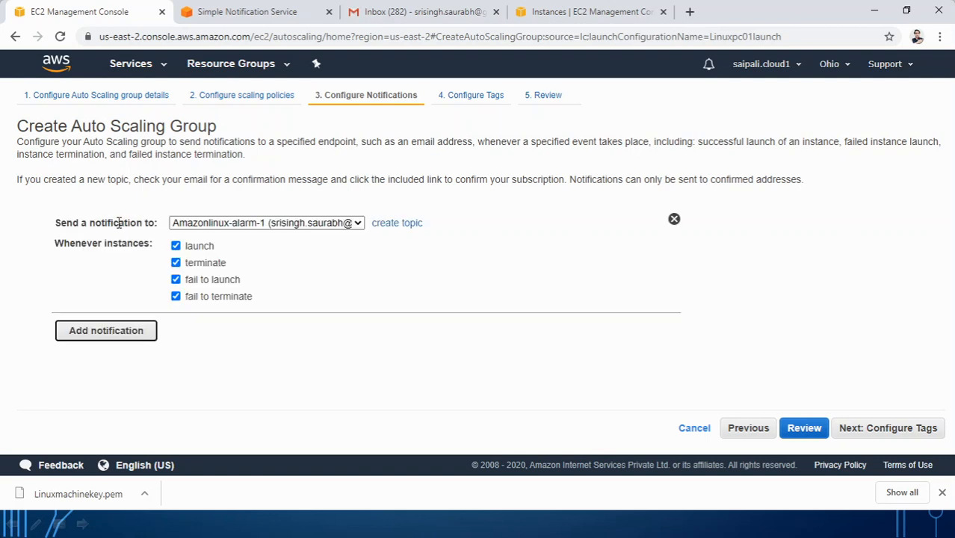
{"action": "left_click", "coordinate": [358, 224]}
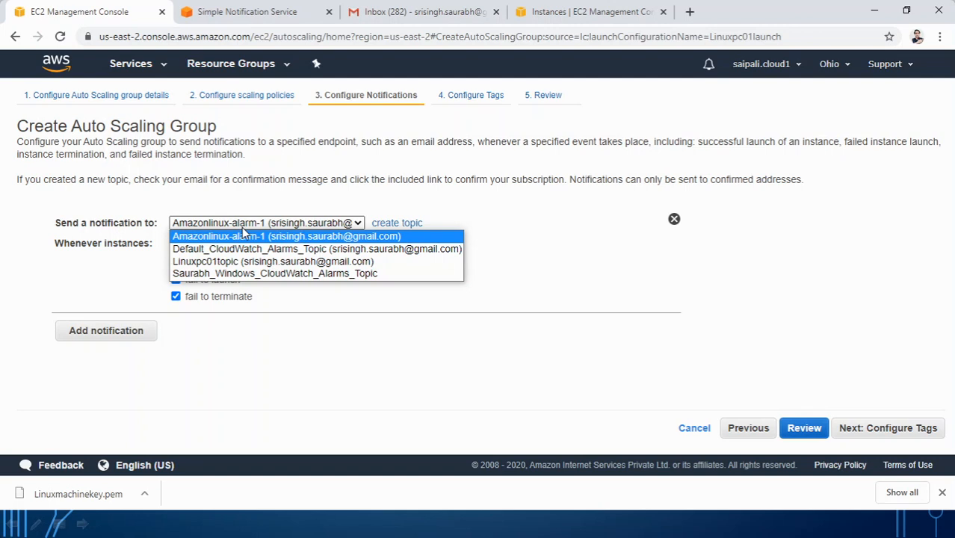
{"action": "left_click", "coordinate": [222, 262]}
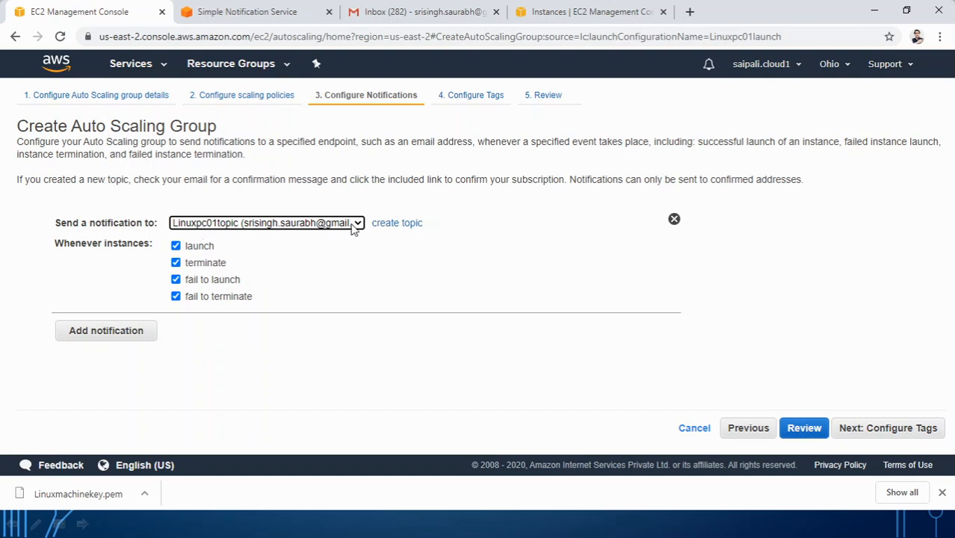
Step: Add the tag Dep = IT Training to the group's instances and move on to Review
{"action": "left_click", "coordinate": [879, 433]}
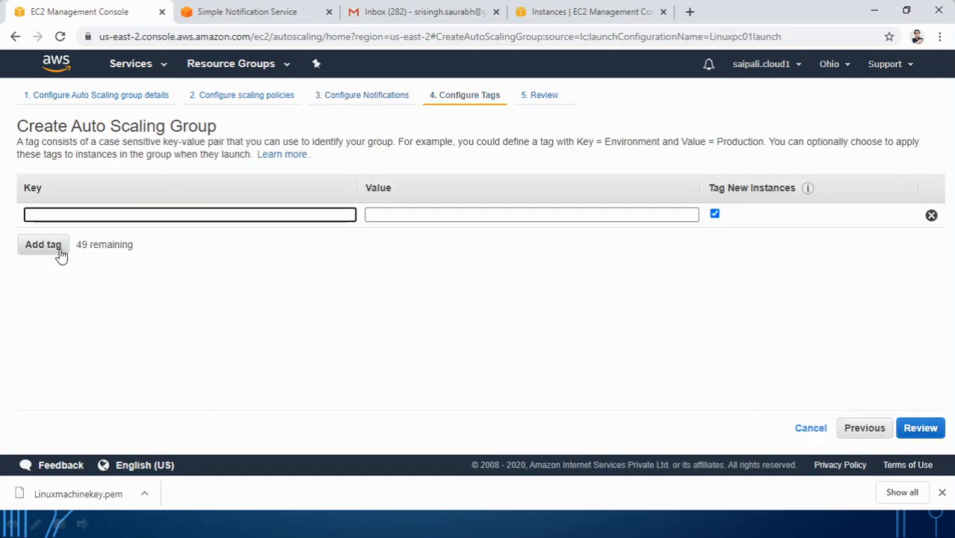
{"action": "type", "text": "Dep"}
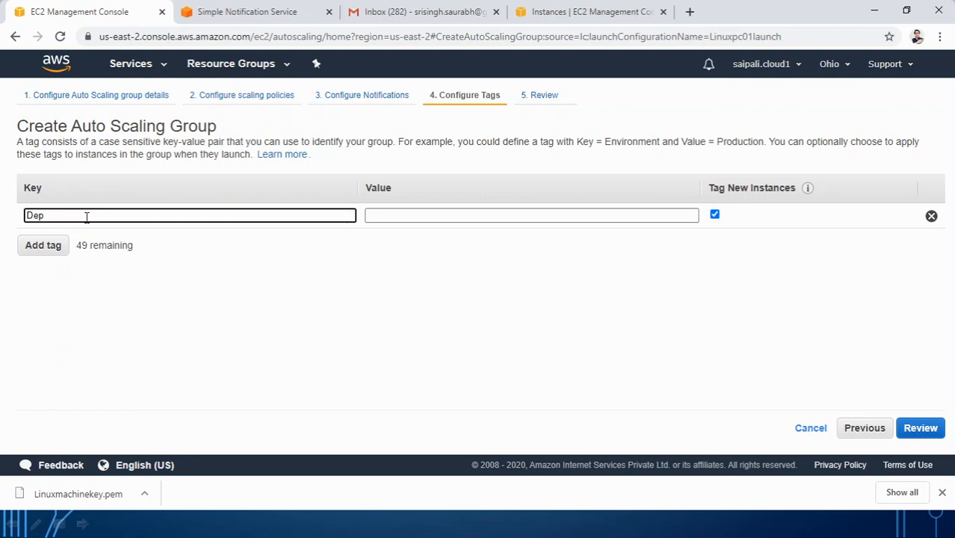
{"action": "key", "text": "Tab"}
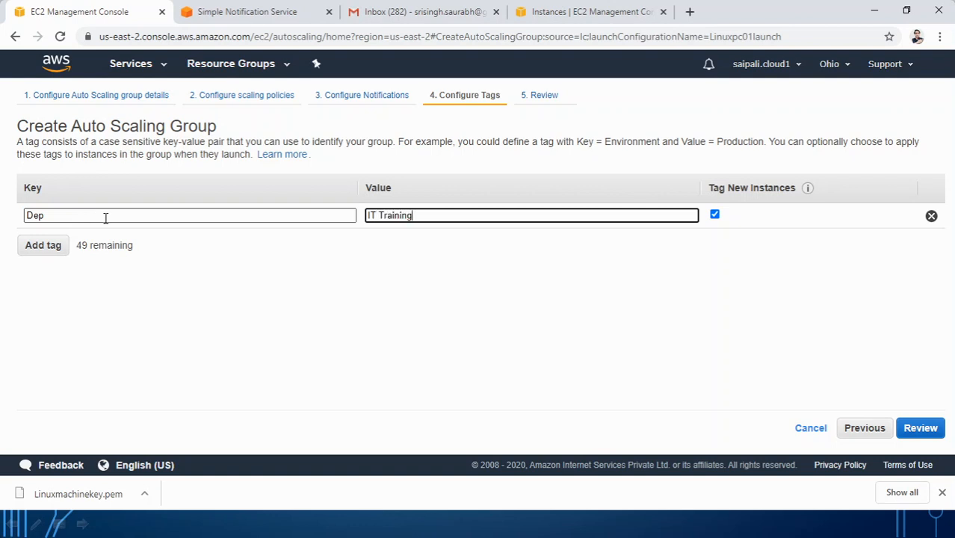
{"action": "left_click", "coordinate": [919, 428]}
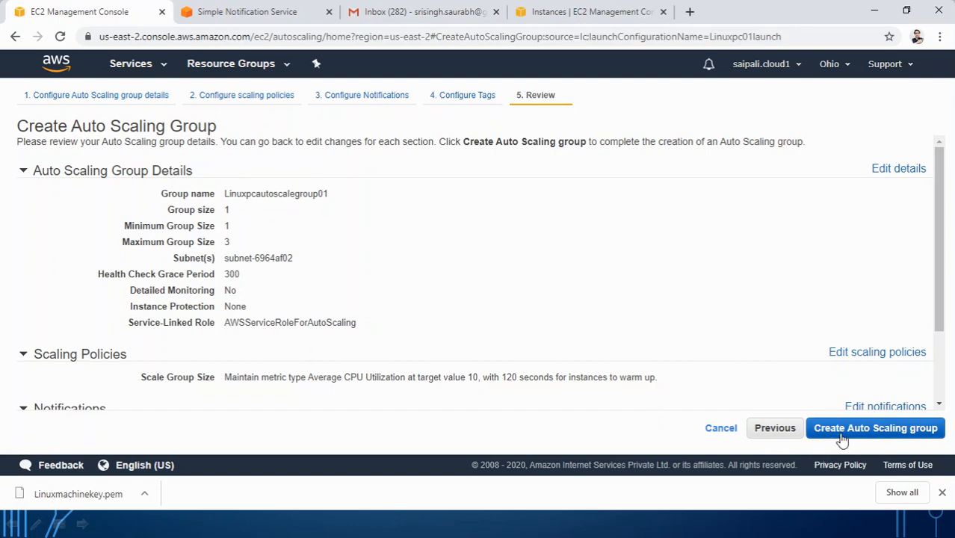
Step: Check Gmail for new mail, then create Linuxpcautoscalegroup01 from the Review page
{"action": "left_click", "coordinate": [406, 12]}
{"action": "left_click", "coordinate": [61, 37]}
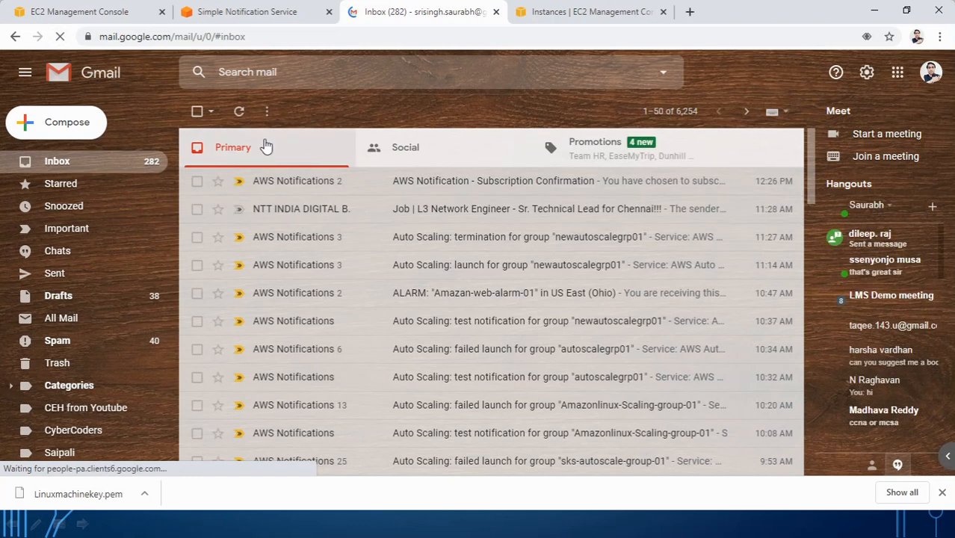
{"action": "left_click", "coordinate": [102, 14]}
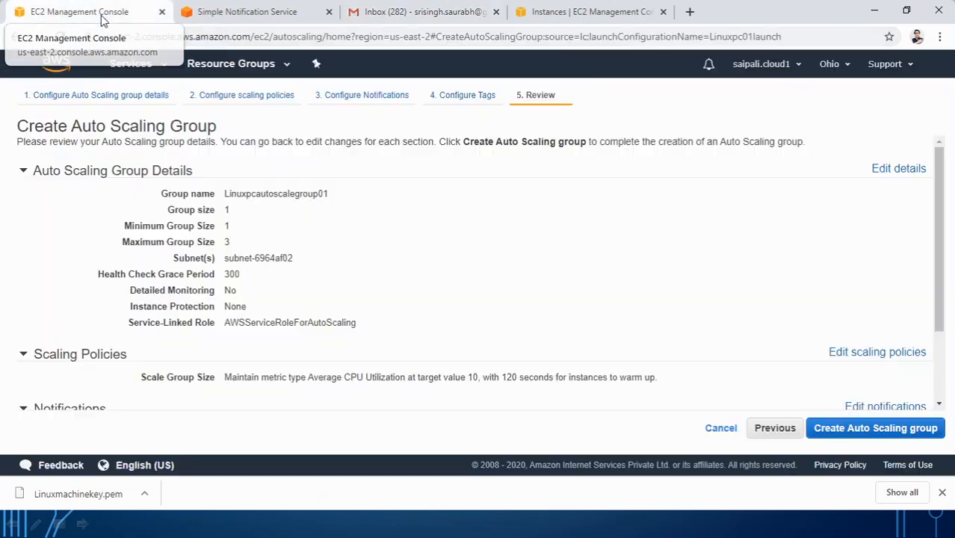
{"action": "left_click", "coordinate": [862, 435]}
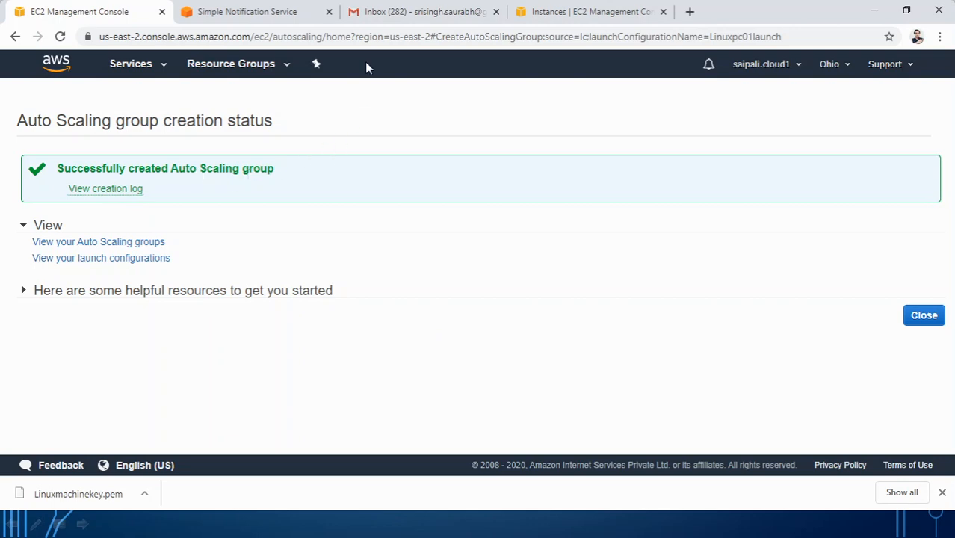
Step: Reload the Gmail inbox and open the Auto Scaling test notification email
{"action": "left_click", "coordinate": [371, 15]}
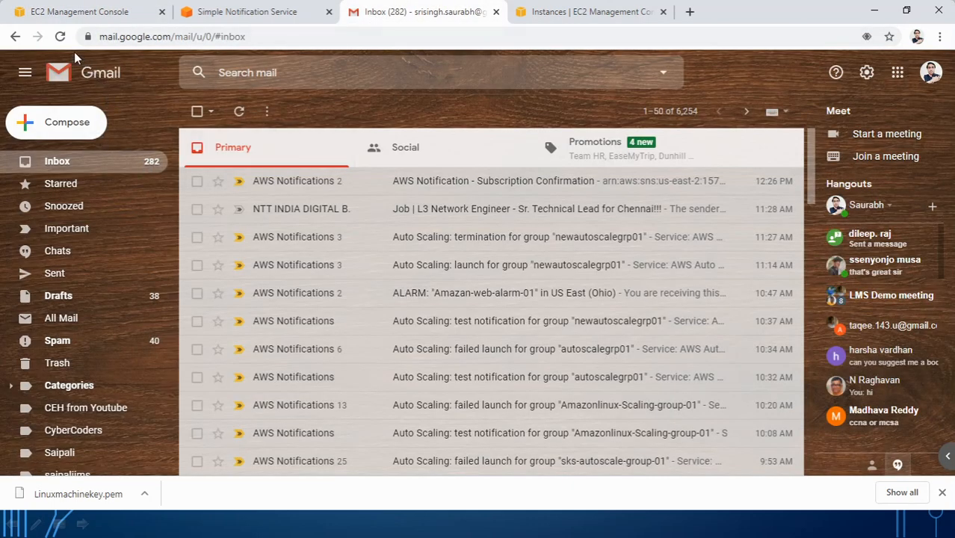
{"action": "left_click", "coordinate": [60, 36]}
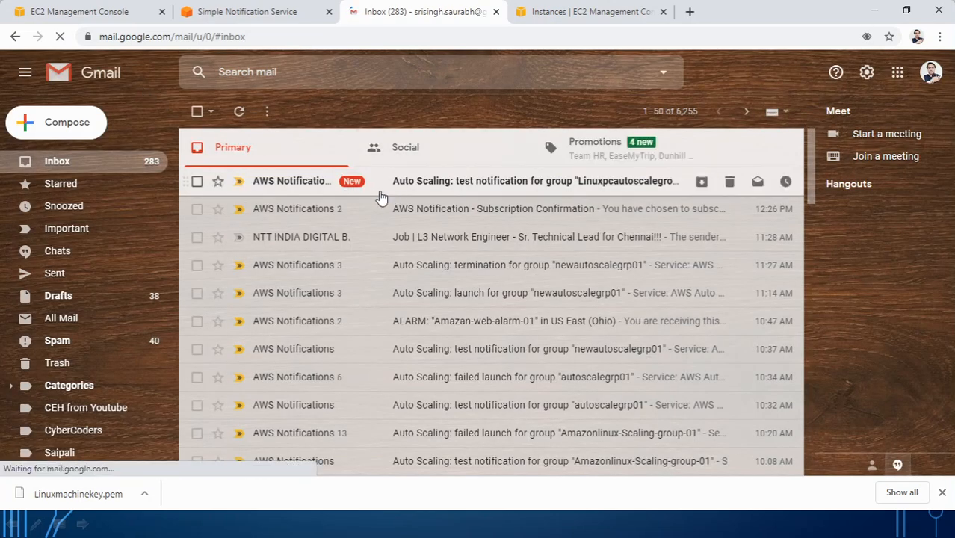
{"action": "left_click", "coordinate": [425, 192]}
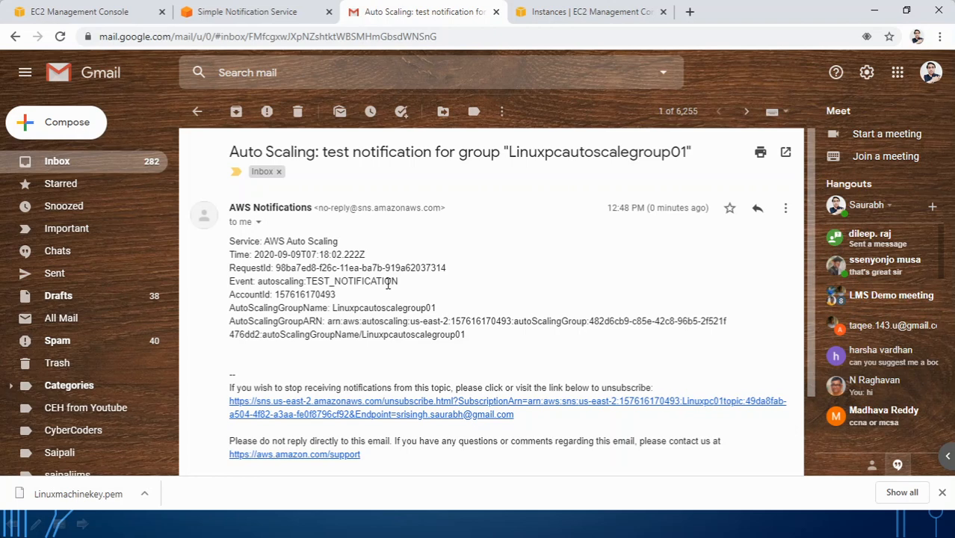
Step: Highlight the TEST_NOTIFICATION event, group name Linuxpcautoscalegroup01 and the group's ARN
{"action": "left_click_drag", "start_coordinate": [307, 281], "coordinate": [400, 284]}
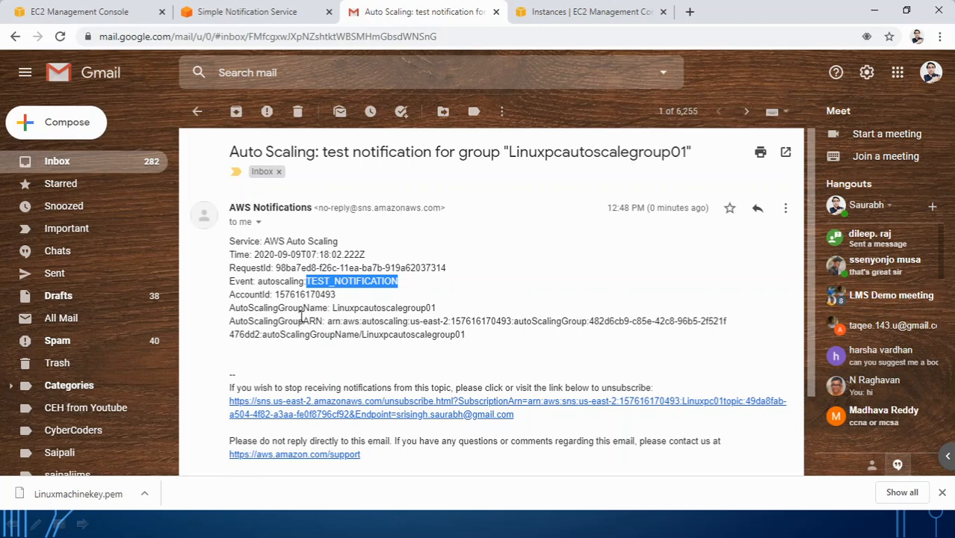
{"action": "left_click_drag", "start_coordinate": [333, 307], "coordinate": [441, 313]}
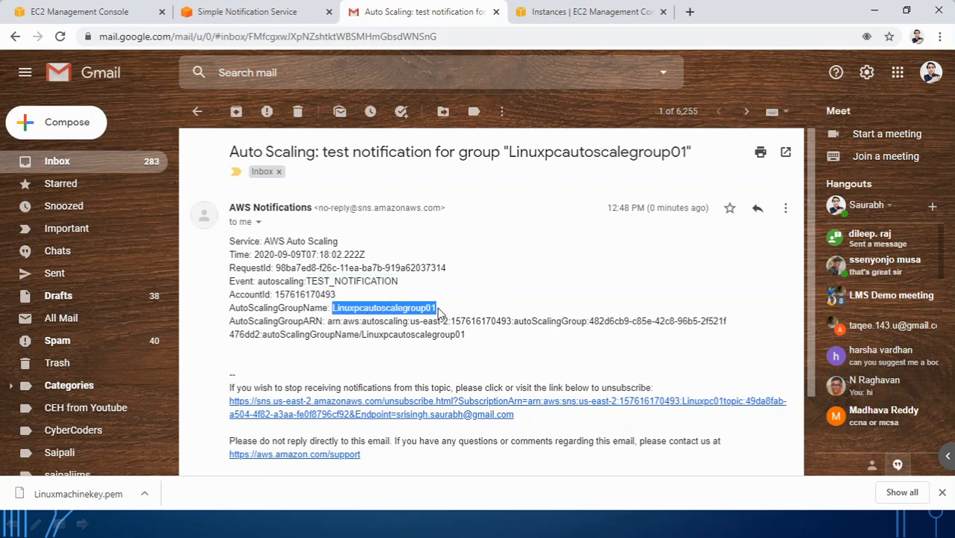
{"action": "left_click", "coordinate": [330, 323]}
{"action": "left_click_drag", "start_coordinate": [330, 323], "coordinate": [679, 344]}
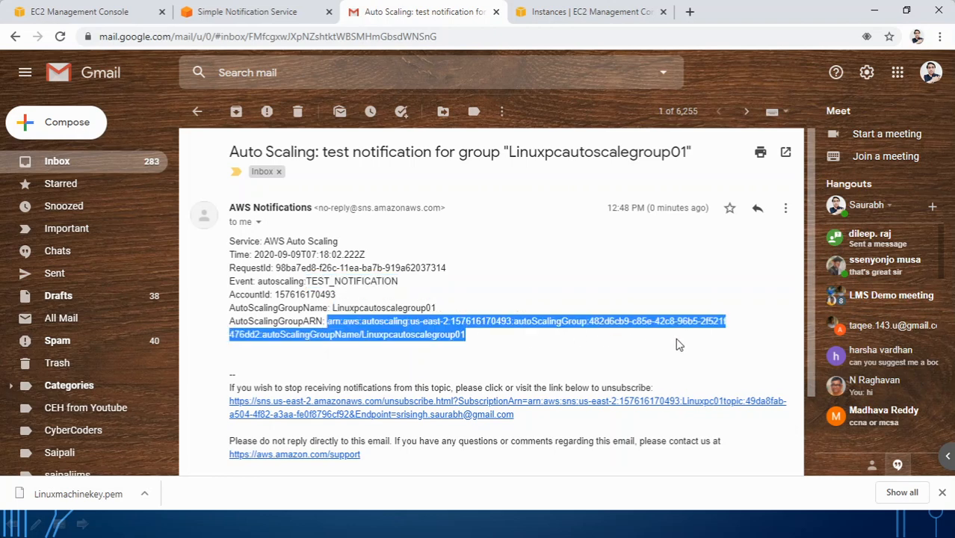
{"action": "left_click", "coordinate": [535, 368]}
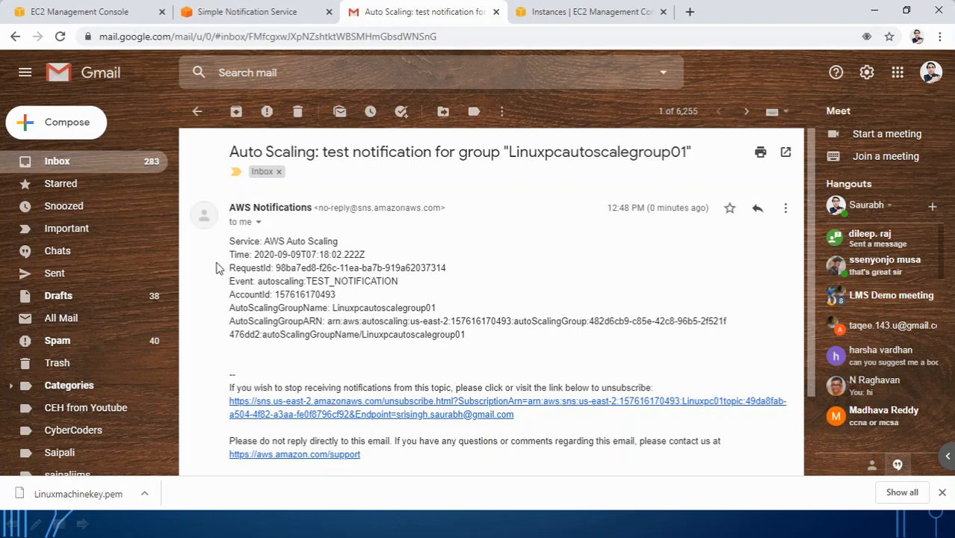
Step: Refresh the EC2 instances list and name the new instance 'LinuxPC Autoscale 01'
{"action": "left_click", "coordinate": [551, 16]}
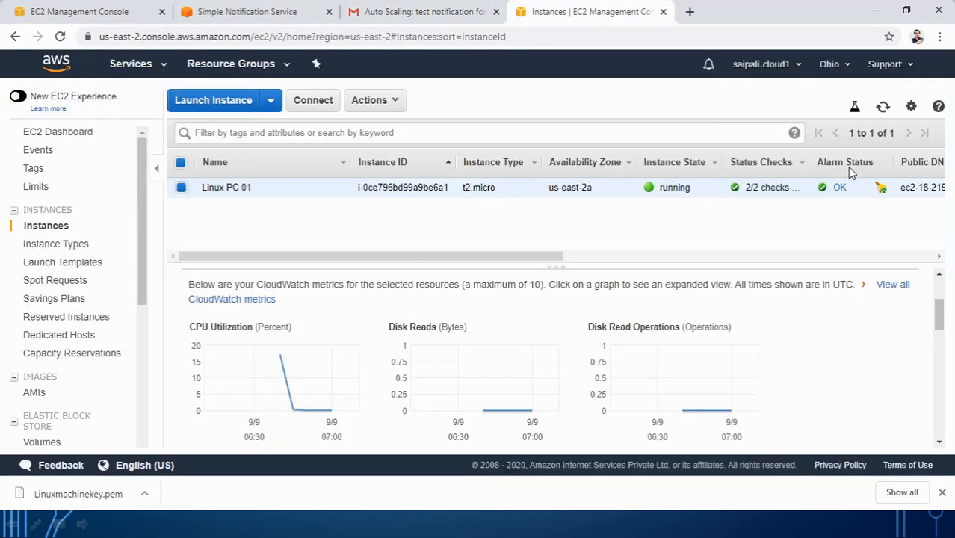
{"action": "left_click", "coordinate": [61, 36]}
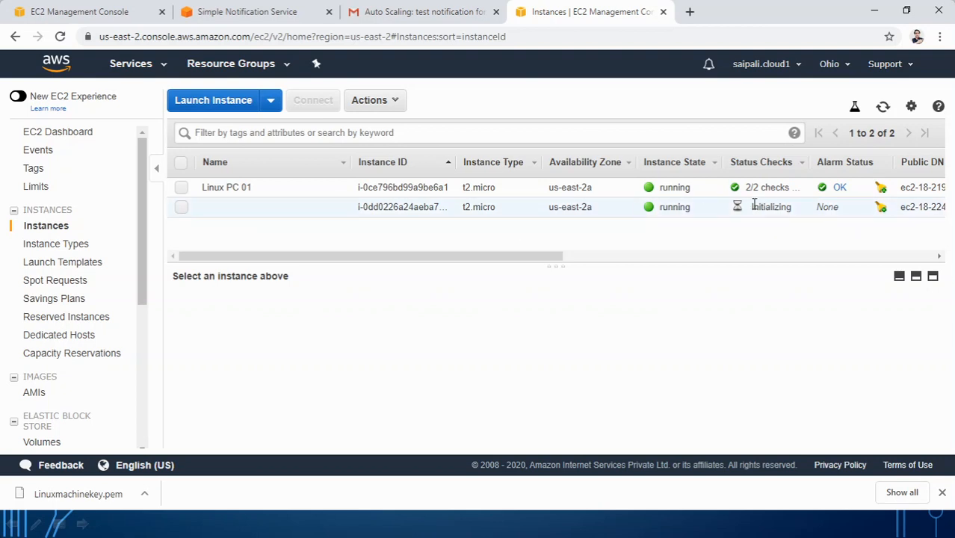
{"action": "left_click", "coordinate": [338, 208]}
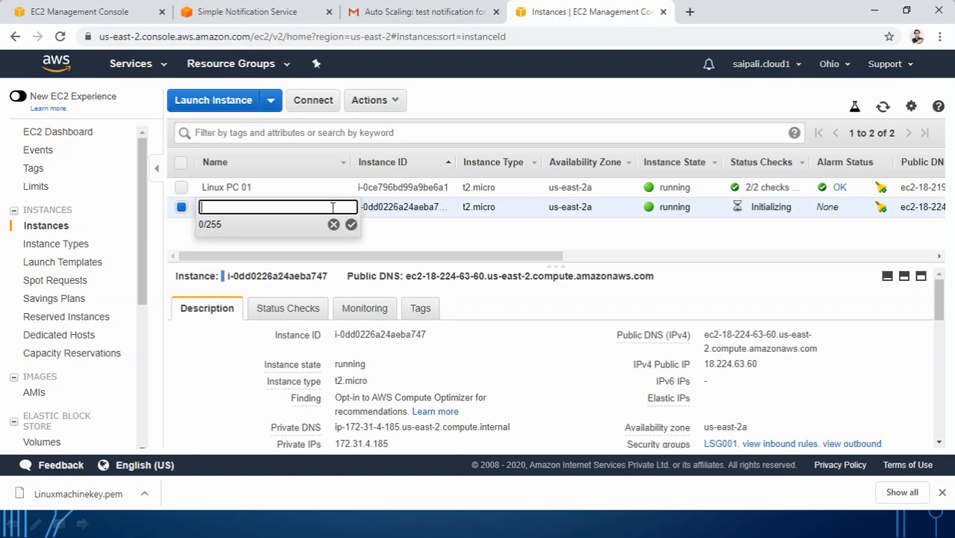
{"action": "type", "text": "LinuxPC Autoscale"}
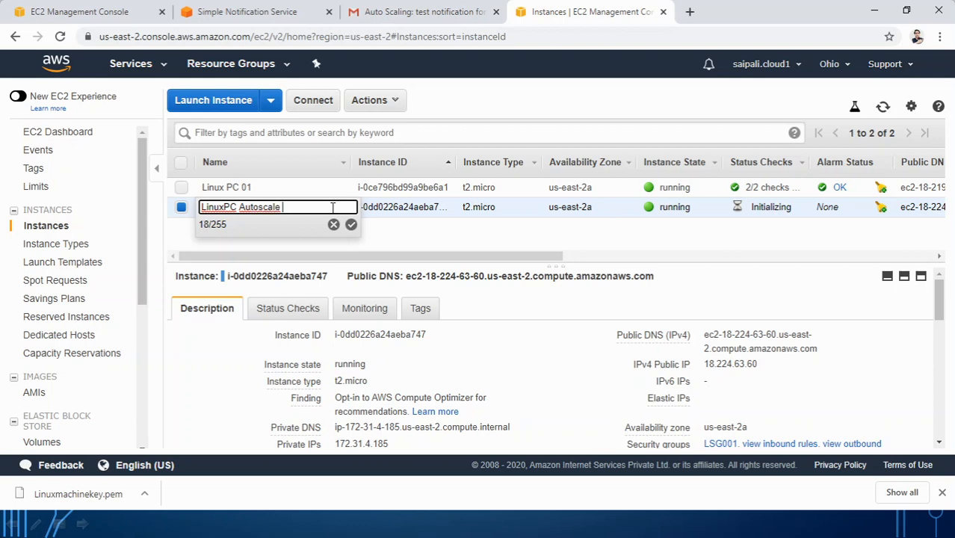
{"action": "type", "text": " 01"}
{"action": "left_click", "coordinate": [350, 224]}
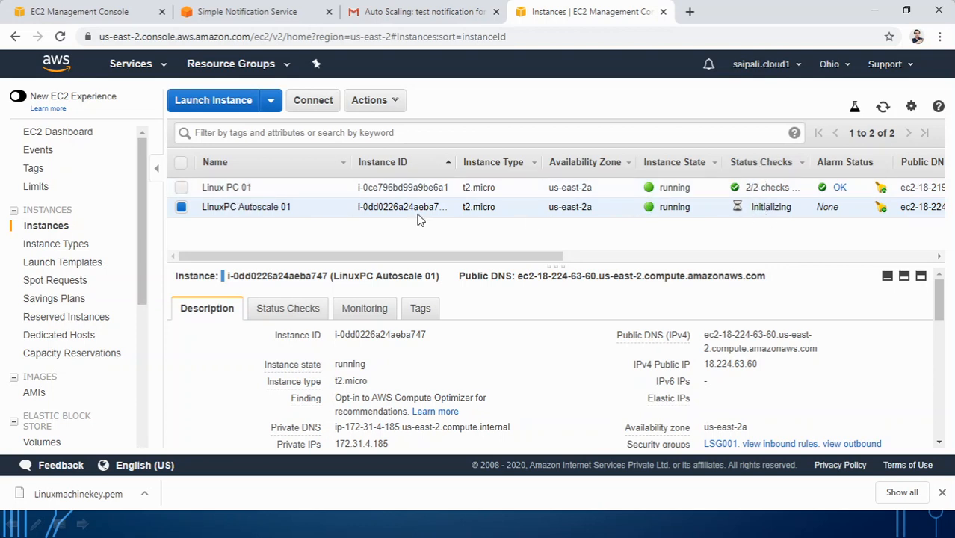
Step: Review Linux PC 01's enlarged CPU Utilization graph on the Monitoring tab
{"action": "left_click", "coordinate": [181, 187]}
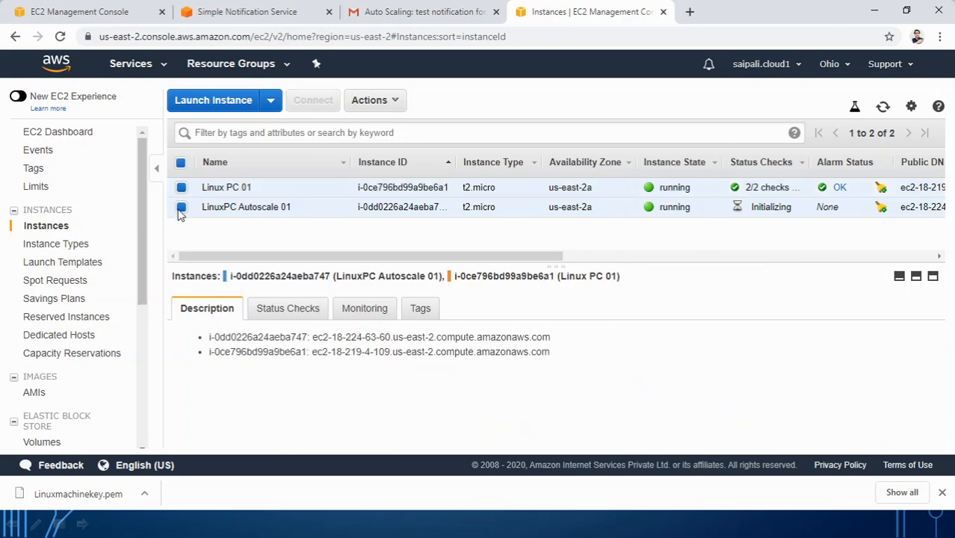
{"action": "left_click", "coordinate": [181, 207]}
{"action": "left_click", "coordinate": [356, 317]}
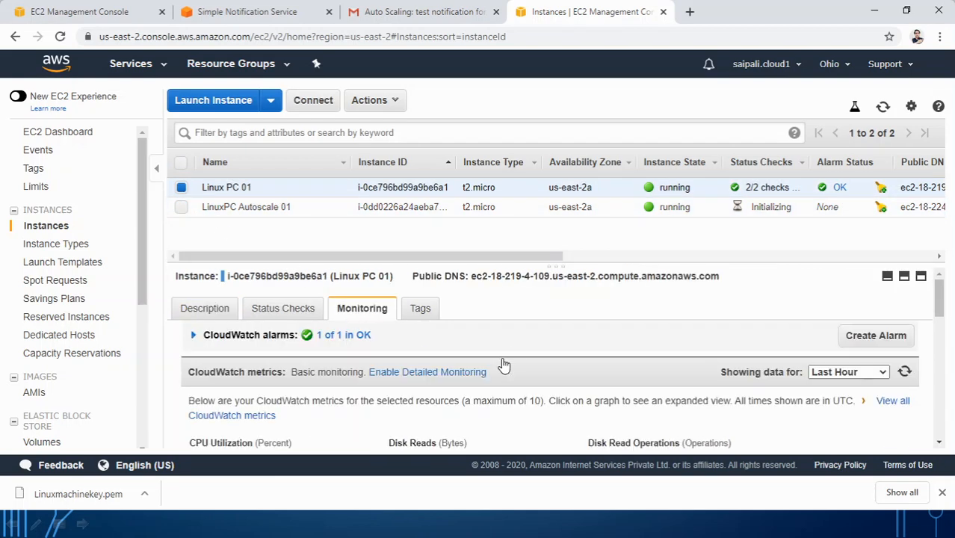
{"action": "scroll", "coordinate": [514, 345], "scroll_direction": "down", "scroll_amount": 5}
{"action": "left_click", "coordinate": [284, 304]}
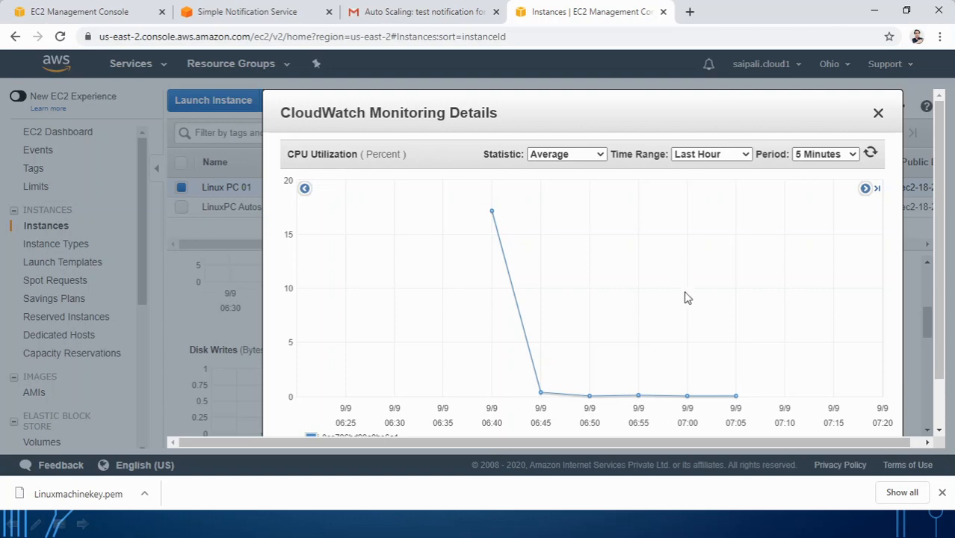
{"action": "left_click", "coordinate": [878, 113]}
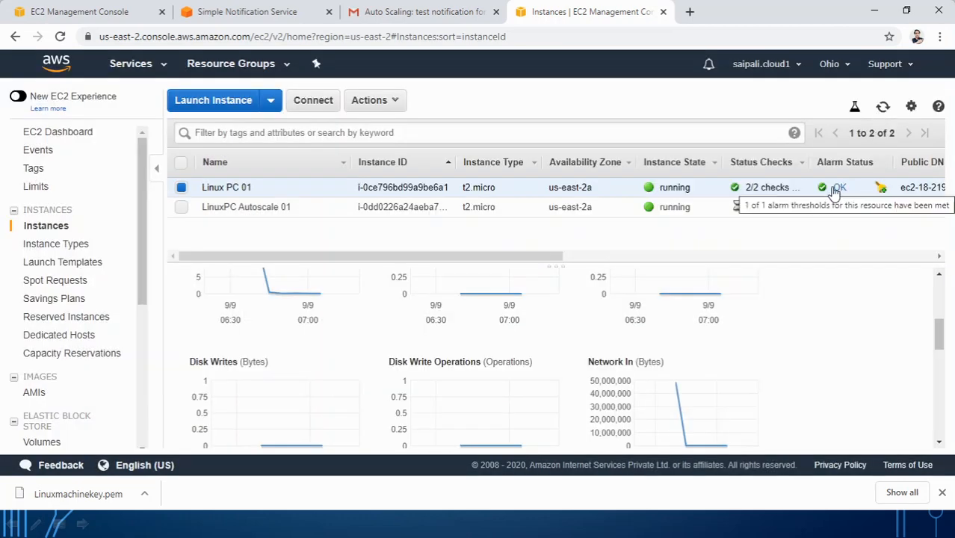
{"action": "left_click", "coordinate": [419, 12]}
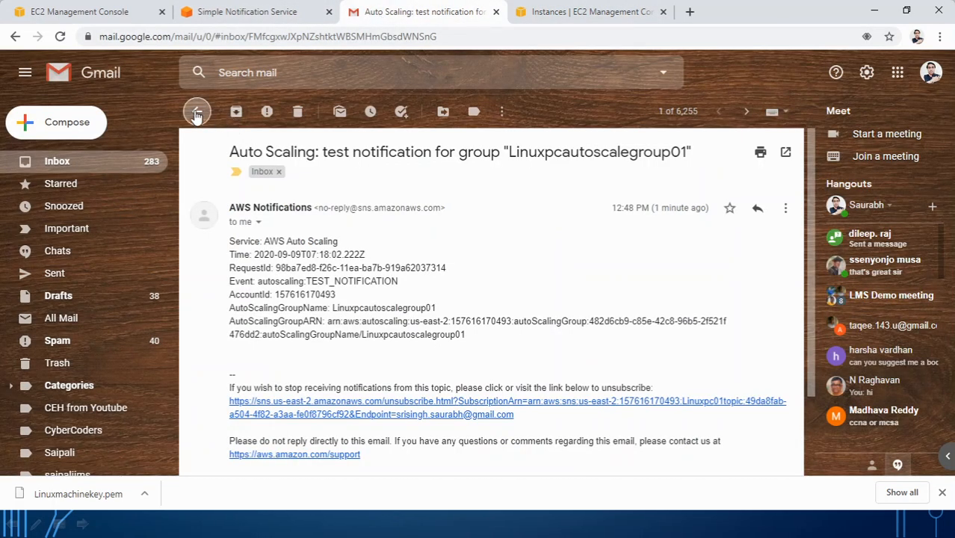
Step: Open the Auto Scaling launch email and highlight its AWS Auto Scaling and EC2_INSTANCE_LAUNCH lines
{"action": "left_click", "coordinate": [196, 114]}
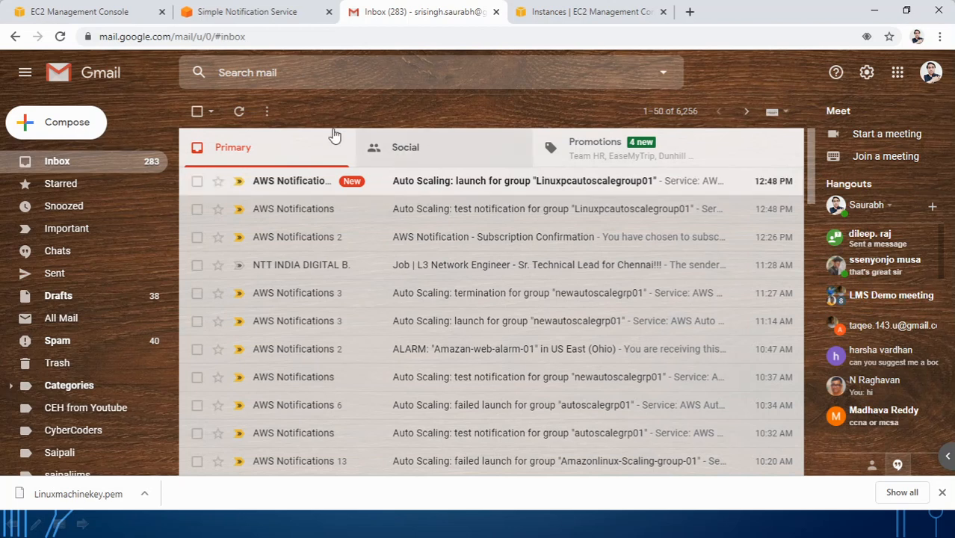
{"action": "left_click", "coordinate": [444, 189]}
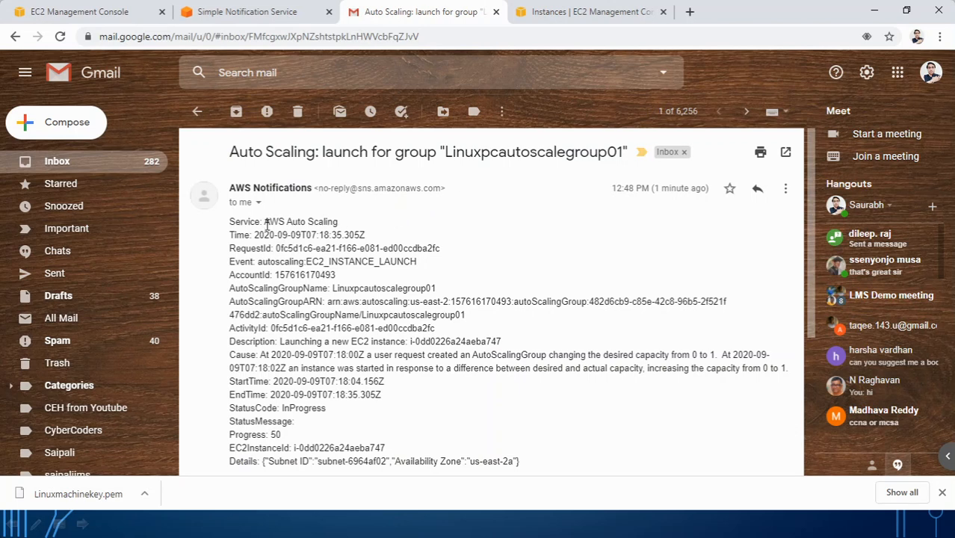
{"action": "left_click_drag", "start_coordinate": [263, 221], "coordinate": [337, 222]}
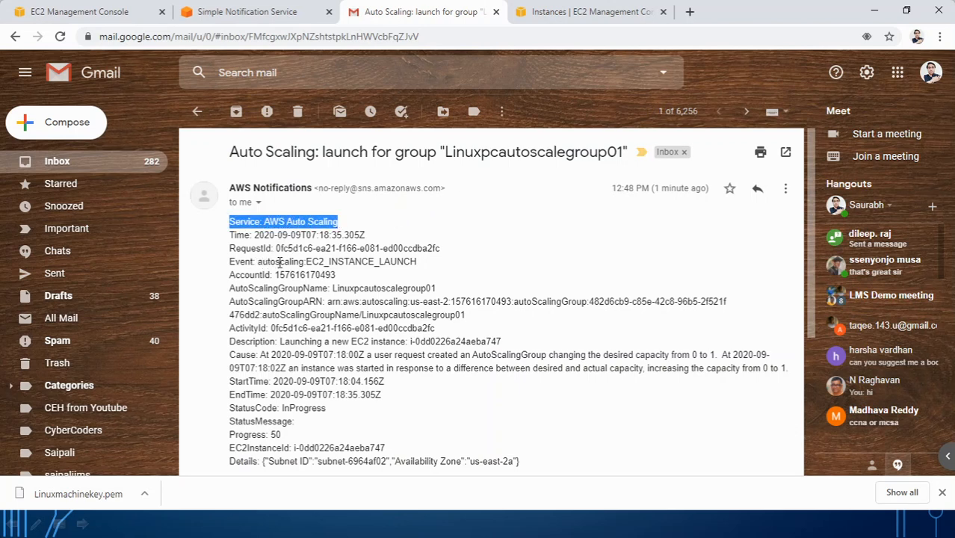
{"action": "left_click_drag", "start_coordinate": [306, 262], "coordinate": [420, 266]}
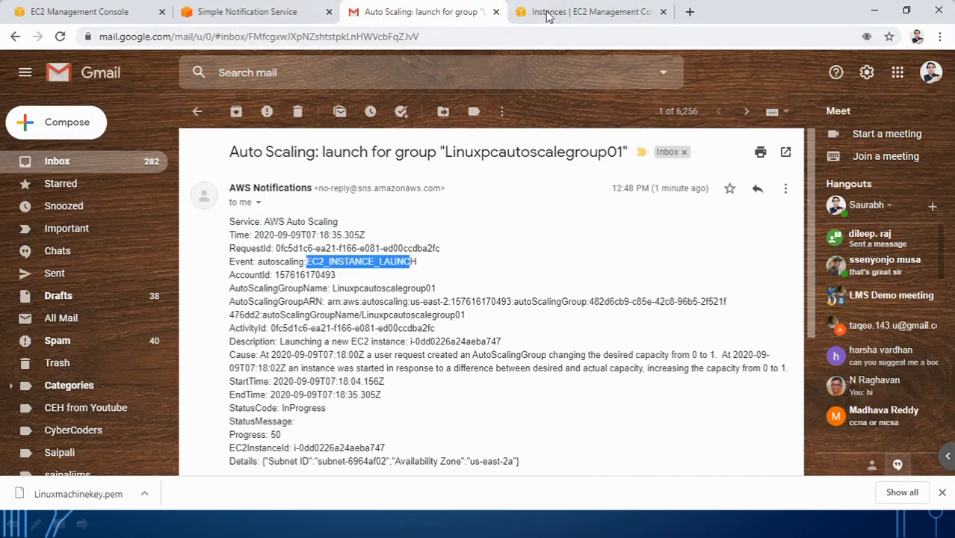
{"action": "left_click", "coordinate": [564, 21]}
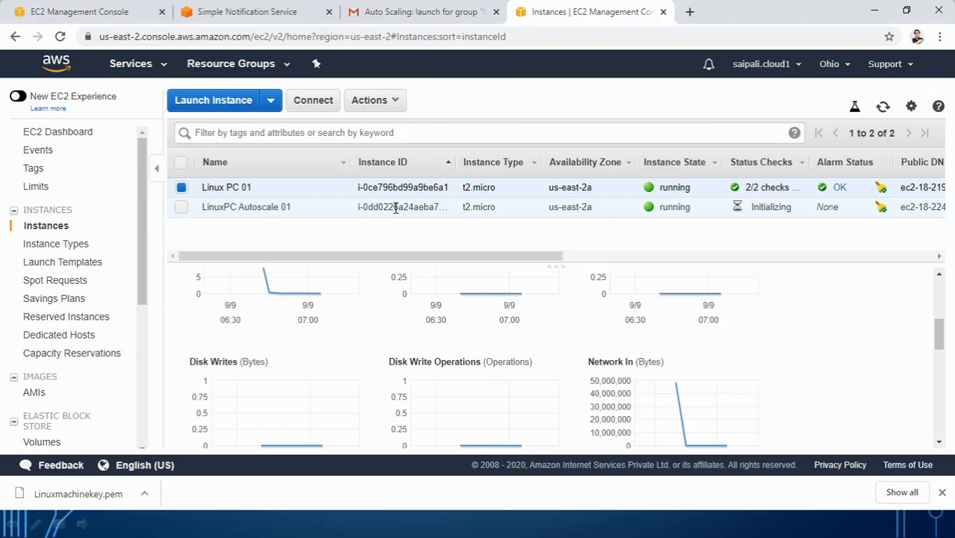
Step: Reload the Gmail inbox for new notifications, then refresh the EC2 instances list
{"action": "scroll", "coordinate": [93, 367], "scroll_direction": "down", "scroll_amount": 4}
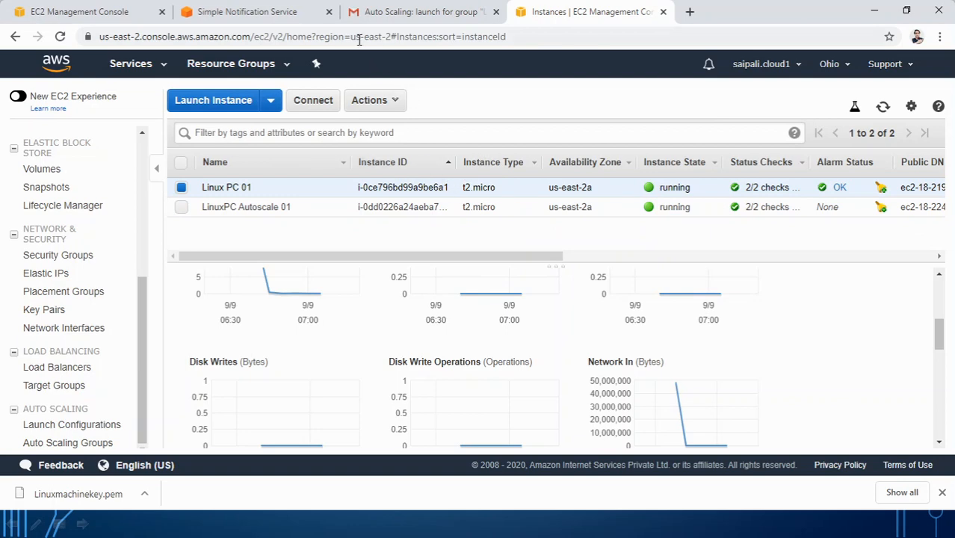
{"action": "left_click", "coordinate": [400, 11]}
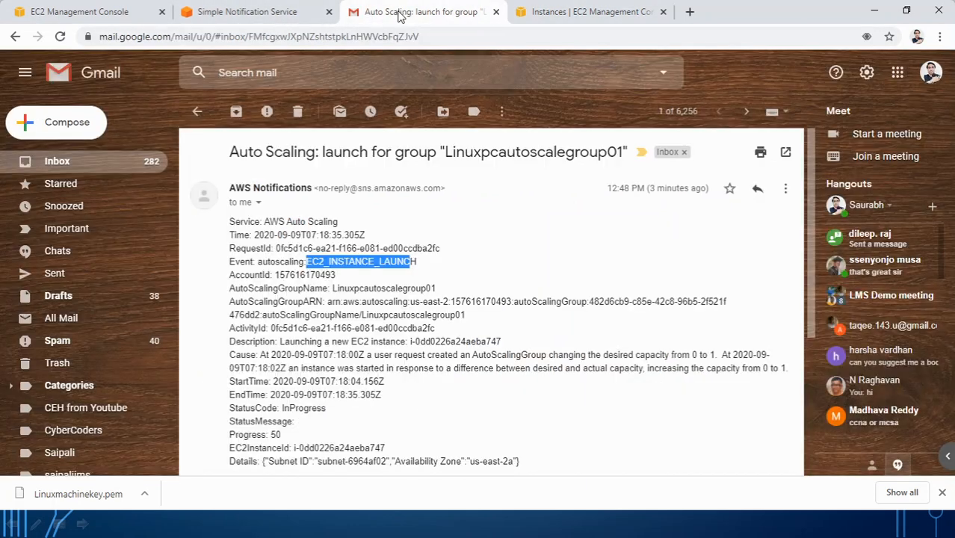
{"action": "left_click", "coordinate": [198, 113]}
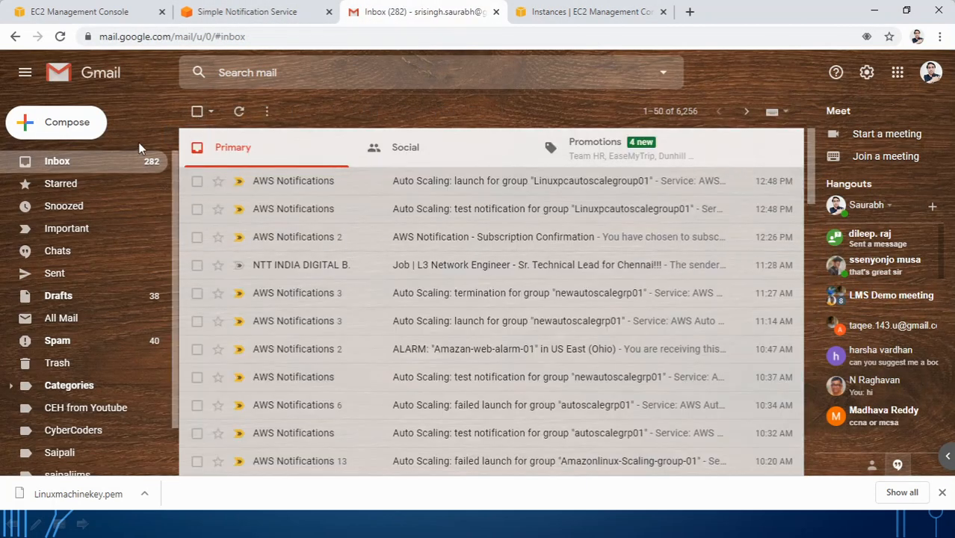
{"action": "left_click", "coordinate": [61, 37]}
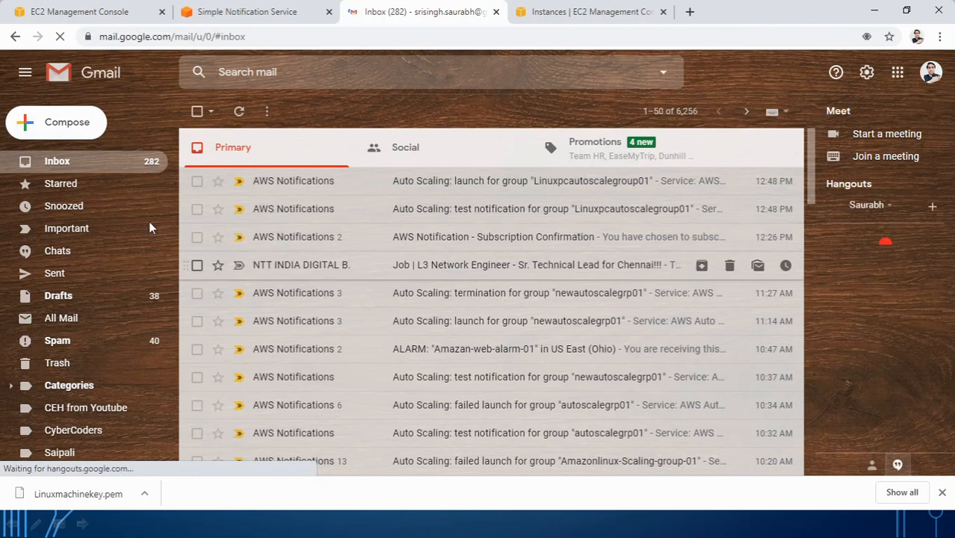
{"action": "left_click", "coordinate": [588, 19]}
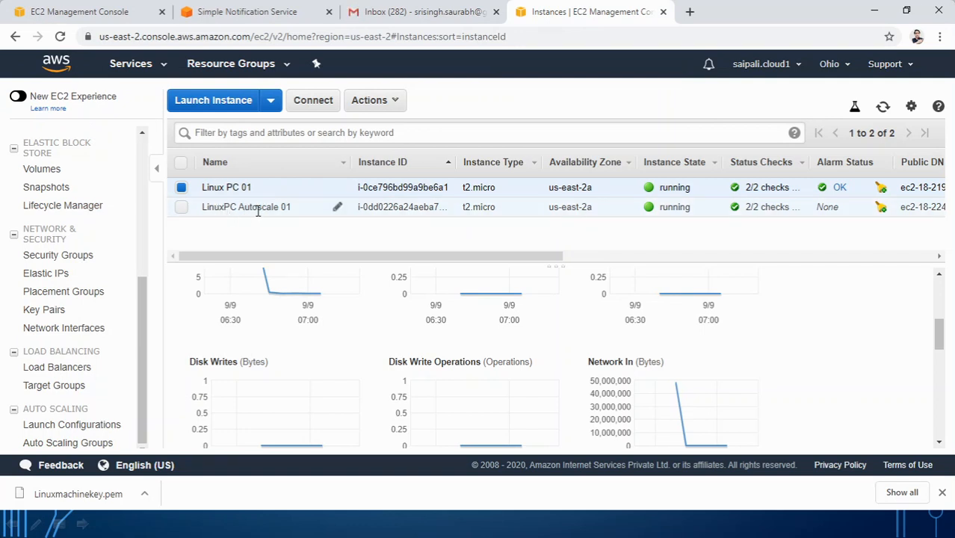
{"action": "left_click", "coordinate": [59, 36]}
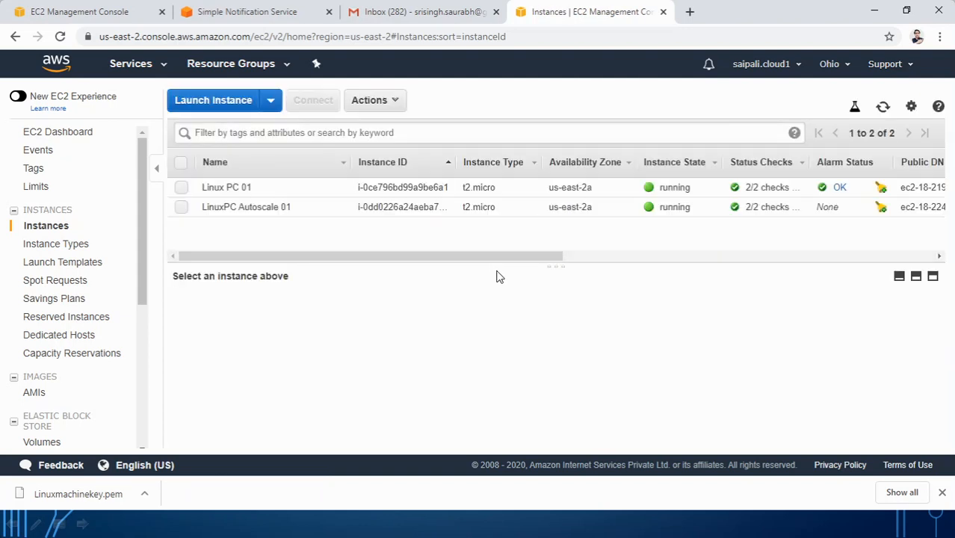
Step: Inspect Linux PC 01's enlarged CPU Utilization chart on the Monitoring tab
{"action": "left_click", "coordinate": [222, 187]}
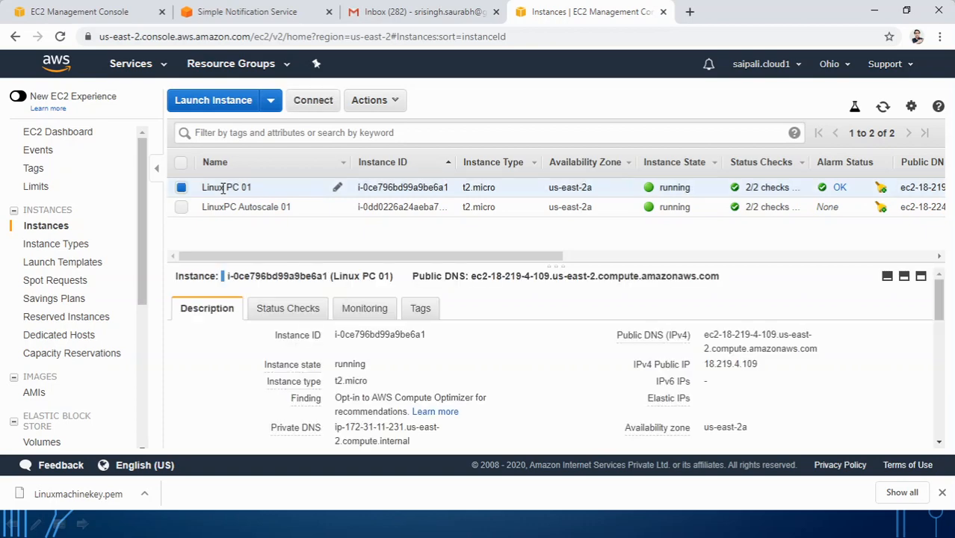
{"action": "left_click", "coordinate": [364, 310]}
{"action": "scroll", "coordinate": [452, 328], "scroll_direction": "down", "scroll_amount": 5}
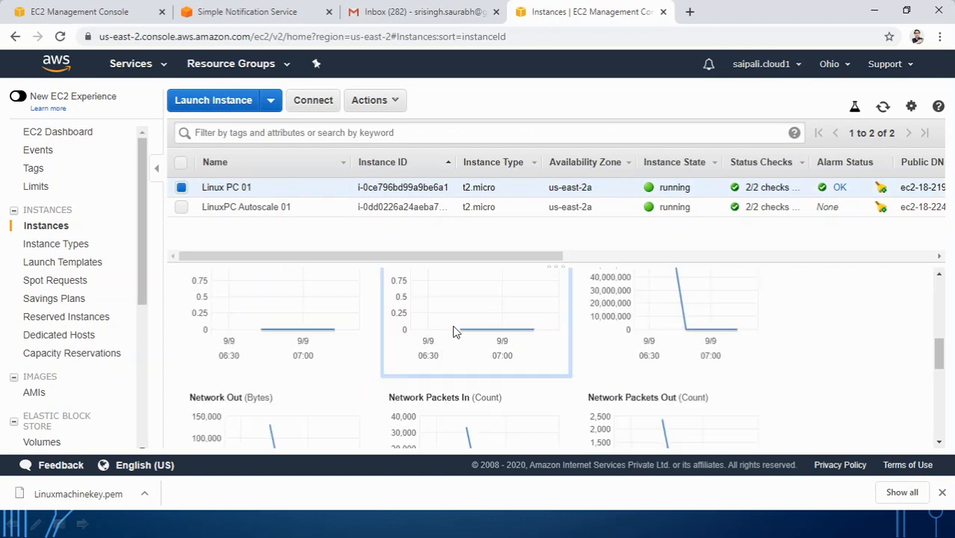
{"action": "scroll", "coordinate": [448, 337], "scroll_direction": "up", "scroll_amount": 5}
{"action": "left_click", "coordinate": [320, 372]}
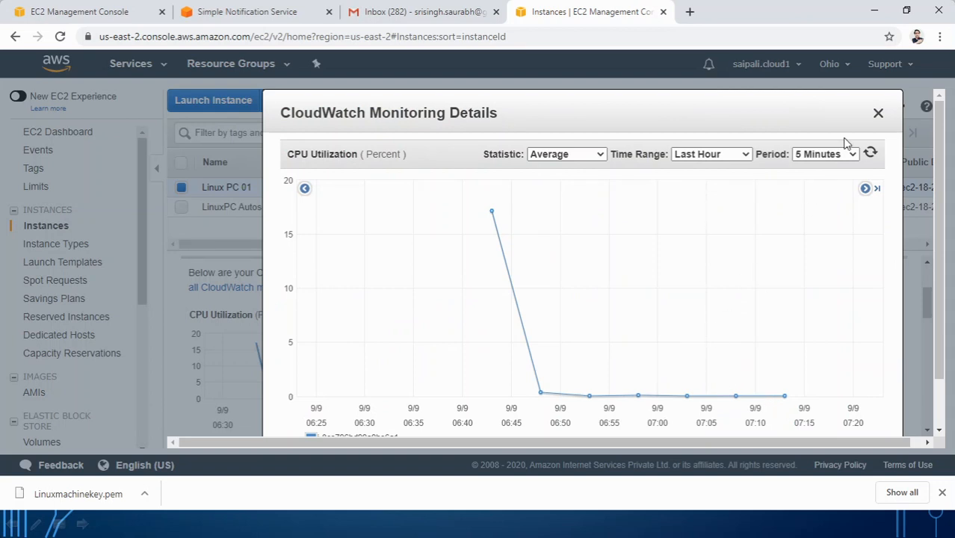
{"action": "left_click", "coordinate": [879, 114]}
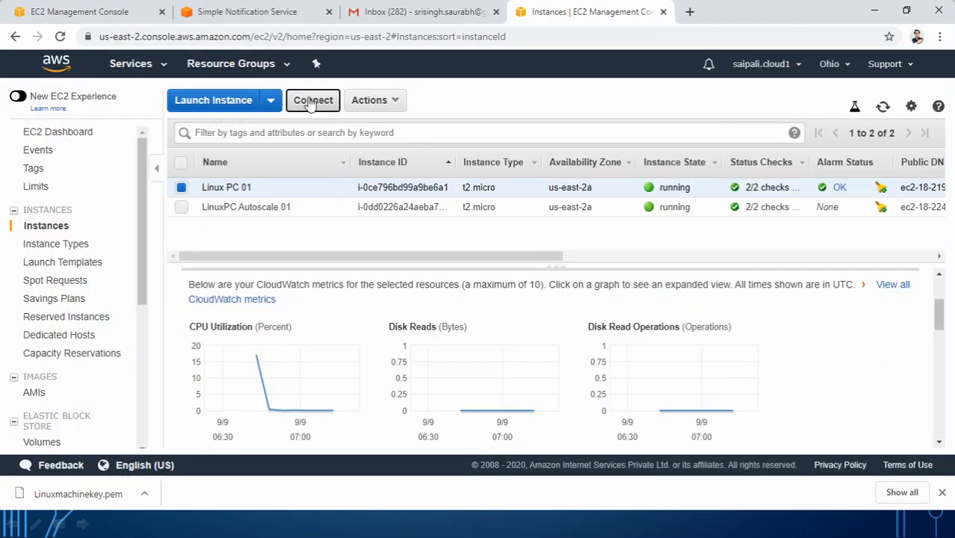
Step: Open an EC2 Instance Connect browser SSH session to Linux PC 01
{"action": "left_click", "coordinate": [313, 100]}
{"action": "left_click", "coordinate": [445, 174]}
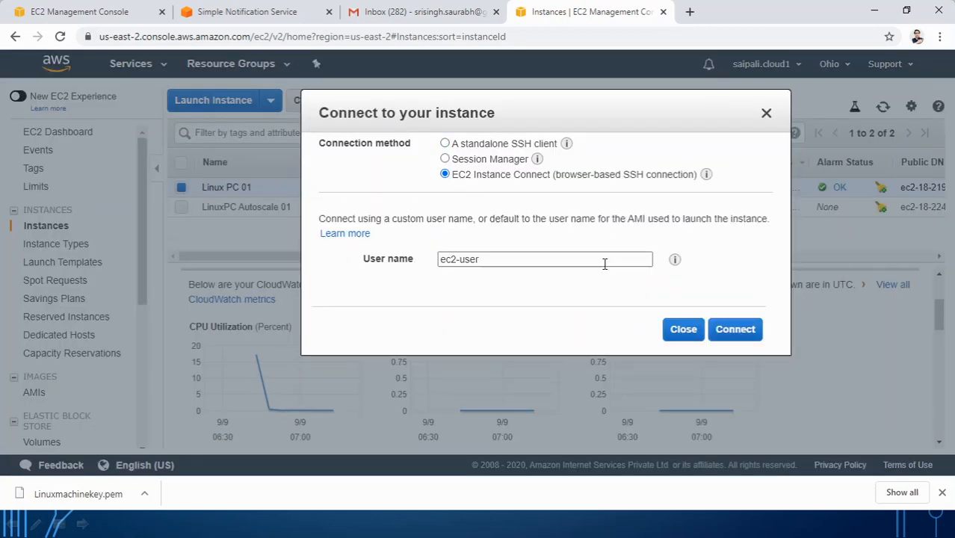
{"action": "left_click", "coordinate": [735, 329]}
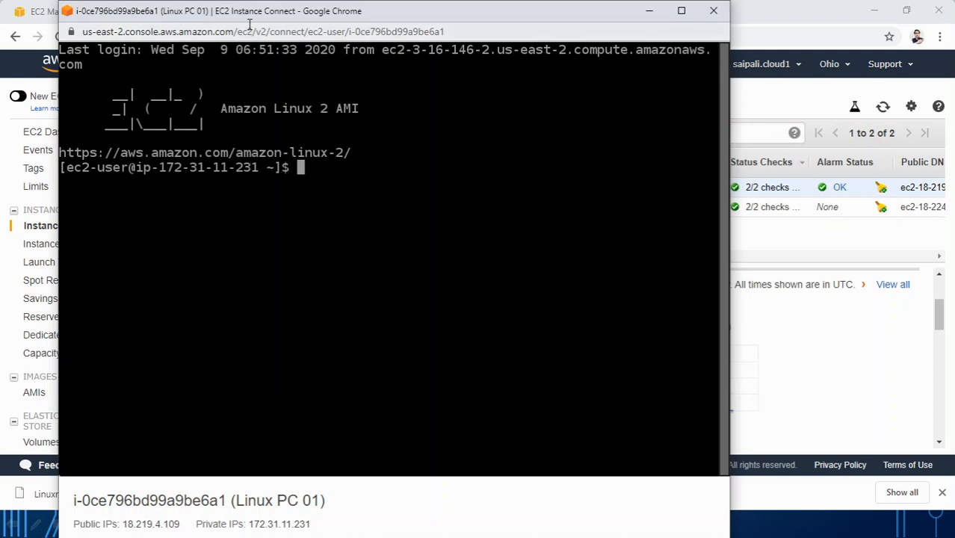
Step: Resize and reposition the terminal window, then switch to root with 'sudo su'
{"action": "left_click_drag", "start_coordinate": [249, 16], "coordinate": [302, 20]}
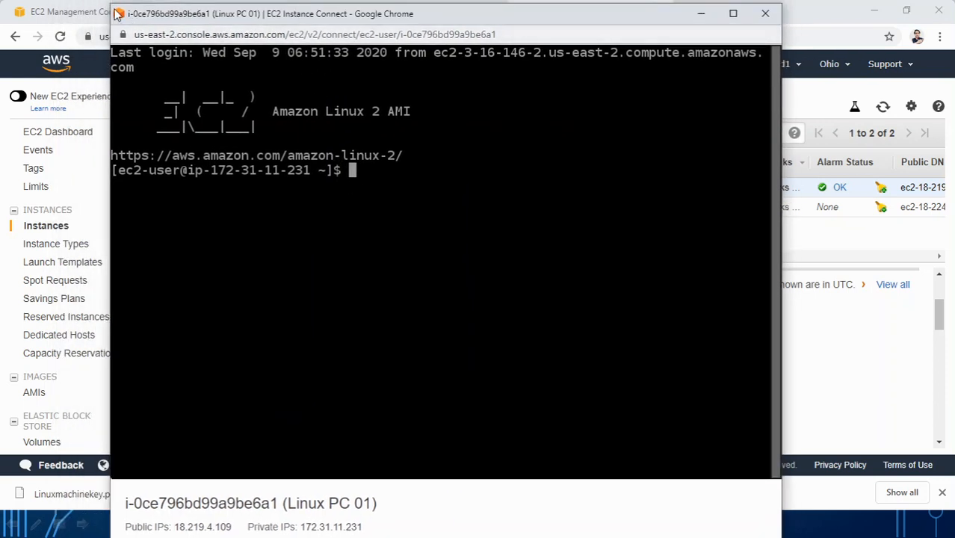
{"action": "left_click_drag", "start_coordinate": [111, 4], "coordinate": [157, 61]}
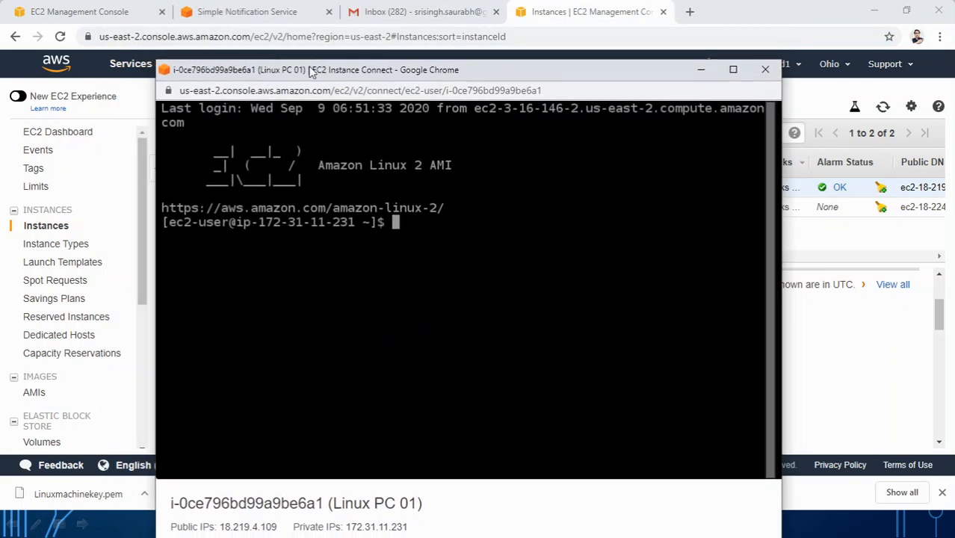
{"action": "left_click_drag", "start_coordinate": [334, 78], "coordinate": [370, 33]}
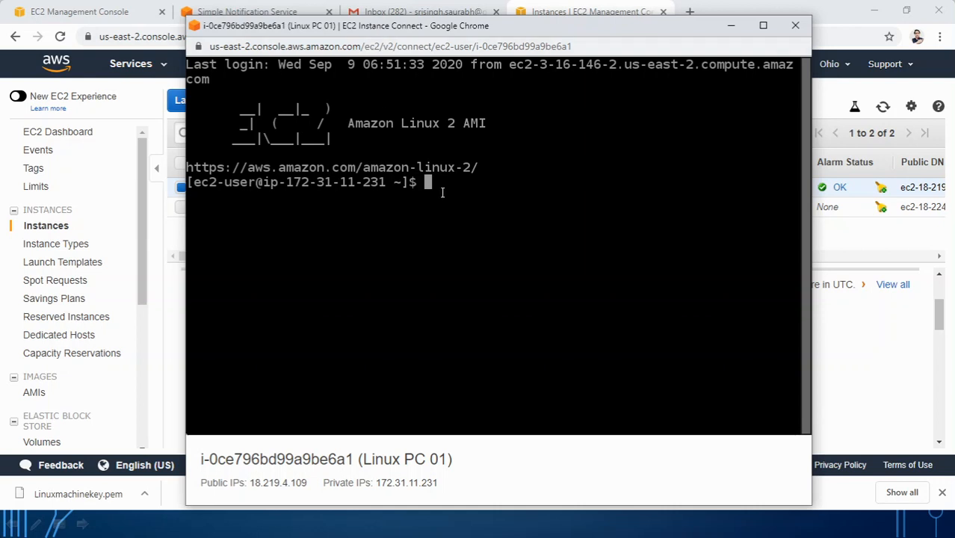
{"action": "type", "text": "sudo"}
{"action": "type", "text": "su"}
{"action": "key", "text": "Return"}
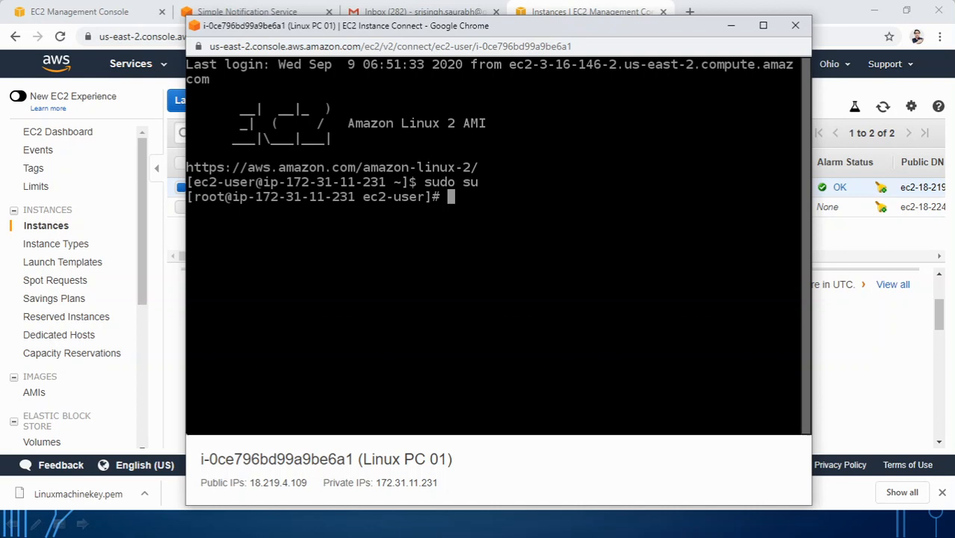
Step: Start five background 'yes > /dev/null &' CPU-load jobs and minimise the terminal
{"action": "type", "text": "yes > /dev/null "}
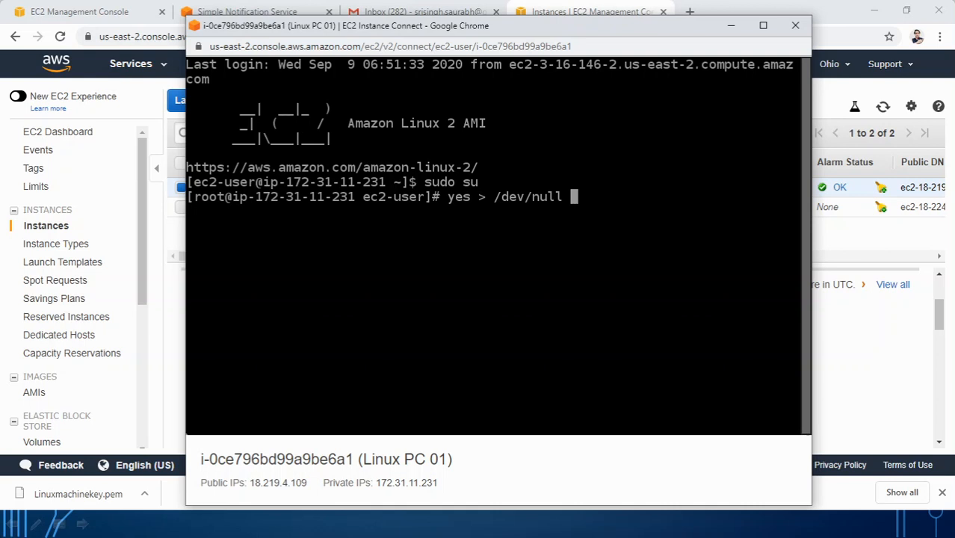
{"action": "type", "text": "&"}
{"action": "key", "text": "Return"}
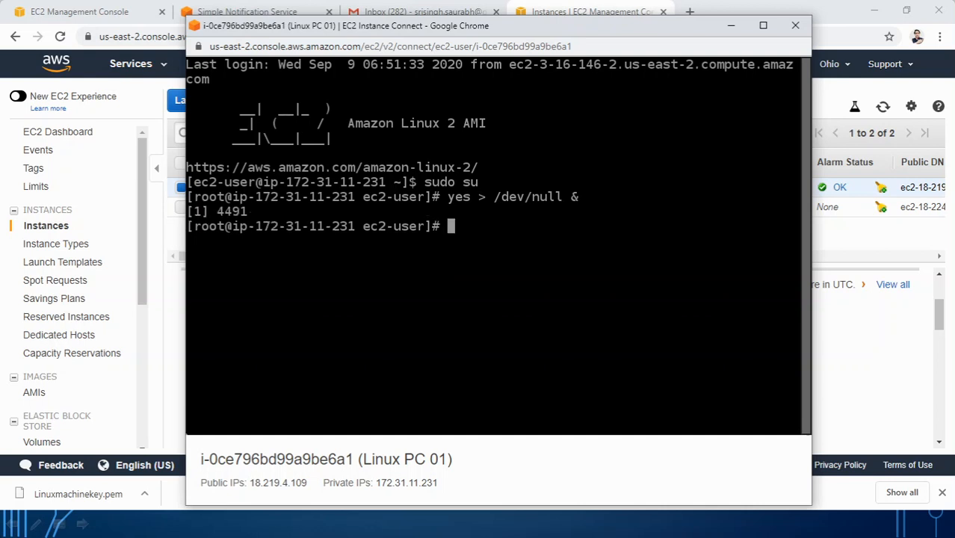
{"action": "key", "text": "Up"}
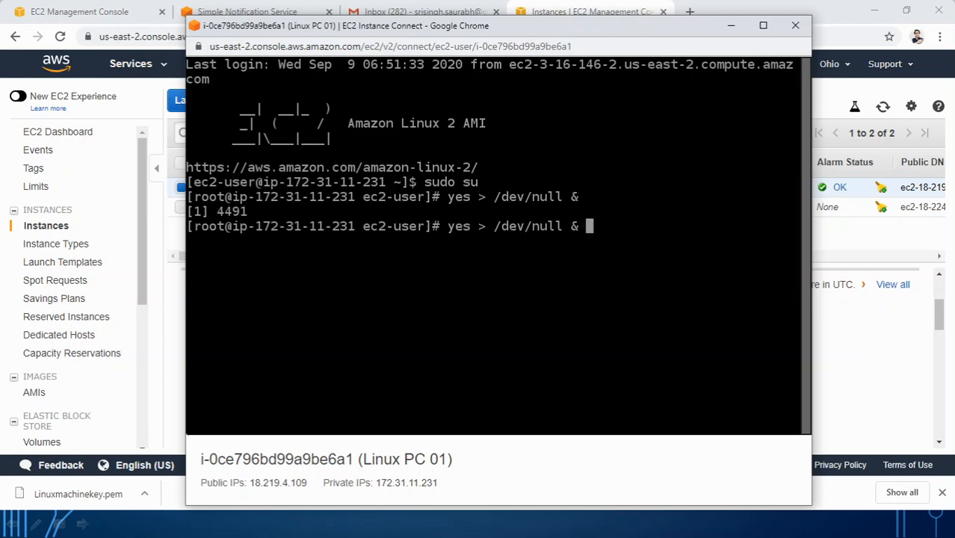
{"action": "key", "text": "Return"}
{"action": "key", "text": "Up"}
{"action": "key", "text": "Return"}
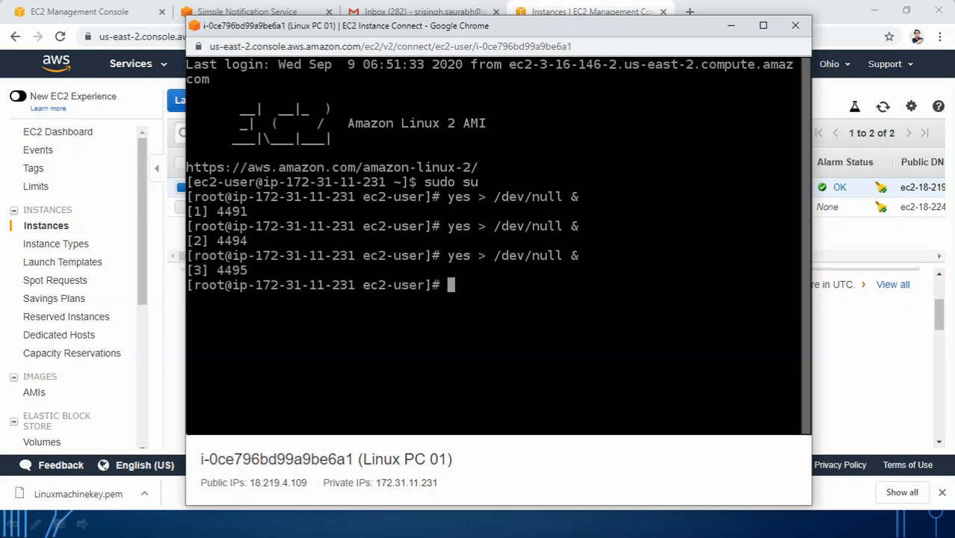
{"action": "key", "text": "Up"}
{"action": "key", "text": "Return"}
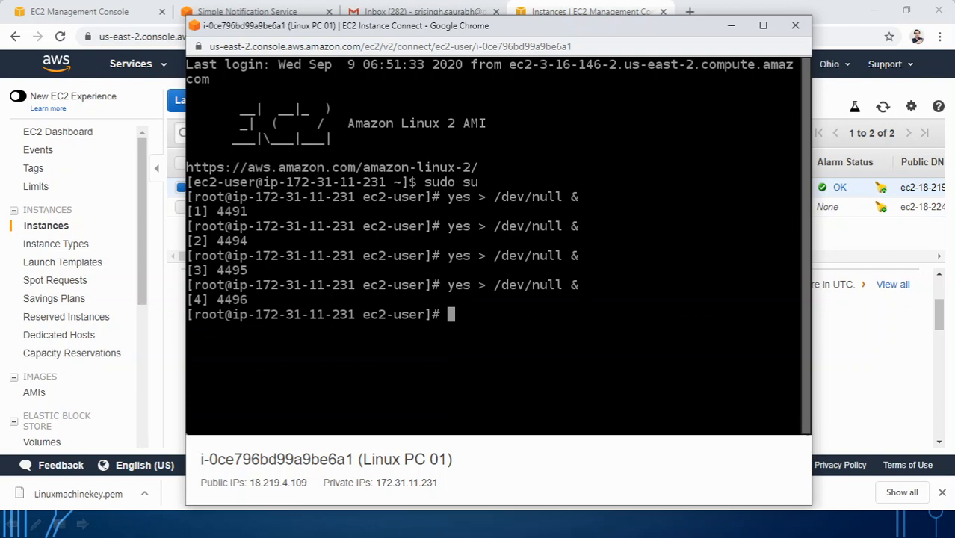
{"action": "key", "text": "Up"}
{"action": "key", "text": "Return"}
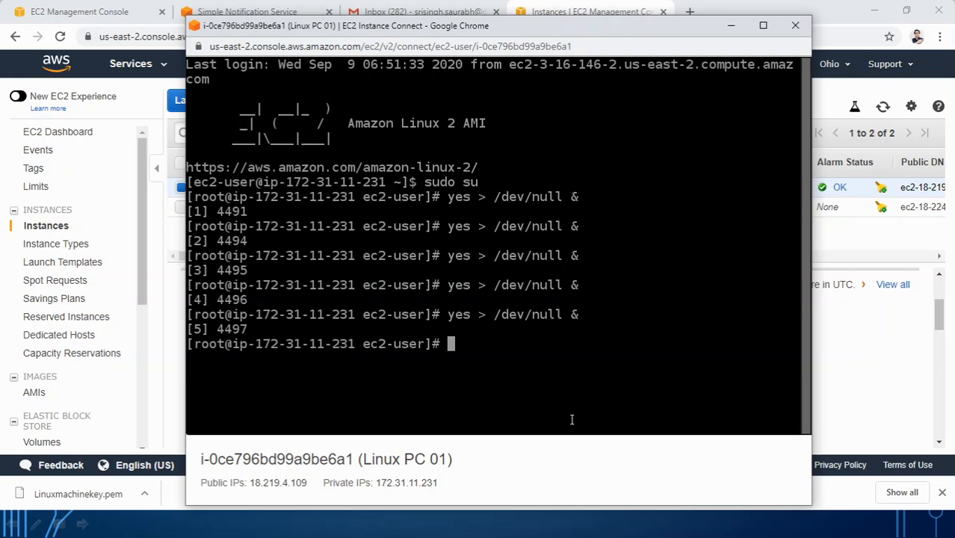
{"action": "left_click", "coordinate": [730, 25]}
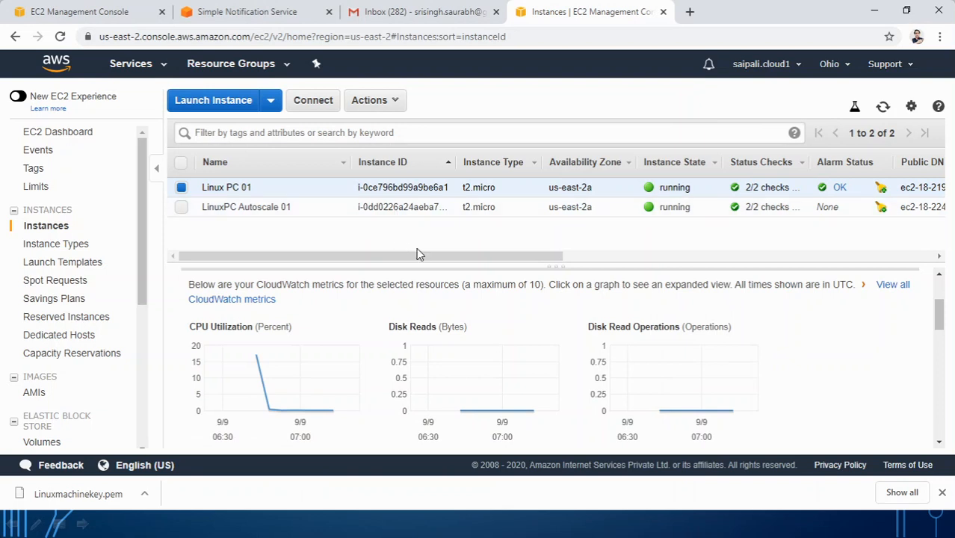
Step: Refresh the instances list and view Linux PC 01's expanded CPU Utilization graph
{"action": "left_click", "coordinate": [58, 37]}
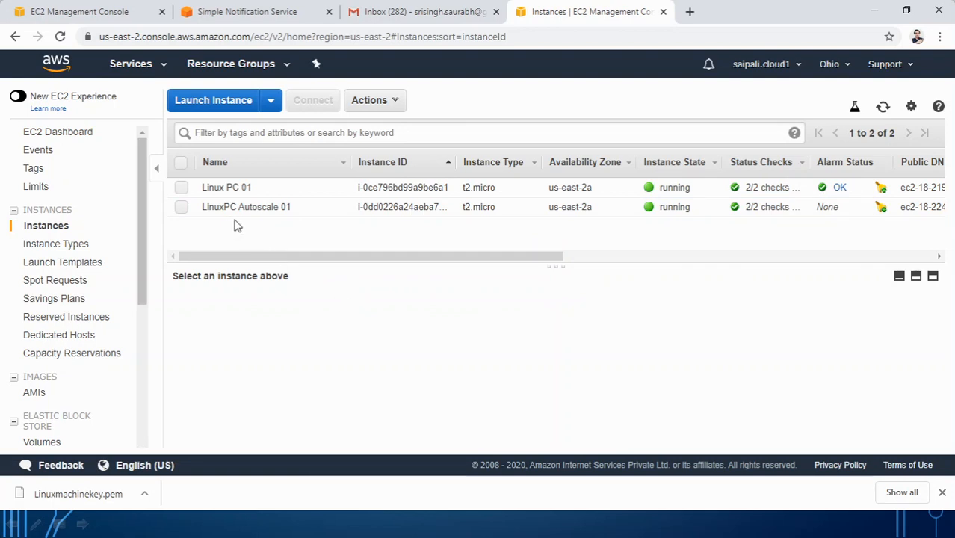
{"action": "left_click", "coordinate": [181, 188]}
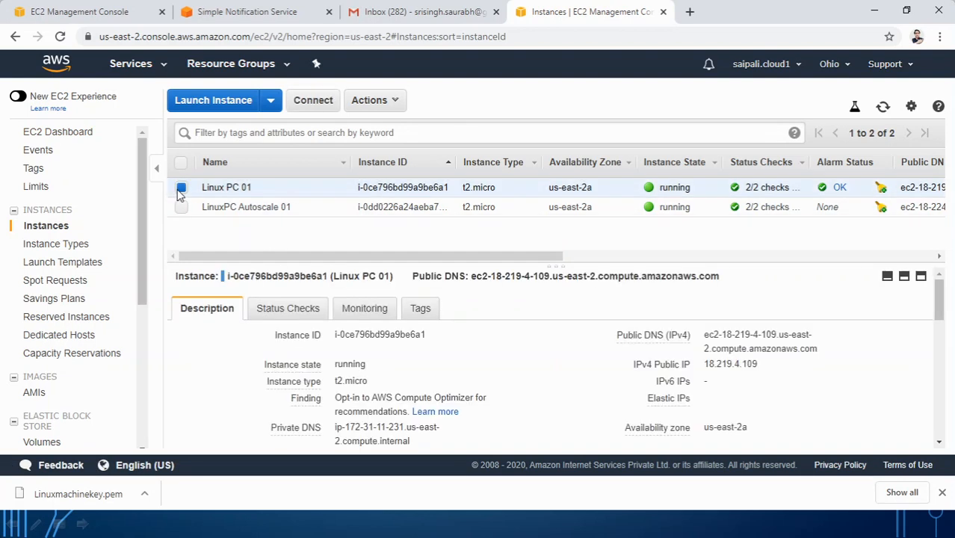
{"action": "left_click", "coordinate": [363, 308]}
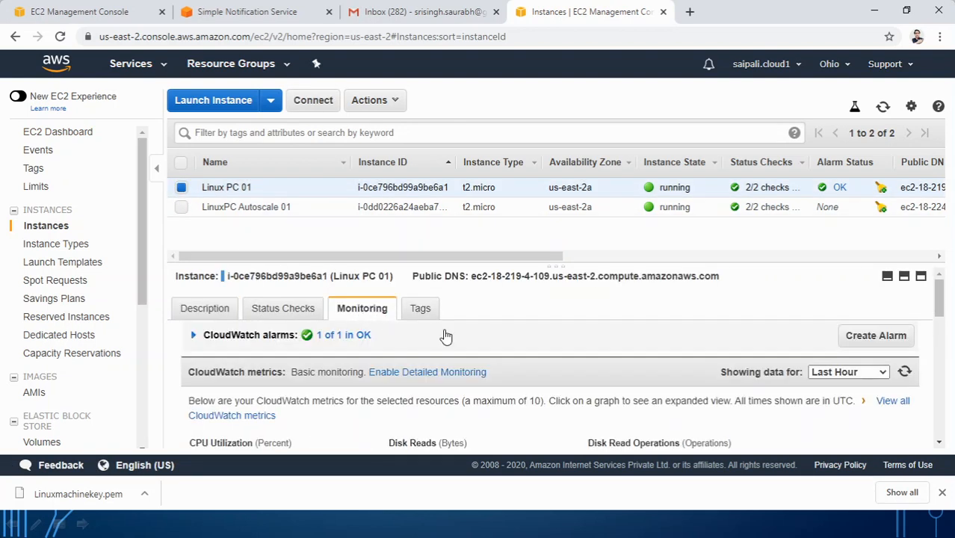
{"action": "scroll", "coordinate": [414, 344], "scroll_direction": "down", "scroll_amount": 3}
{"action": "left_click", "coordinate": [321, 384]}
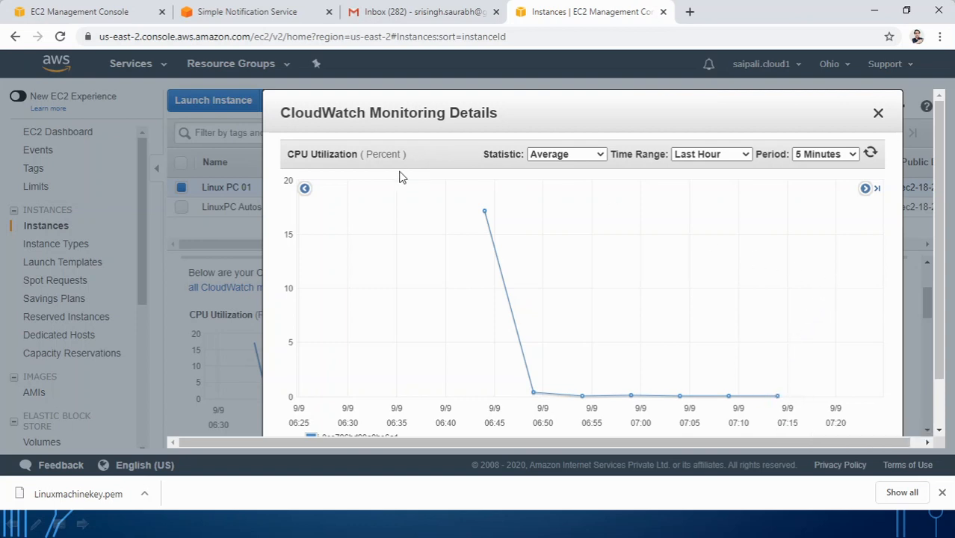
{"action": "left_click", "coordinate": [404, 14]}
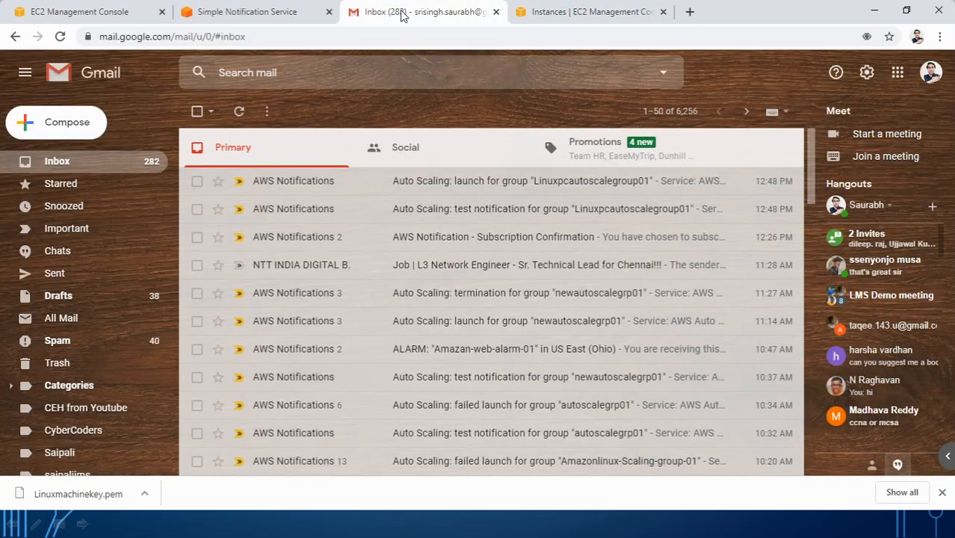
Step: Reload the Gmail inbox twice to look for new AWS notification emails
{"action": "left_click", "coordinate": [60, 35]}
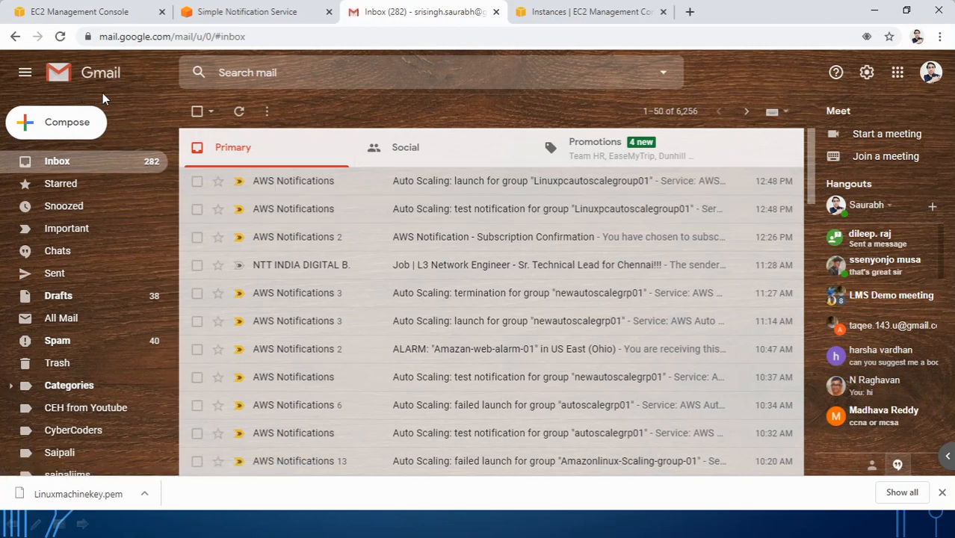
{"action": "left_click", "coordinate": [60, 36]}
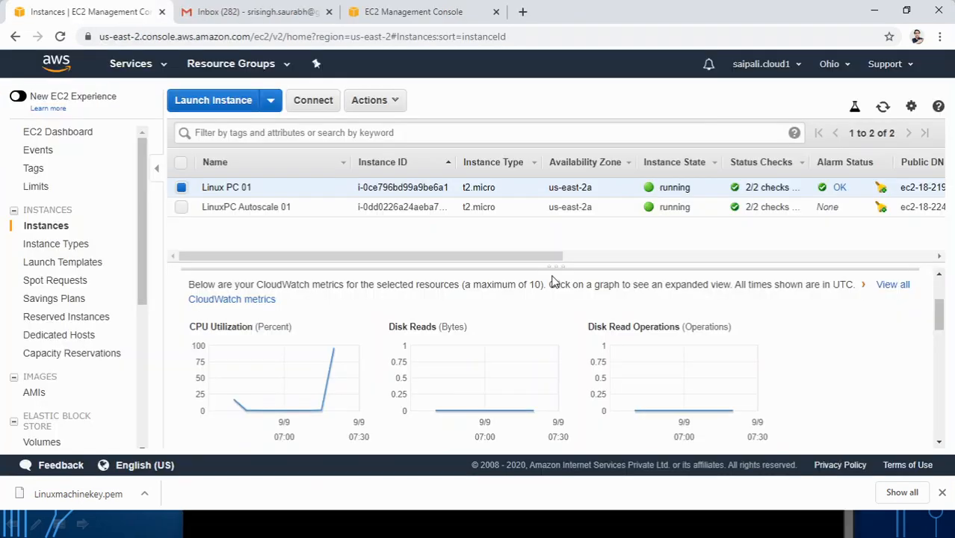
Step: Expand and refresh Linux PC 01's CPU Utilization chart to see it spiking toward 100%
{"action": "left_click", "coordinate": [305, 387]}
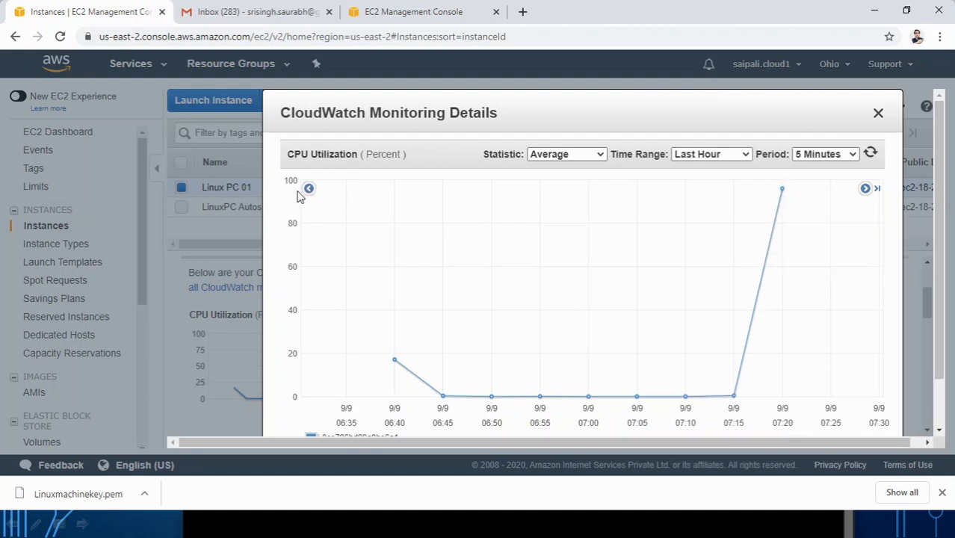
{"action": "mouse_move", "coordinate": [778, 194]}
{"action": "left_click", "coordinate": [870, 154]}
{"action": "left_click_drag", "start_coordinate": [765, 122], "coordinate": [588, 93]}
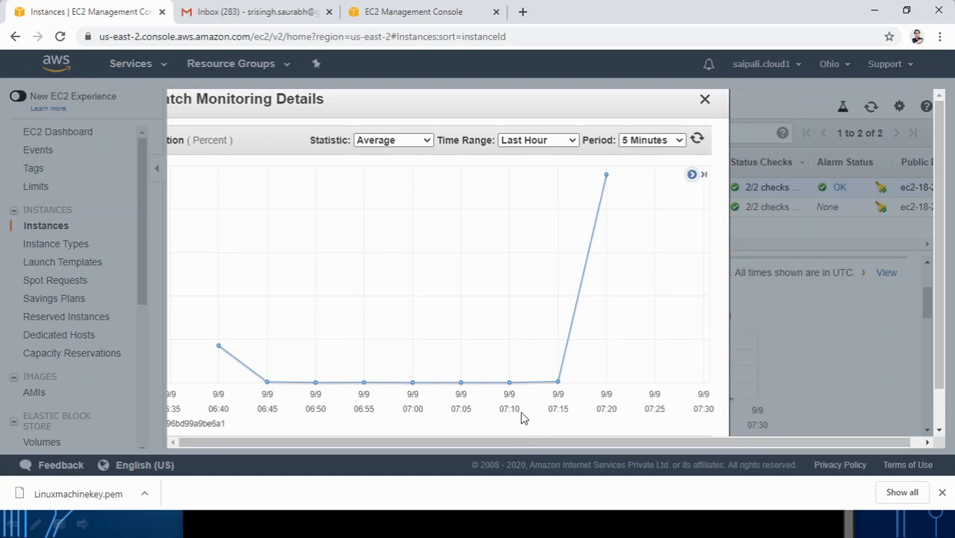
{"action": "left_click_drag", "start_coordinate": [513, 114], "coordinate": [587, 117]}
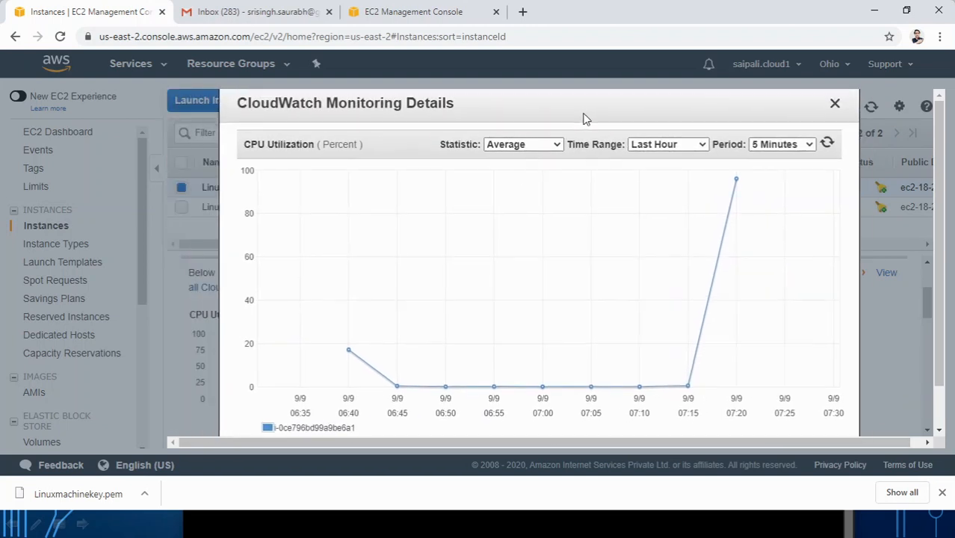
{"action": "left_click", "coordinate": [824, 104]}
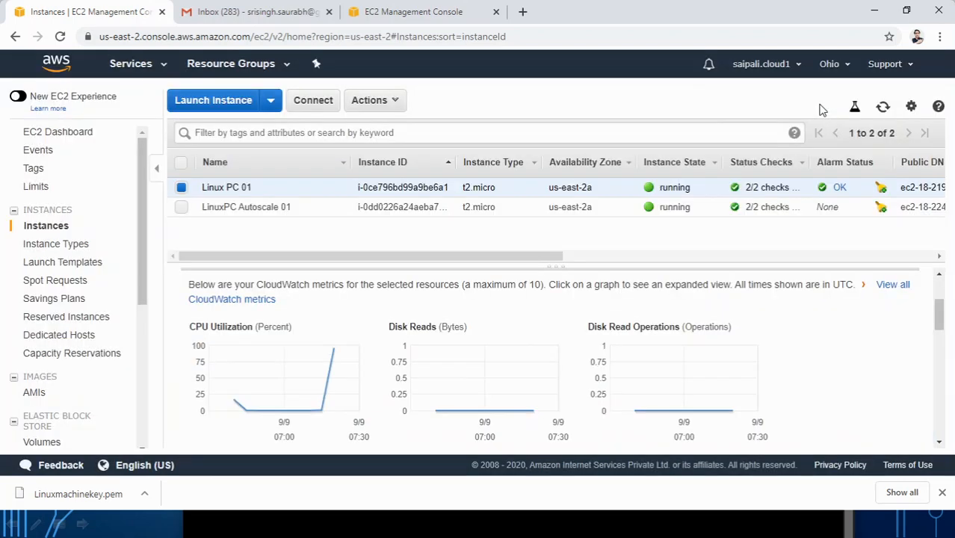
Step: Reload the instances page to confirm Linux PC 01's alarm status shows ALARM
{"action": "left_click", "coordinate": [61, 38]}
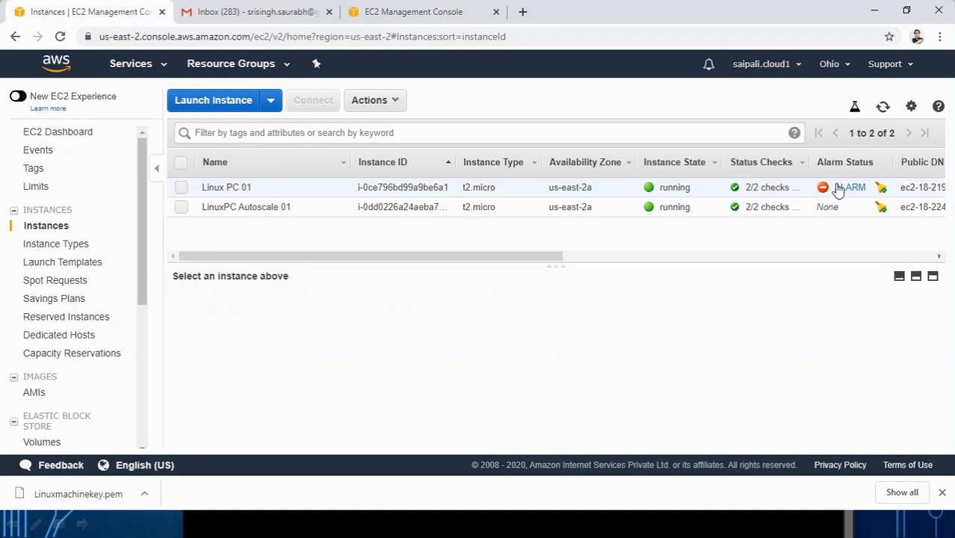
{"action": "mouse_move", "coordinate": [852, 195]}
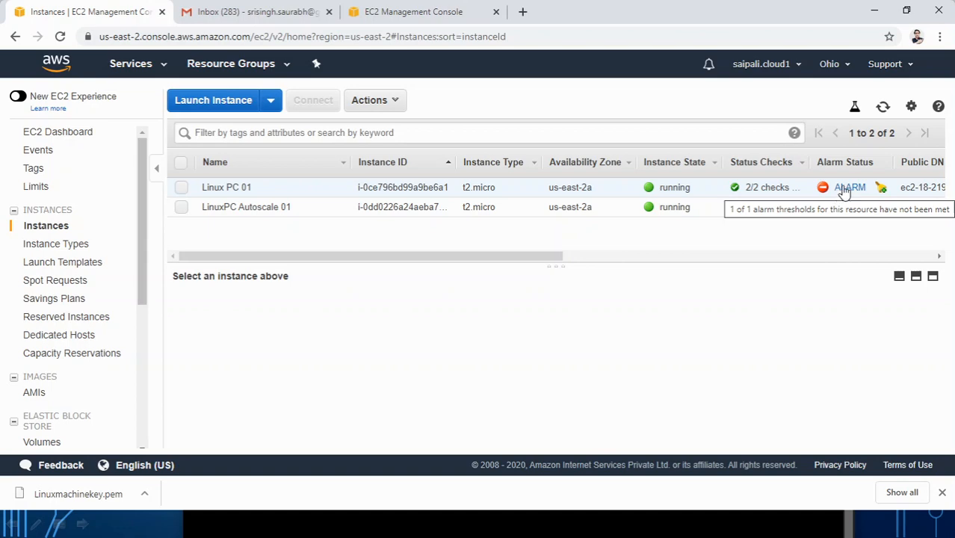
{"action": "left_click", "coordinate": [254, 9]}
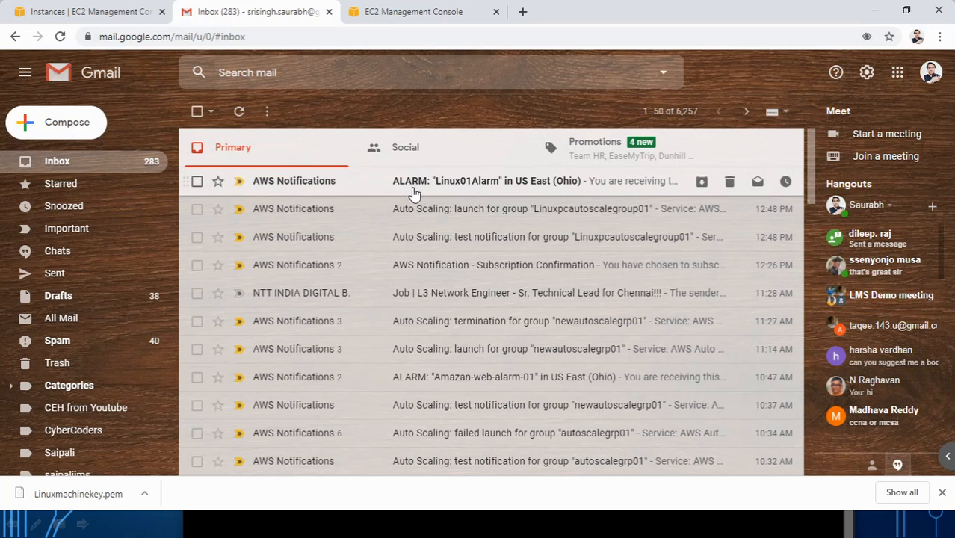
Step: Read the Linux01Alarm email reporting CPUUtilization above threshold 10, then return to EC2 instances
{"action": "left_click", "coordinate": [450, 187]}
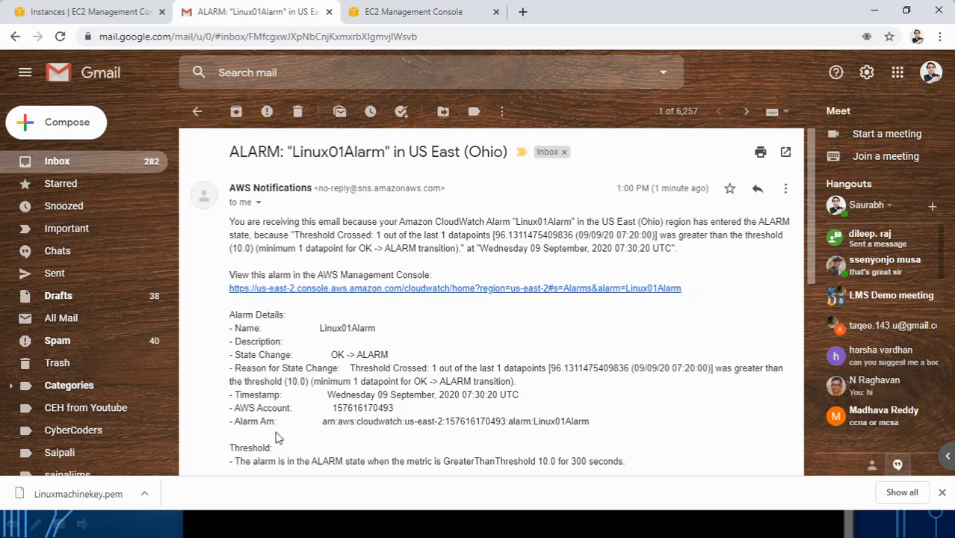
{"action": "scroll", "coordinate": [309, 427], "scroll_direction": "down", "scroll_amount": 3}
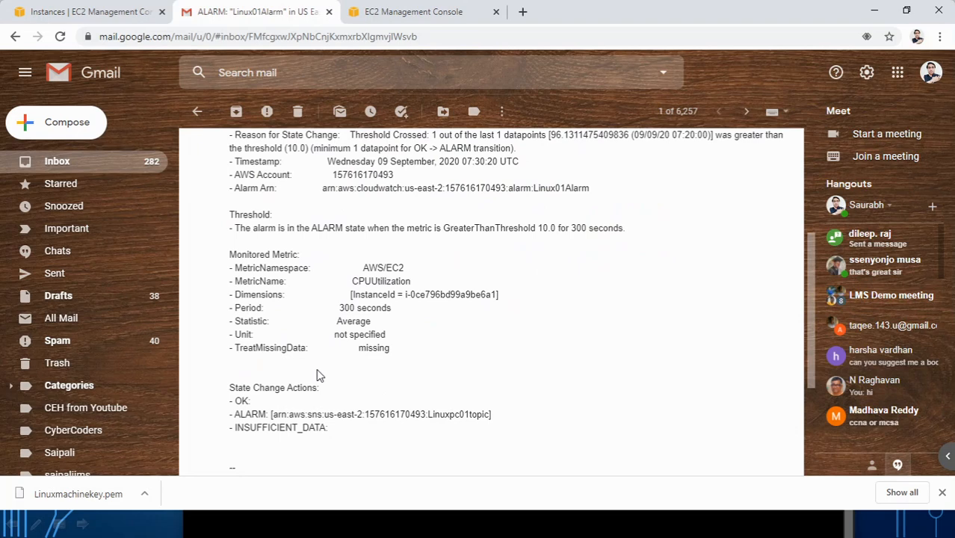
{"action": "scroll", "coordinate": [321, 378], "scroll_direction": "up", "scroll_amount": 3}
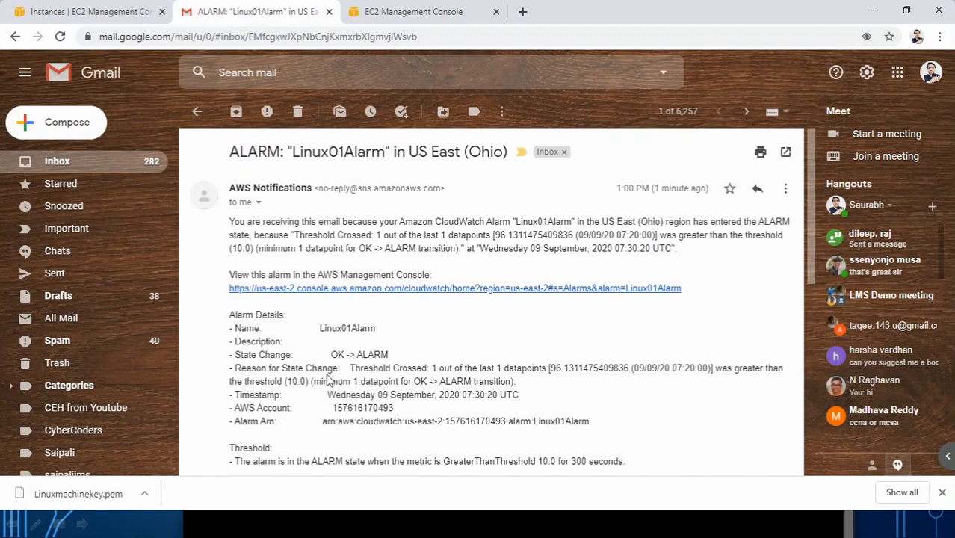
{"action": "left_click", "coordinate": [198, 112]}
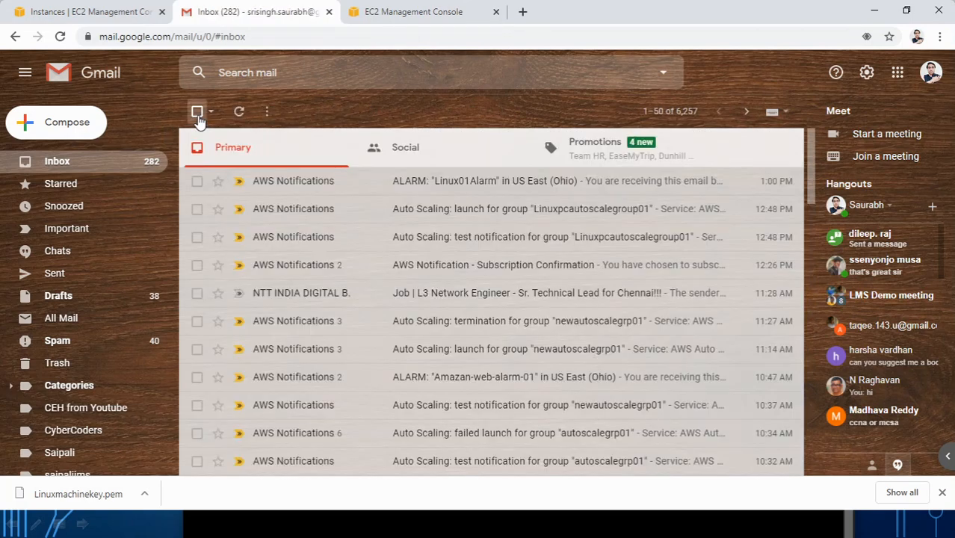
{"action": "left_click", "coordinate": [107, 9]}
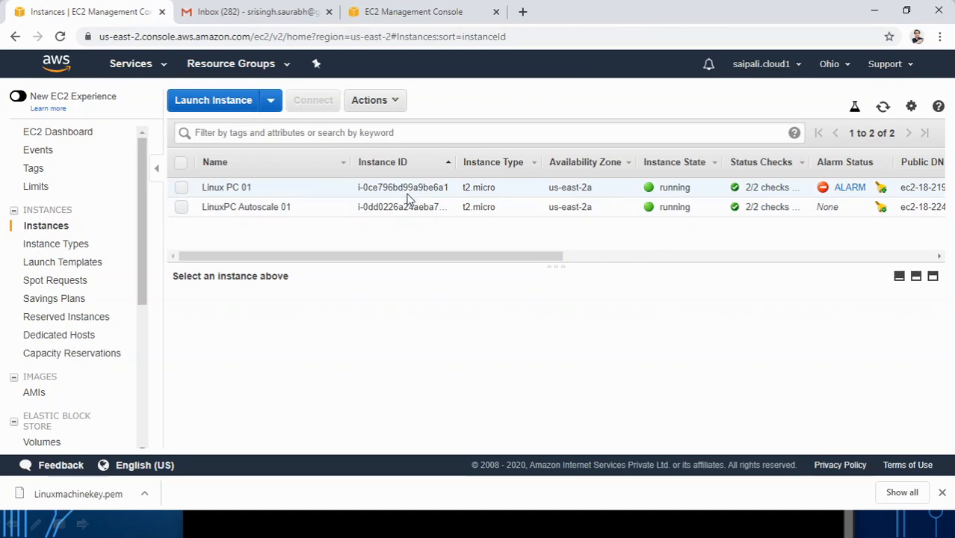
Step: View Linux PC 01's CPU Utilization chart under Monitoring, then reload the instance list with F5
{"action": "left_click", "coordinate": [383, 188]}
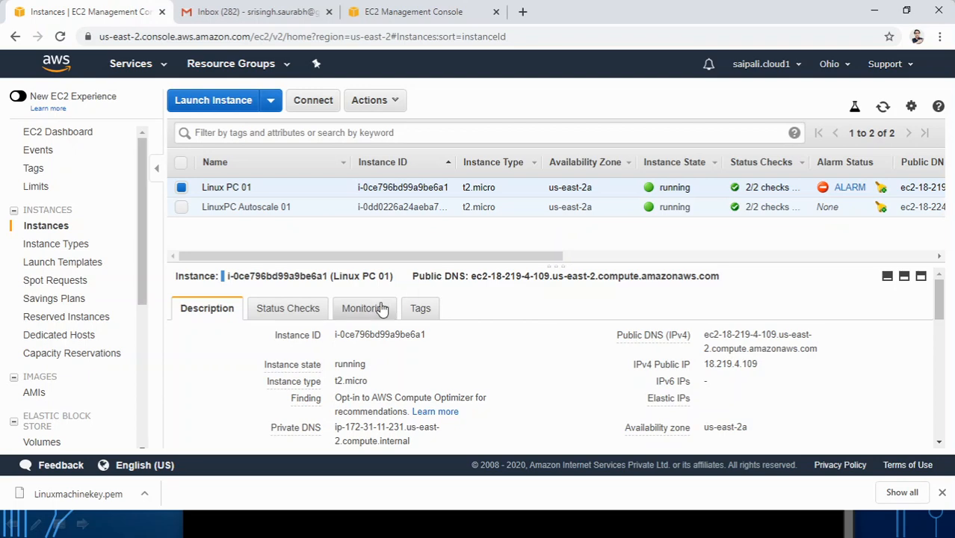
{"action": "left_click", "coordinate": [382, 307]}
{"action": "scroll", "coordinate": [526, 320], "scroll_direction": "down", "scroll_amount": 3}
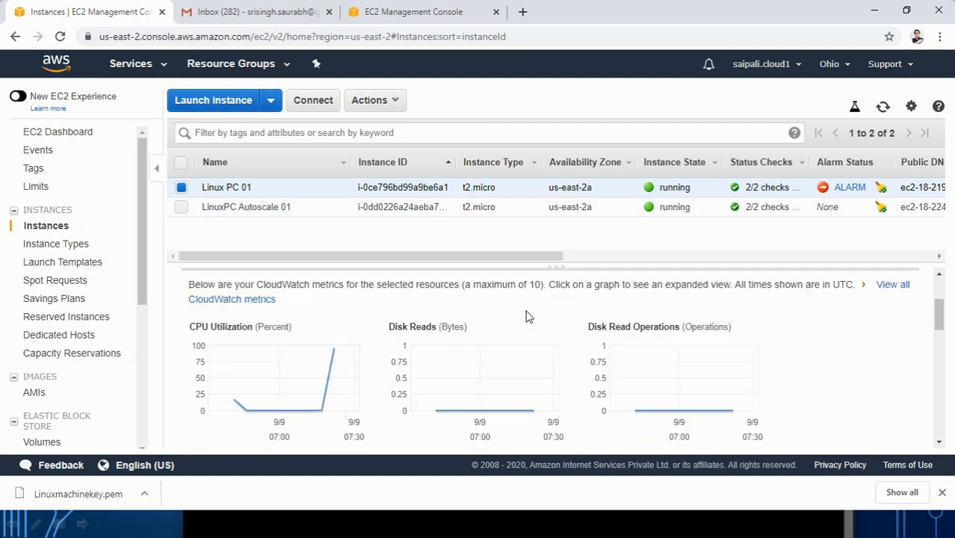
{"action": "scroll", "coordinate": [525, 317], "scroll_direction": "down", "scroll_amount": 2}
{"action": "left_click", "coordinate": [341, 283]}
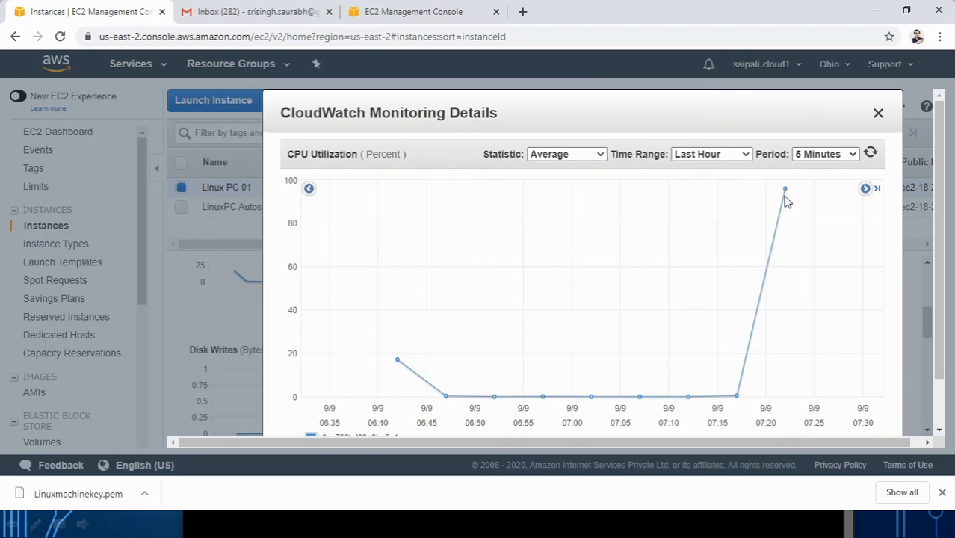
{"action": "left_click", "coordinate": [877, 114]}
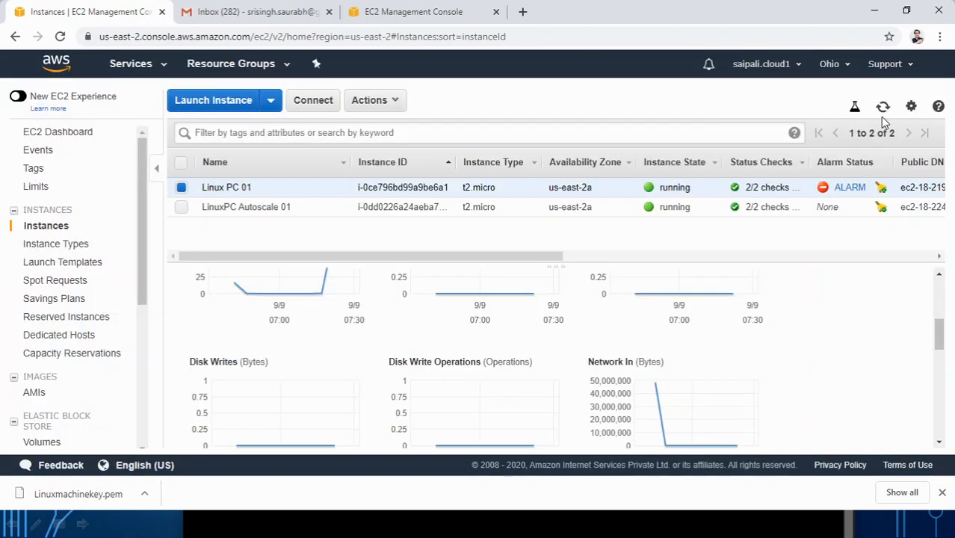
{"action": "key", "text": "F5"}
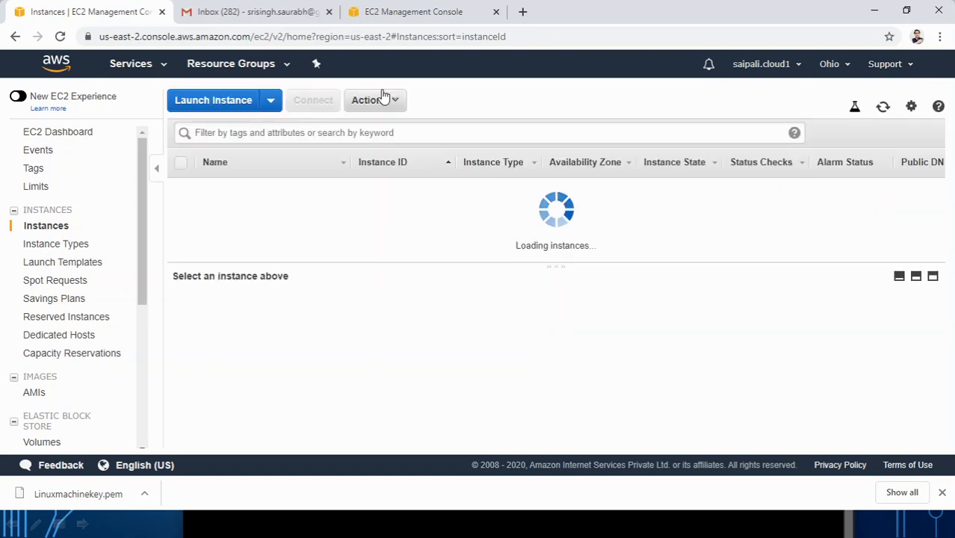
{"action": "left_click", "coordinate": [258, 16]}
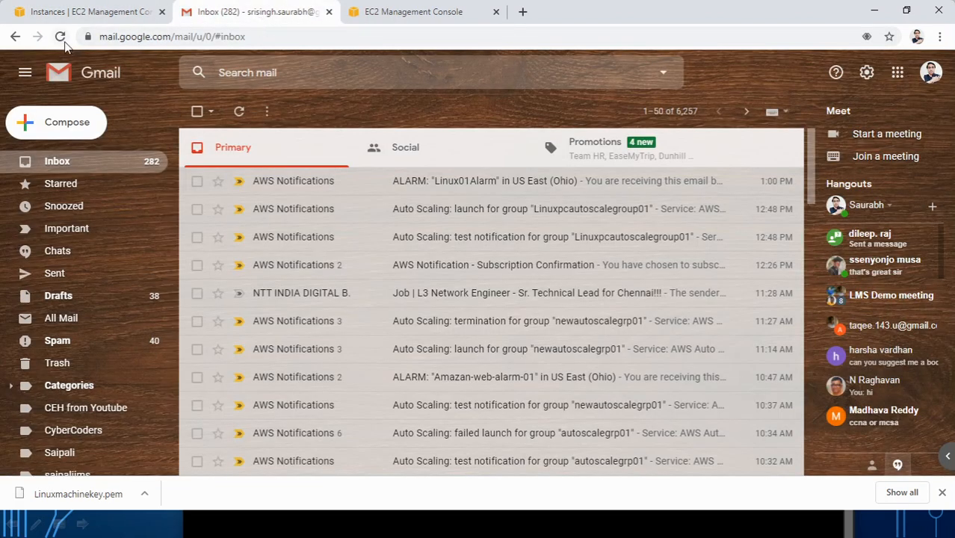
Step: Reload Gmail to find the 1:00 PM Linux01Alarm email on top, then return to EC2
{"action": "left_click", "coordinate": [97, 76]}
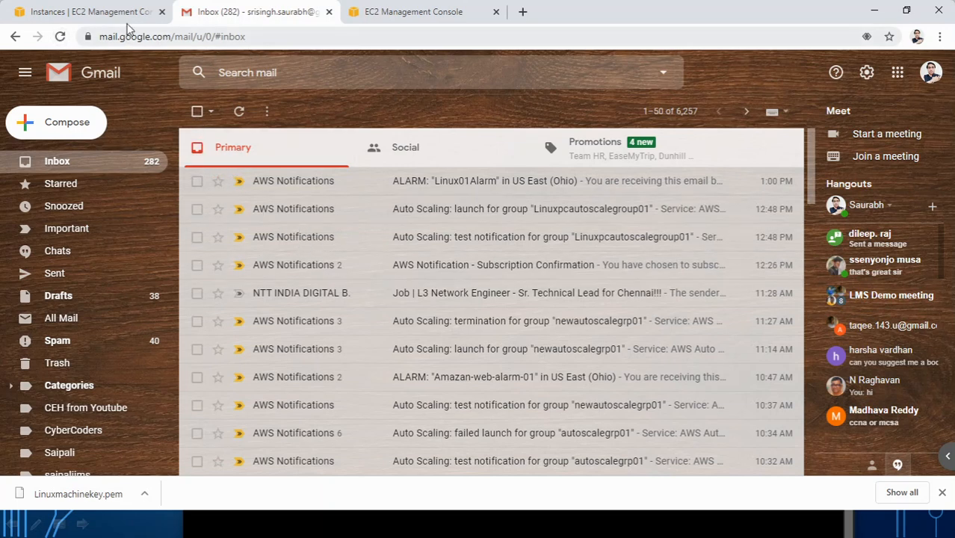
{"action": "left_click", "coordinate": [127, 15]}
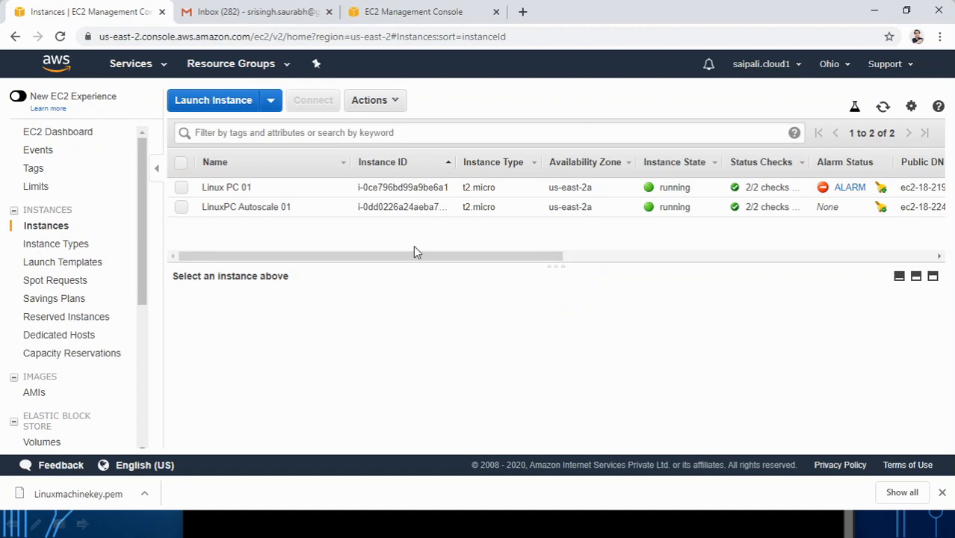
Step: Check the two running EC2 instances, then refresh the Gmail inbox for Auto Scaling emails
{"action": "left_click_drag", "start_coordinate": [142, 303], "coordinate": [144, 446]}
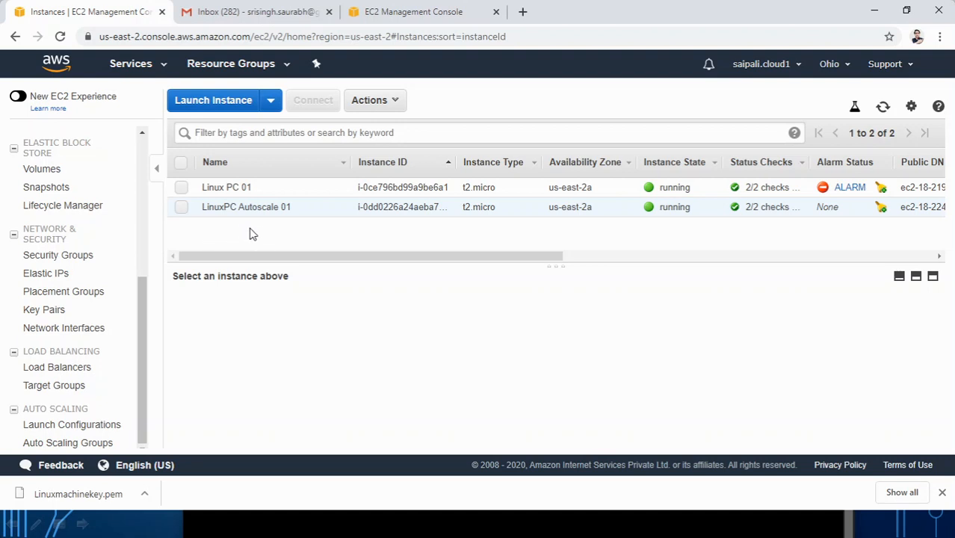
{"action": "left_click", "coordinate": [235, 11]}
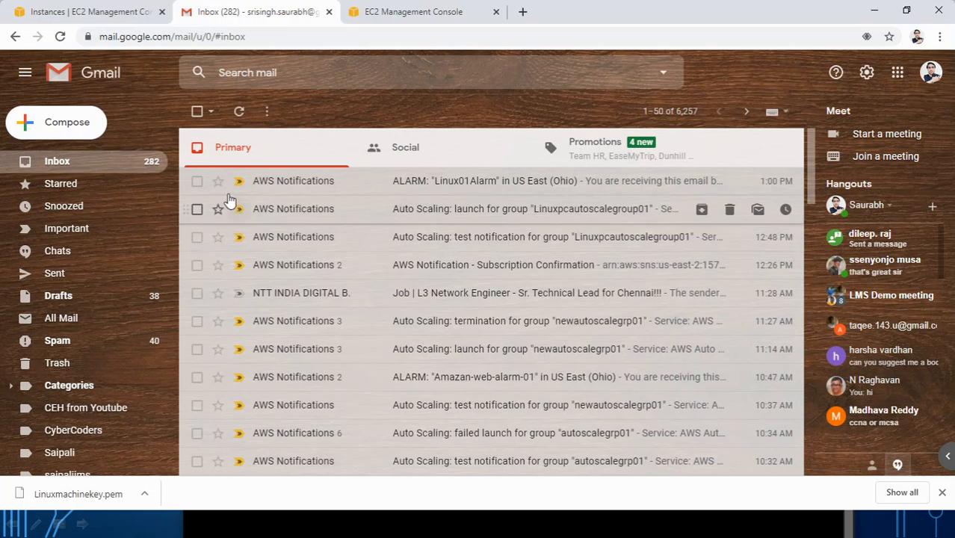
{"action": "left_click", "coordinate": [114, 13]}
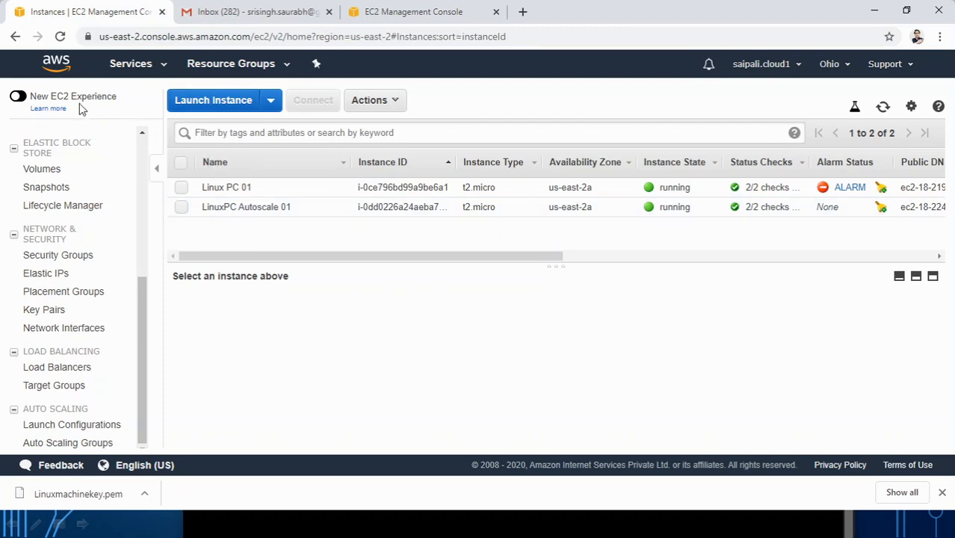
{"action": "left_click", "coordinate": [223, 11]}
{"action": "left_click", "coordinate": [239, 111]}
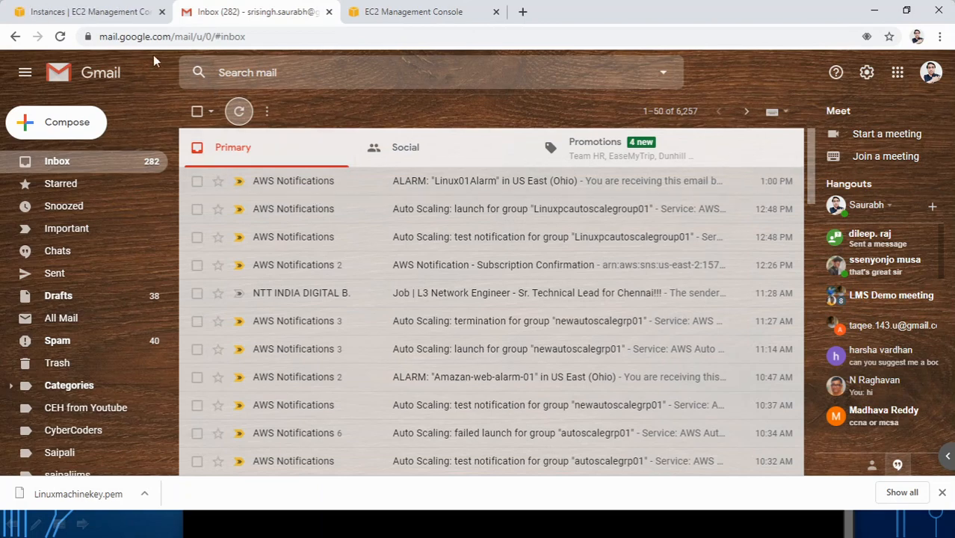
Step: Open the 1:30 PM Linuxpcautoscalegroup01 launch email and highlight its EC2_INSTANCE_LAUNCH event
{"action": "left_click", "coordinate": [127, 12]}
{"action": "left_click", "coordinate": [237, 12]}
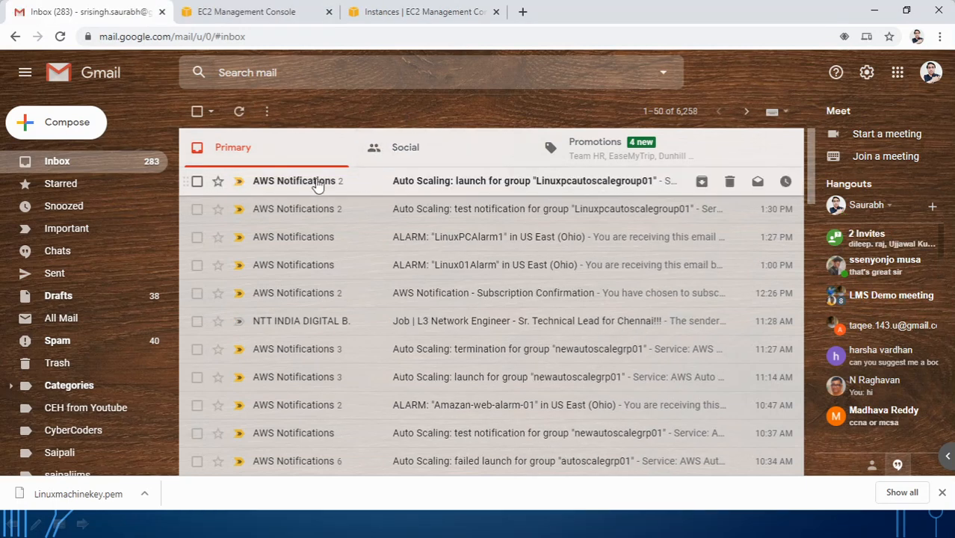
{"action": "left_click", "coordinate": [501, 187]}
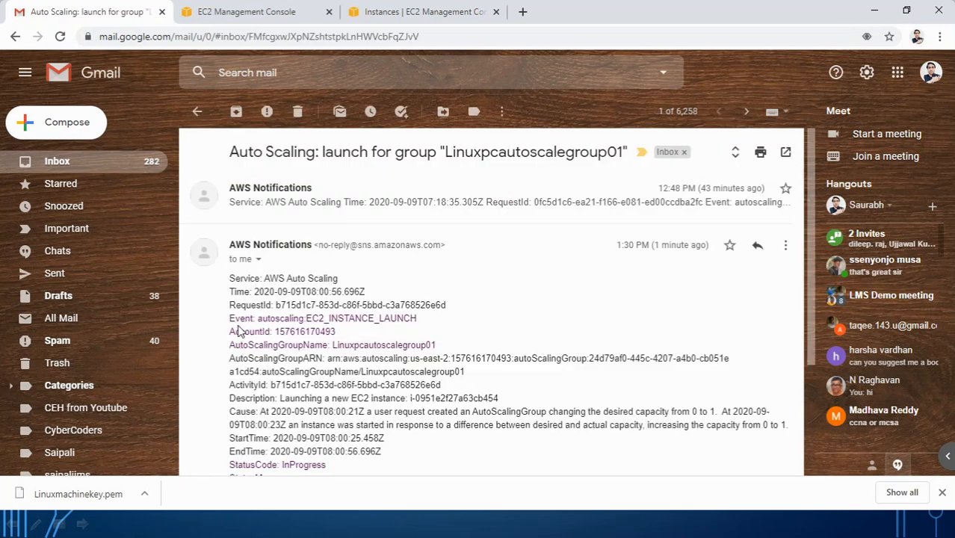
{"action": "left_click_drag", "start_coordinate": [259, 318], "coordinate": [420, 326]}
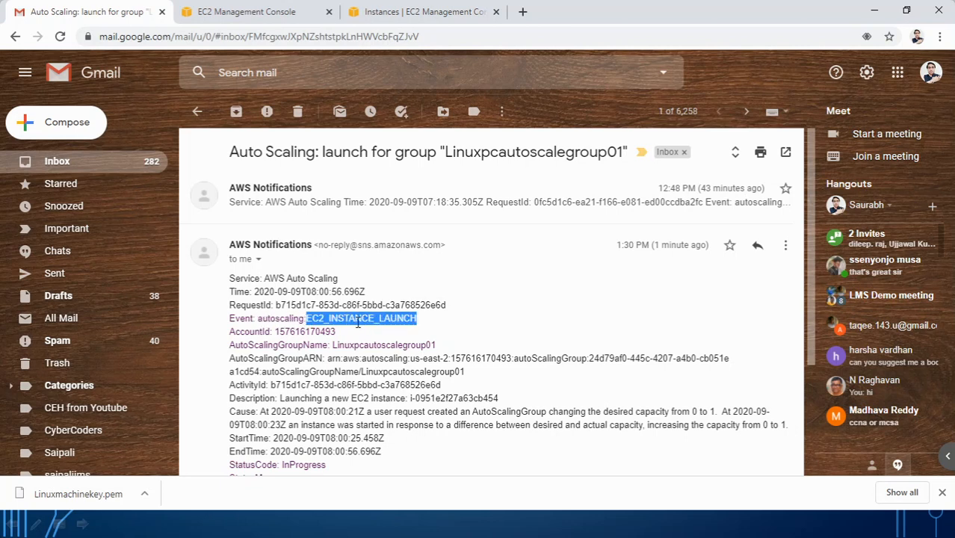
{"action": "left_click_drag", "start_coordinate": [278, 280], "coordinate": [340, 282]}
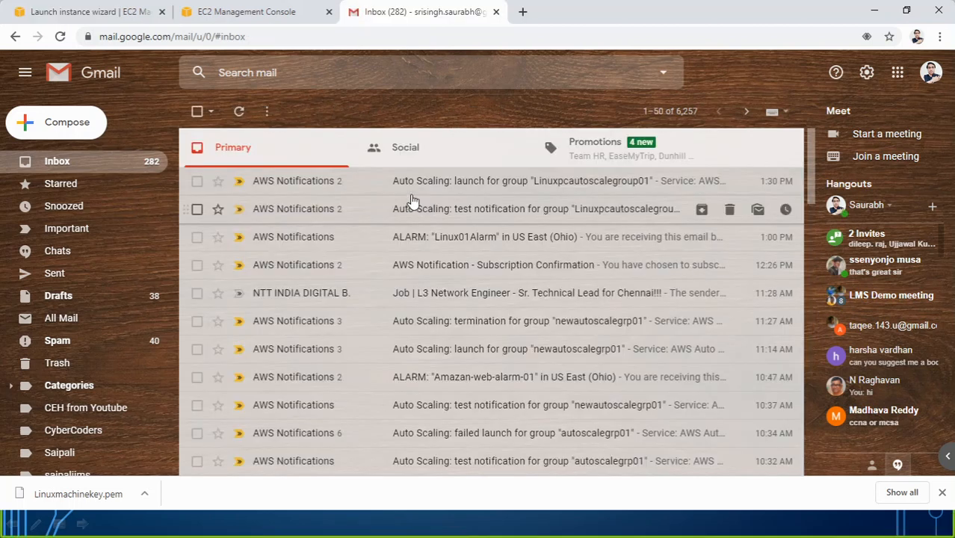
{"action": "left_click", "coordinate": [249, 13]}
Step: Rename the new instance i-0410ef095825b8236 to 'Linuxpc autoscale 2' in Running Instances
{"action": "left_click", "coordinate": [243, 146]}
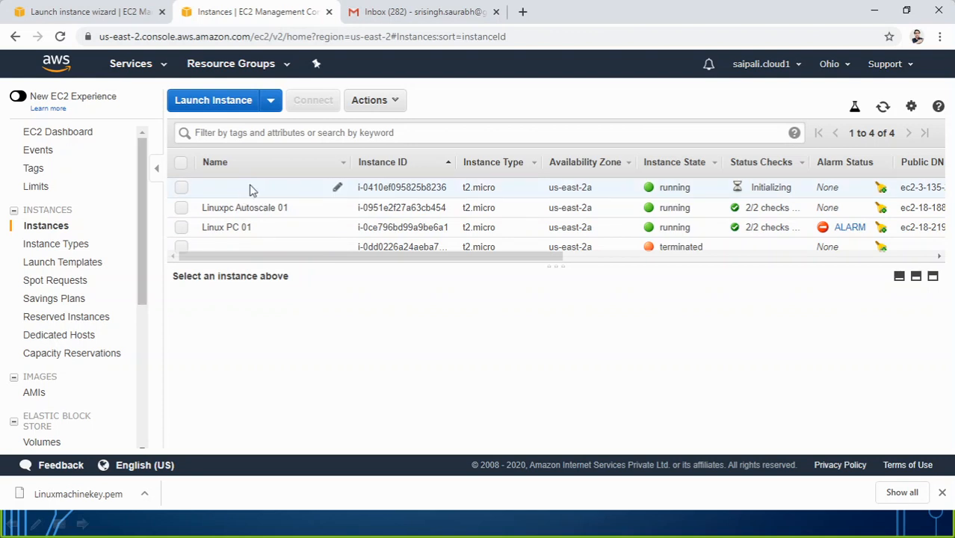
{"action": "left_click", "coordinate": [337, 187]}
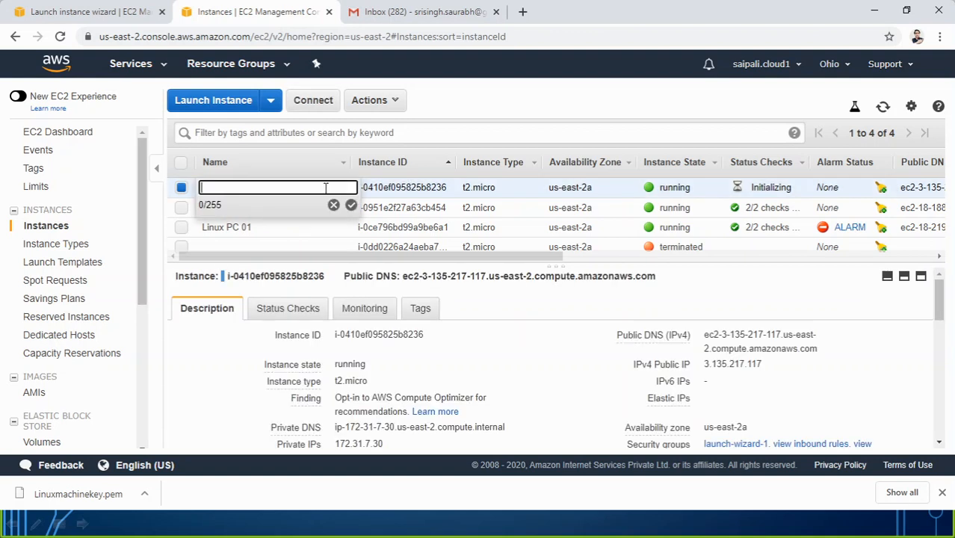
{"action": "type", "text": "Linuxpc autoscale 2"}
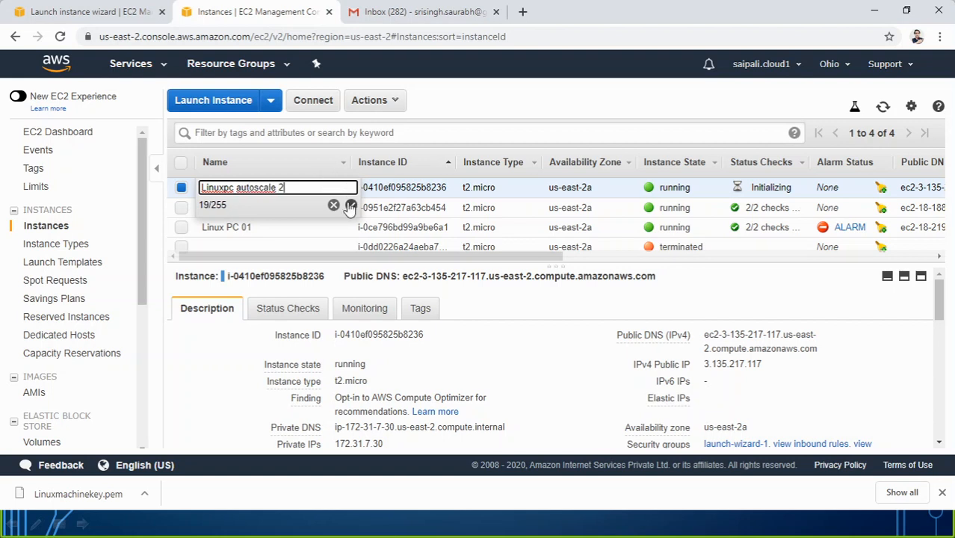
{"action": "left_click", "coordinate": [349, 205]}
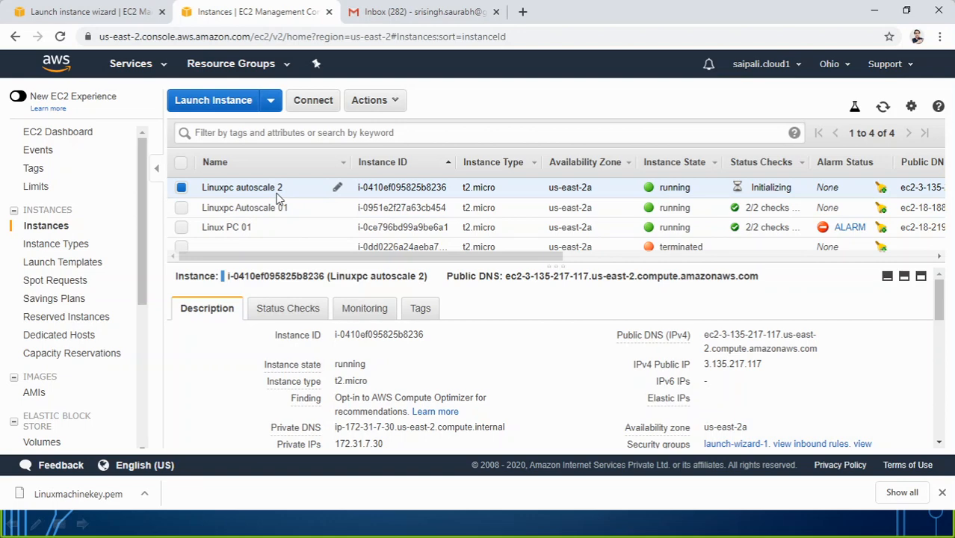
{"action": "left_click", "coordinate": [394, 12]}
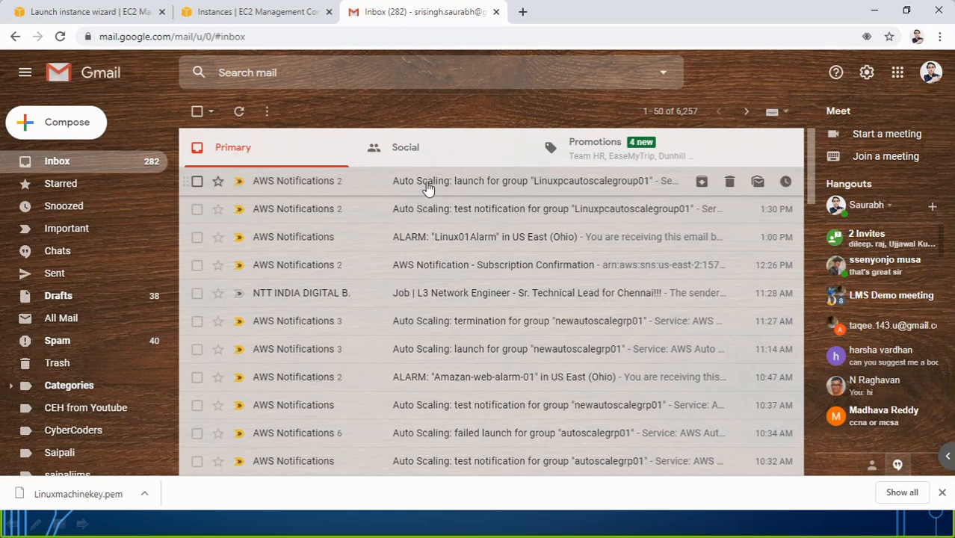
Step: Compare the launch email's autoscaling:EC2_INSTANCE_LAUNCH event against Linuxpc autoscale 2 in the instances list
{"action": "left_click", "coordinate": [424, 184]}
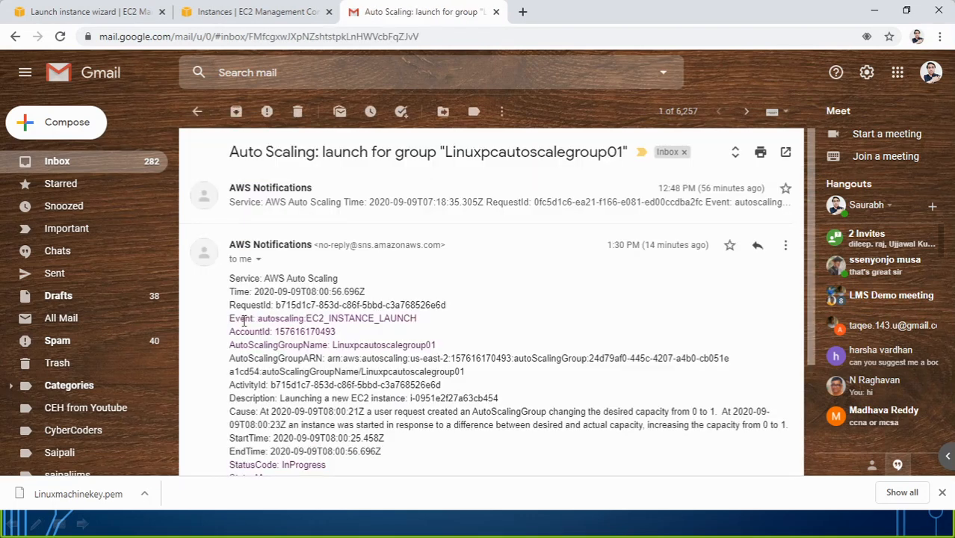
{"action": "left_click_drag", "start_coordinate": [259, 319], "coordinate": [419, 318]}
{"action": "left_click", "coordinate": [261, 14]}
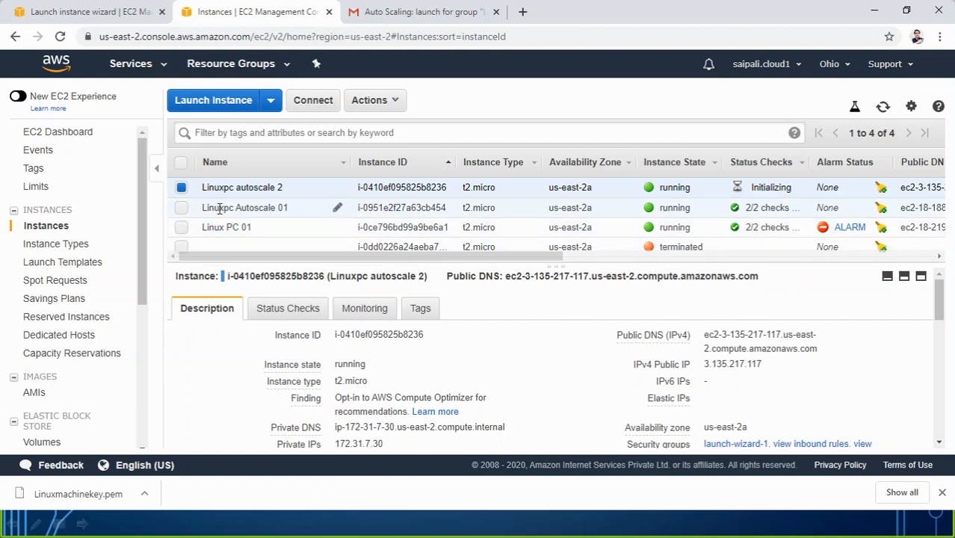
{"action": "scroll", "coordinate": [94, 324], "scroll_direction": "down", "scroll_amount": 4}
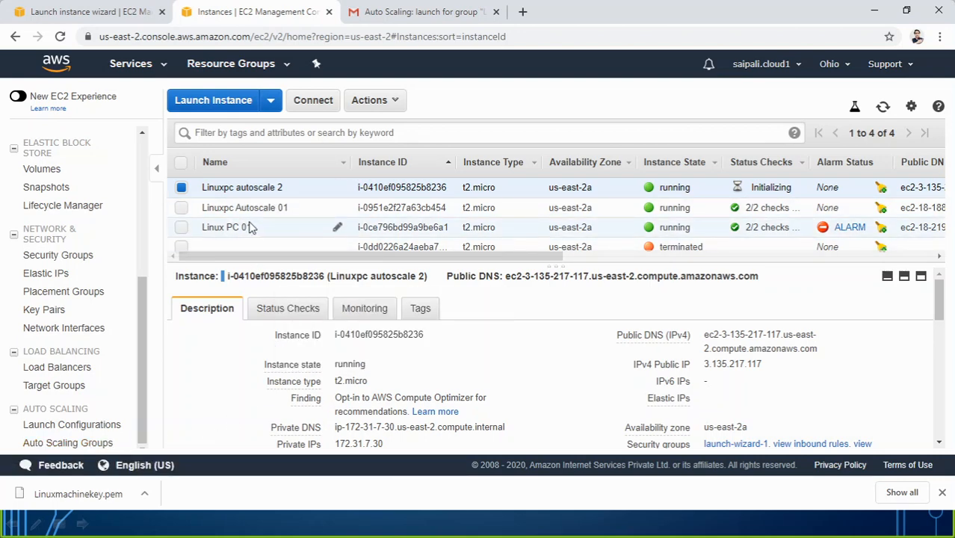
{"action": "left_click", "coordinate": [418, 11]}
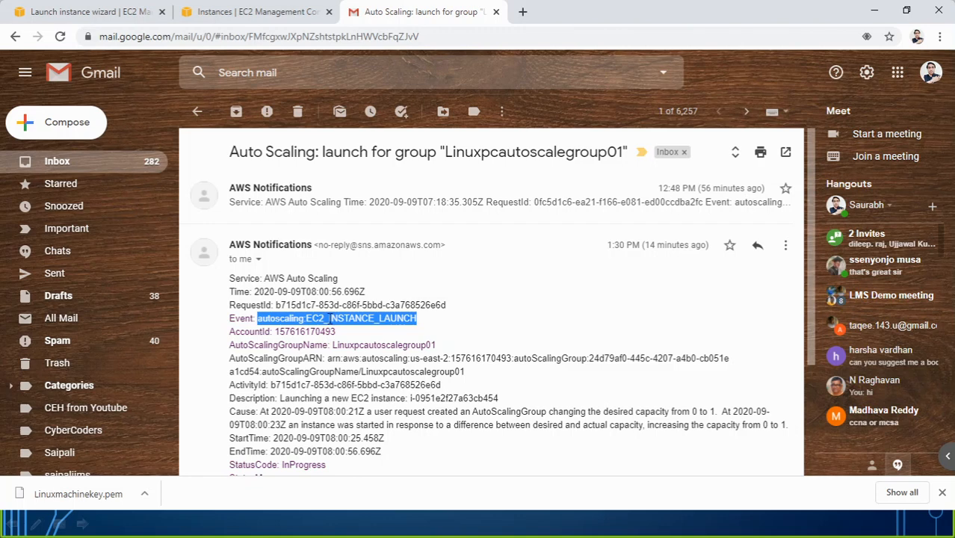
{"action": "left_click", "coordinate": [272, 14]}
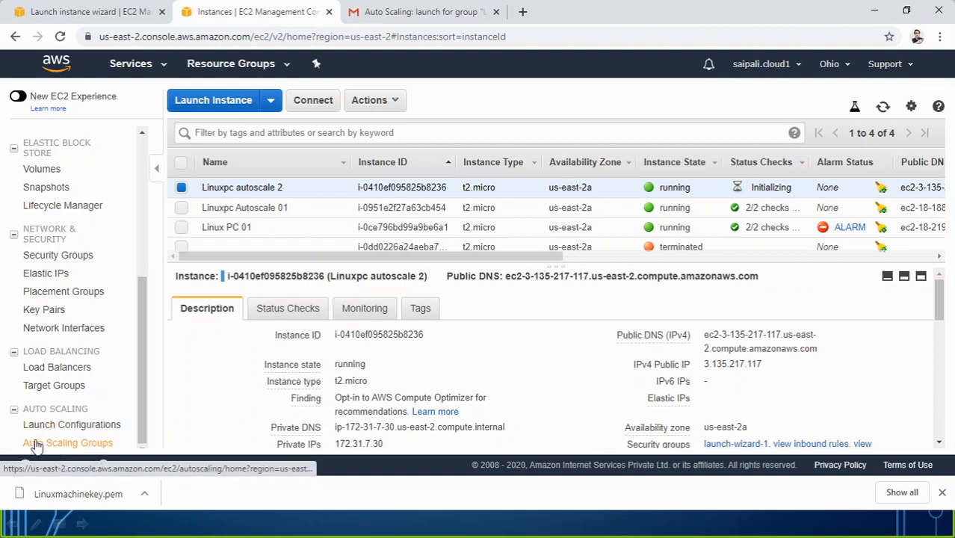
Step: Delete the Linuxpcautoscalegroup01 Auto Scaling group through Actions > Delete and confirm
{"action": "left_click", "coordinate": [72, 444]}
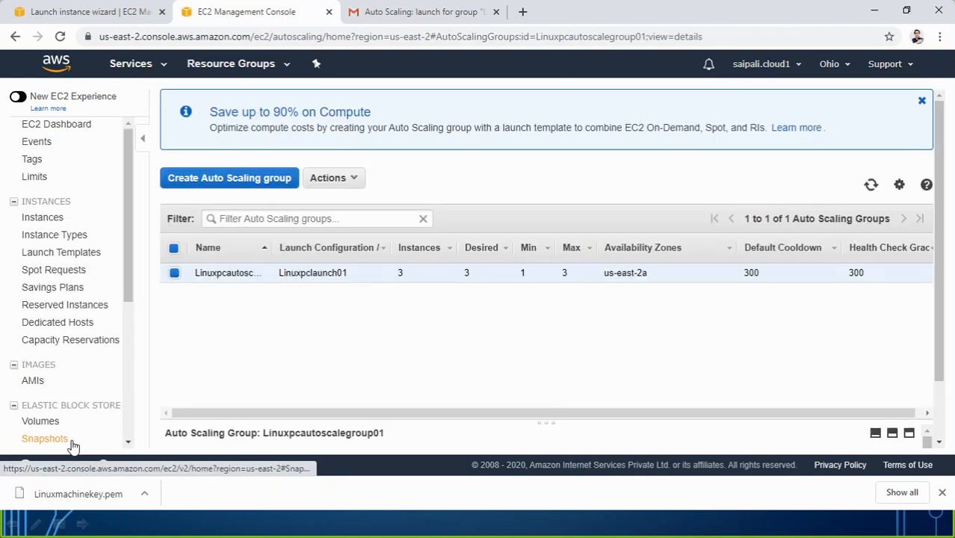
{"action": "left_click", "coordinate": [174, 273]}
{"action": "left_click_drag", "start_coordinate": [132, 288], "coordinate": [130, 440]}
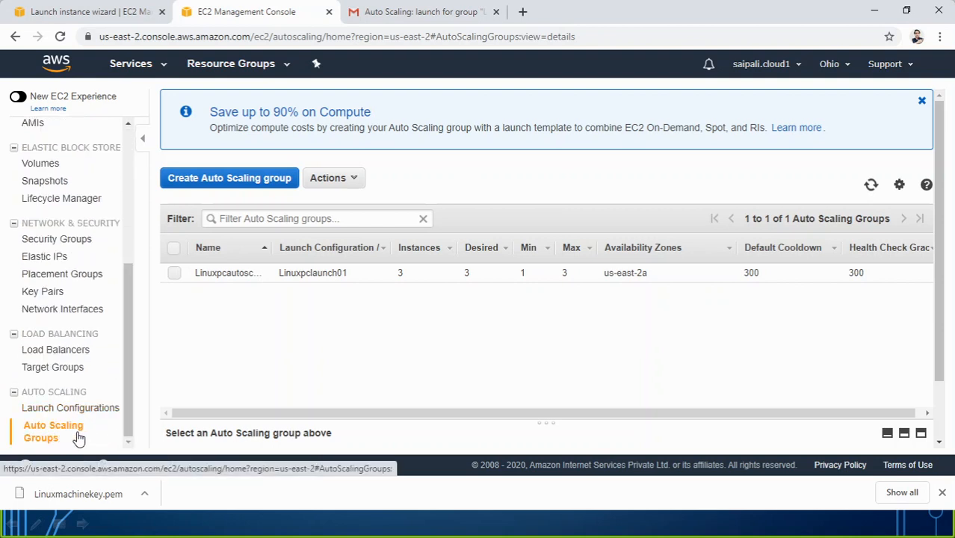
{"action": "left_click", "coordinate": [174, 273]}
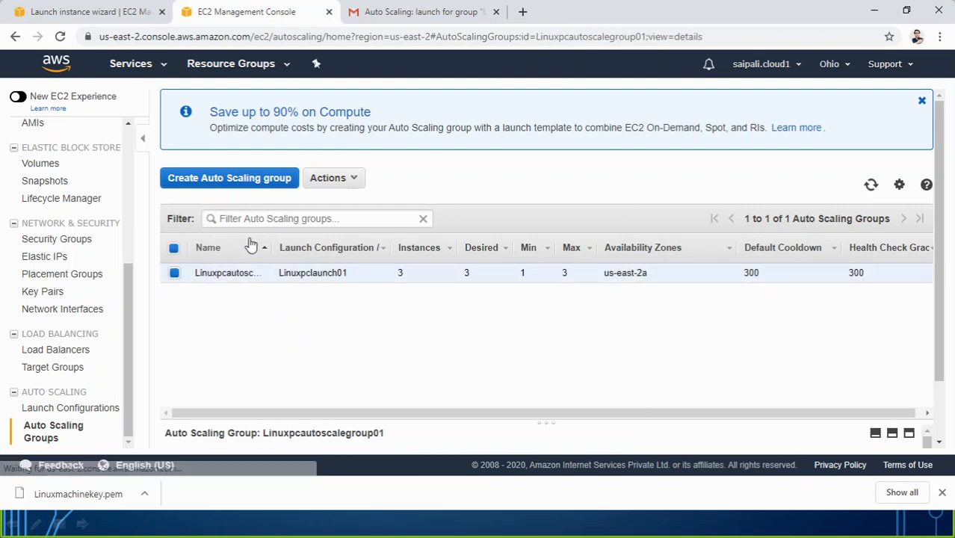
{"action": "left_click", "coordinate": [350, 183]}
{"action": "left_click", "coordinate": [351, 218]}
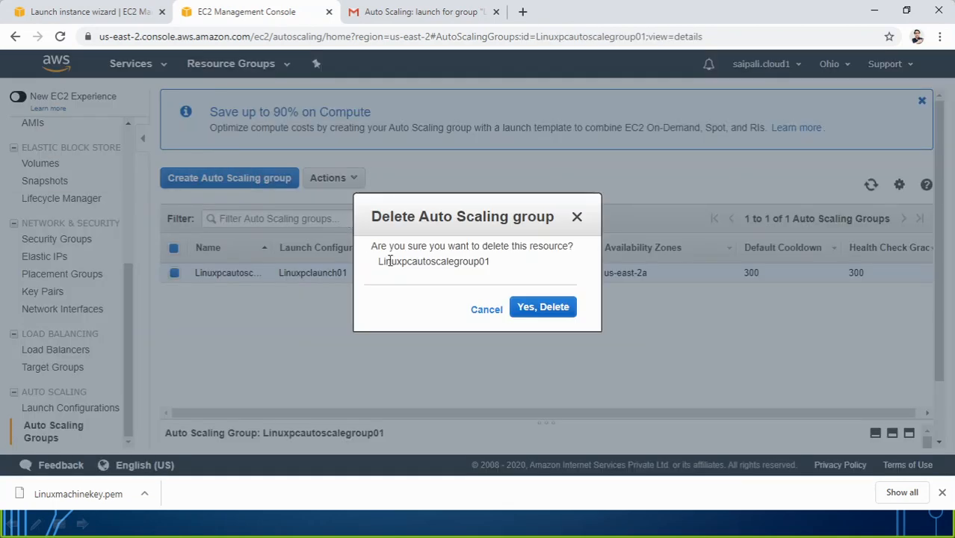
{"action": "left_click", "coordinate": [534, 308]}
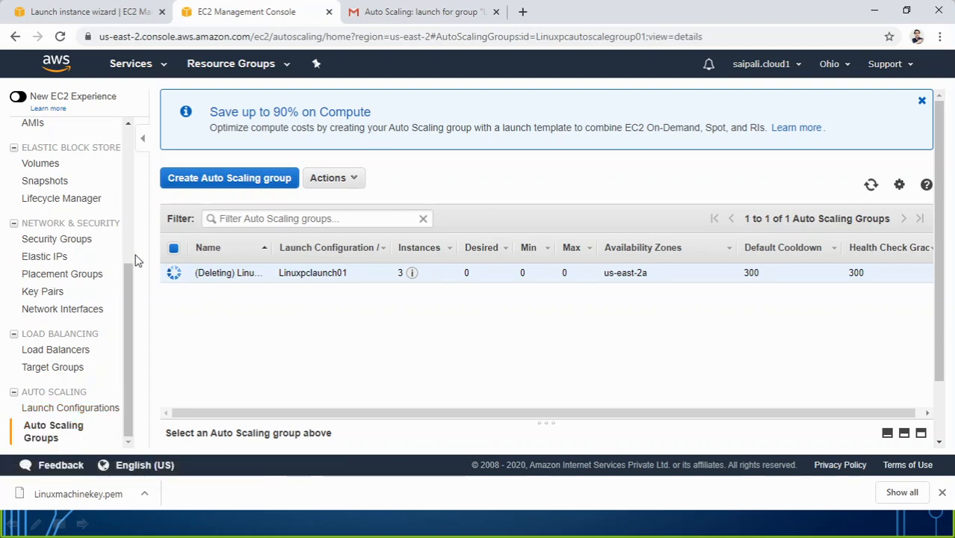
{"action": "left_click", "coordinate": [389, 12]}
Step: Open the newest Auto Scaling notification and expand the earliest launch message in its thread
{"action": "left_click", "coordinate": [197, 111]}
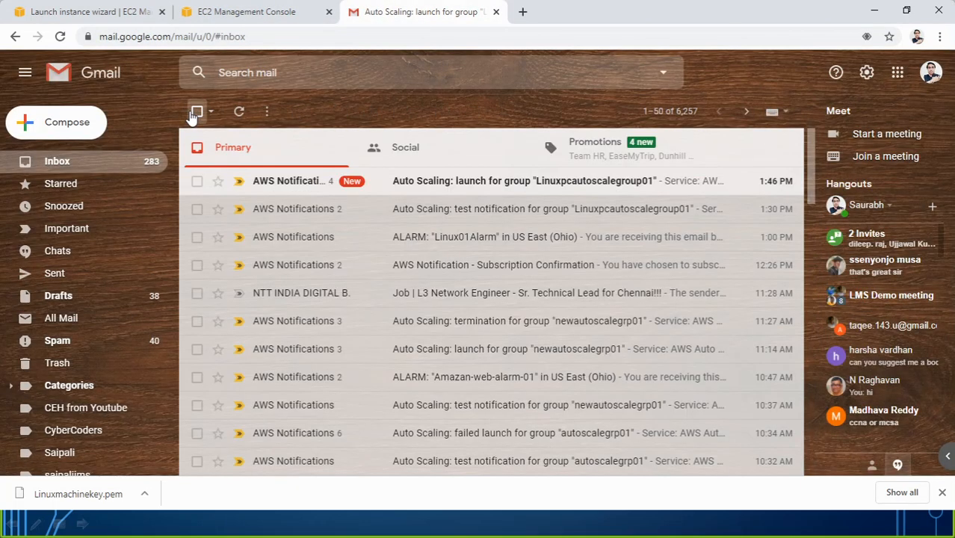
{"action": "left_click", "coordinate": [444, 192]}
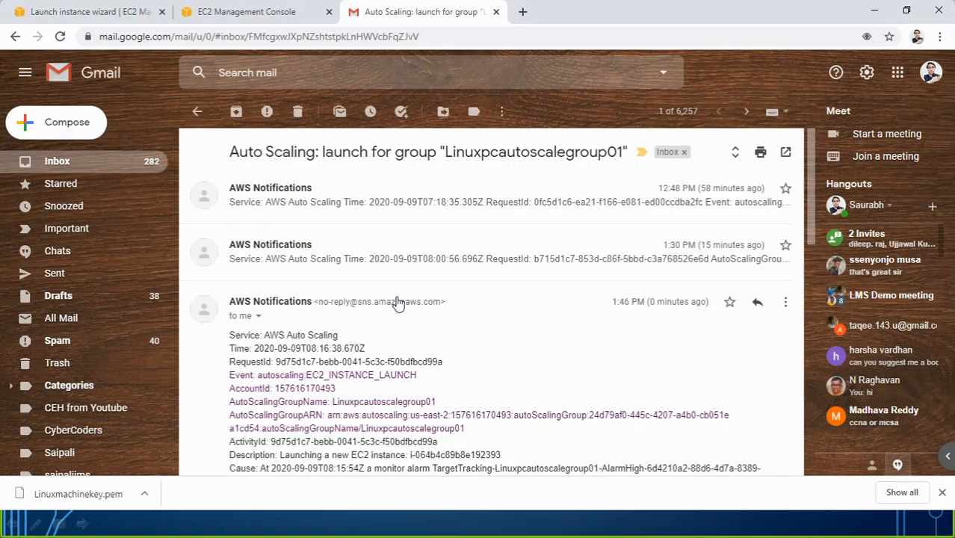
{"action": "scroll", "coordinate": [395, 300], "scroll_direction": "down", "scroll_amount": 8}
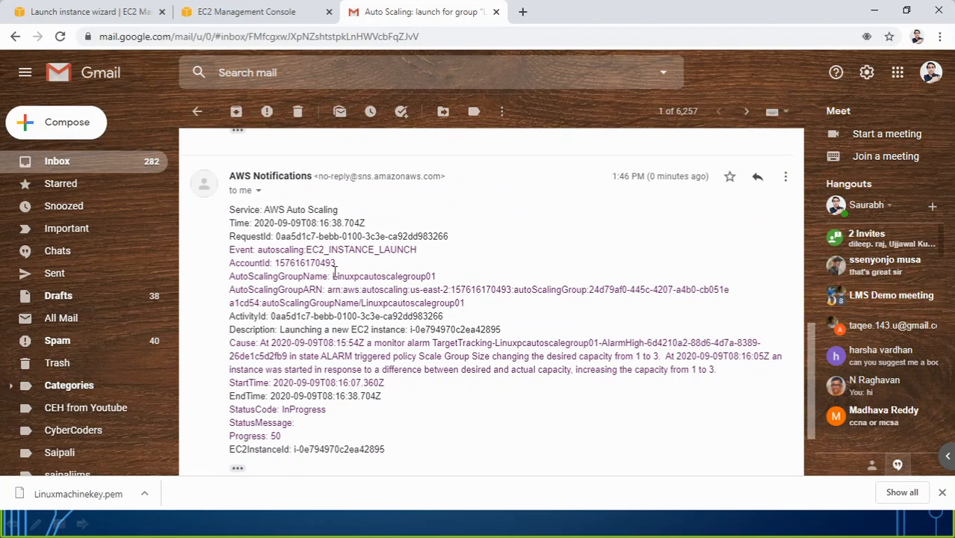
{"action": "scroll", "coordinate": [383, 271], "scroll_direction": "down", "scroll_amount": 3}
{"action": "scroll", "coordinate": [386, 269], "scroll_direction": "up", "scroll_amount": 10}
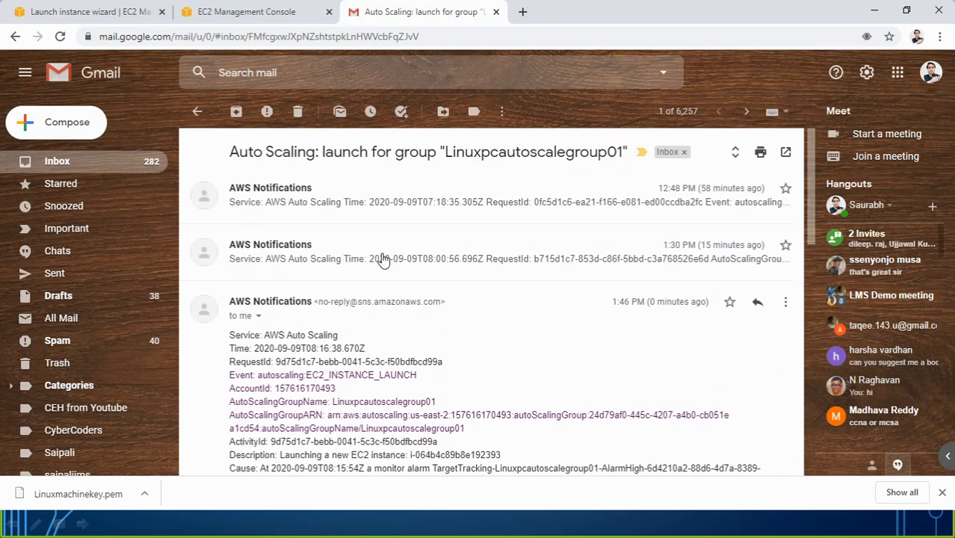
{"action": "left_click", "coordinate": [363, 216]}
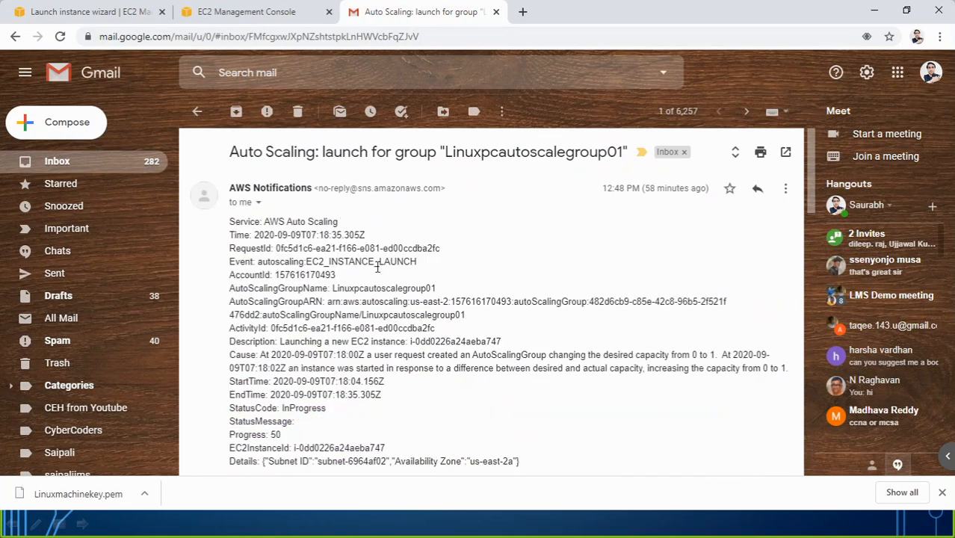
Step: Recheck the Linuxpcautoscalegroup01 launch thread, then return to the console's Auto Scaling groups page
{"action": "left_click", "coordinate": [198, 111]}
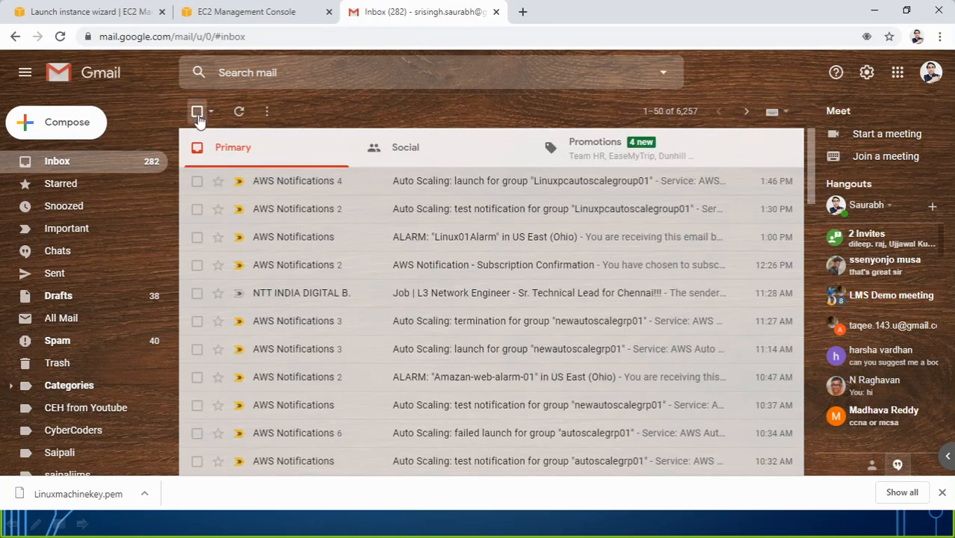
{"action": "left_click", "coordinate": [470, 190]}
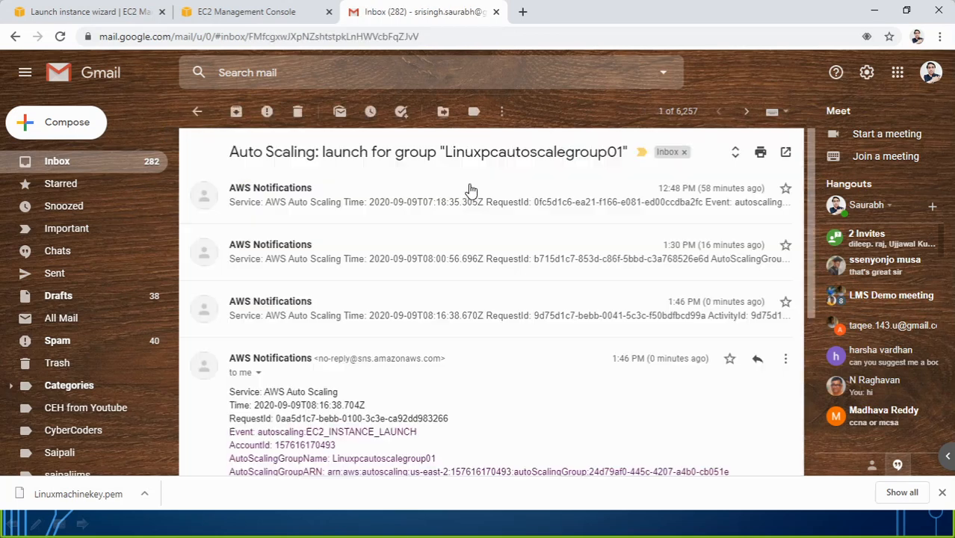
{"action": "left_click", "coordinate": [196, 112]}
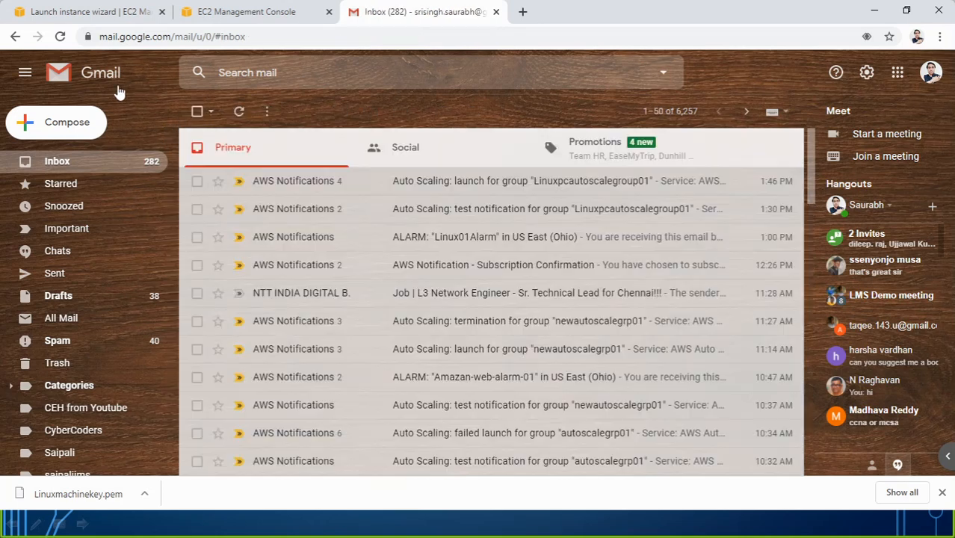
{"action": "left_click", "coordinate": [90, 12]}
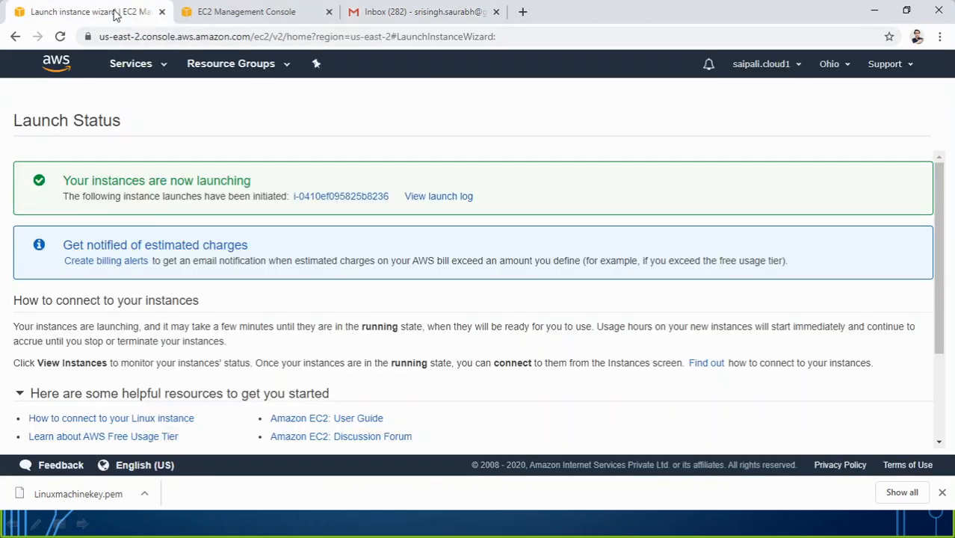
{"action": "left_click", "coordinate": [256, 12]}
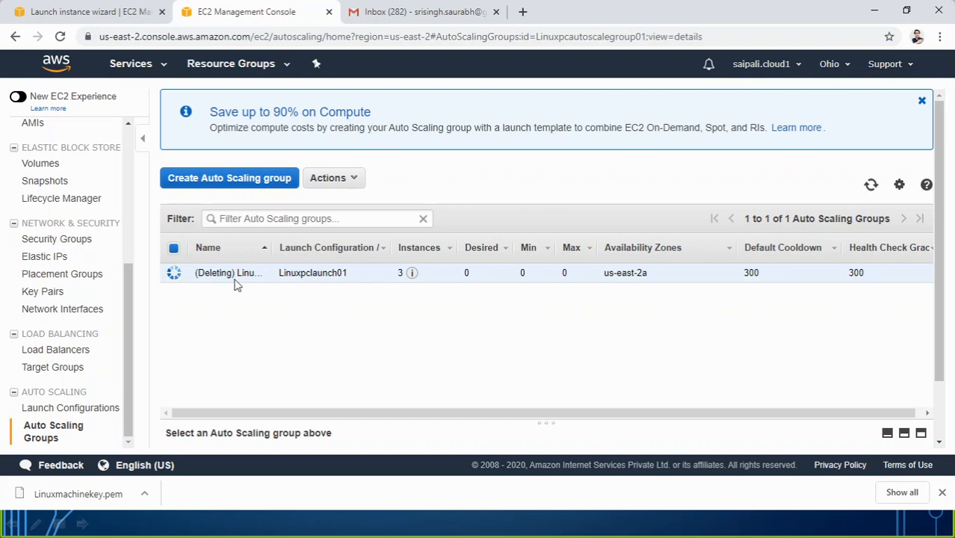
Step: Refresh the Auto Scaling groups until deleting Linuxpcautoscalegroup01 reports 0 instances, then view EC2 Instances
{"action": "left_click", "coordinate": [60, 36]}
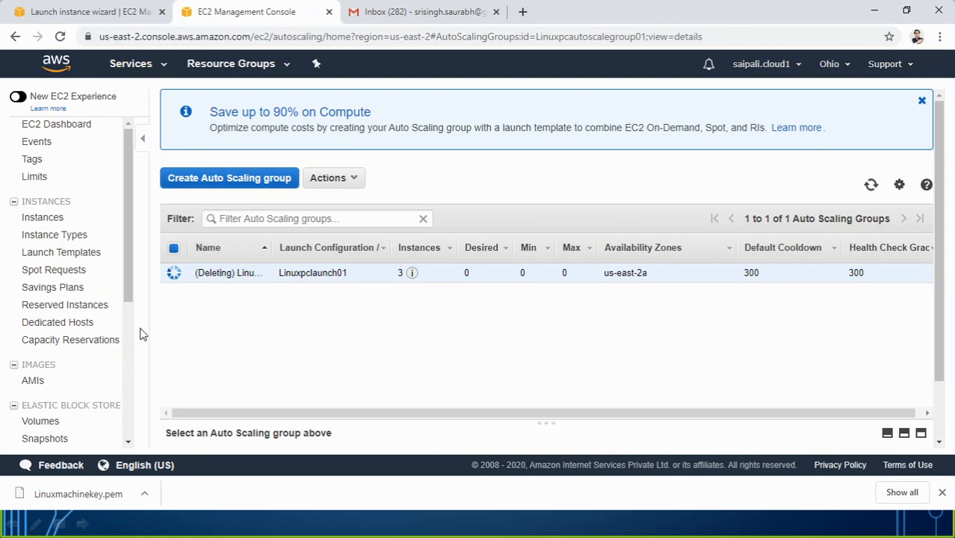
{"action": "left_click_drag", "start_coordinate": [129, 284], "coordinate": [125, 186]}
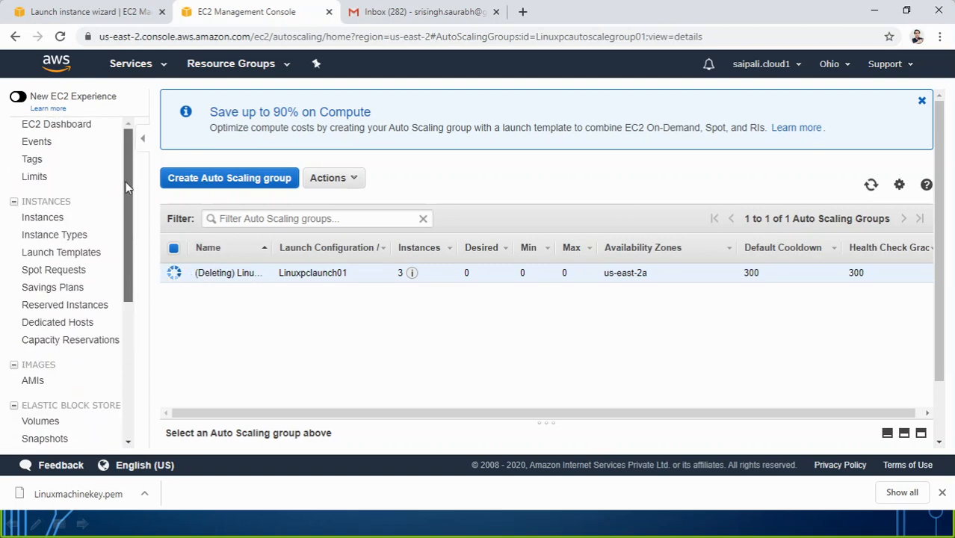
{"action": "left_click", "coordinate": [389, 12]}
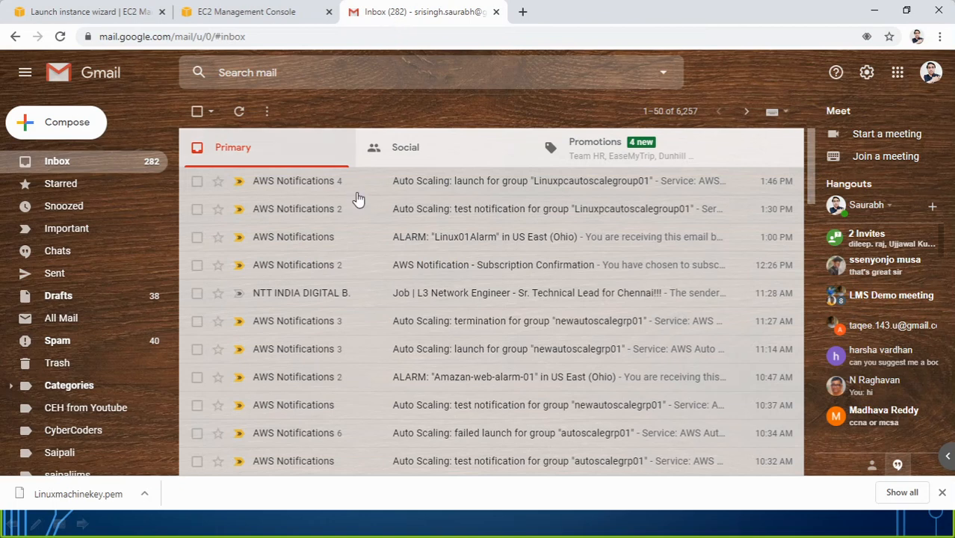
{"action": "left_click", "coordinate": [282, 16]}
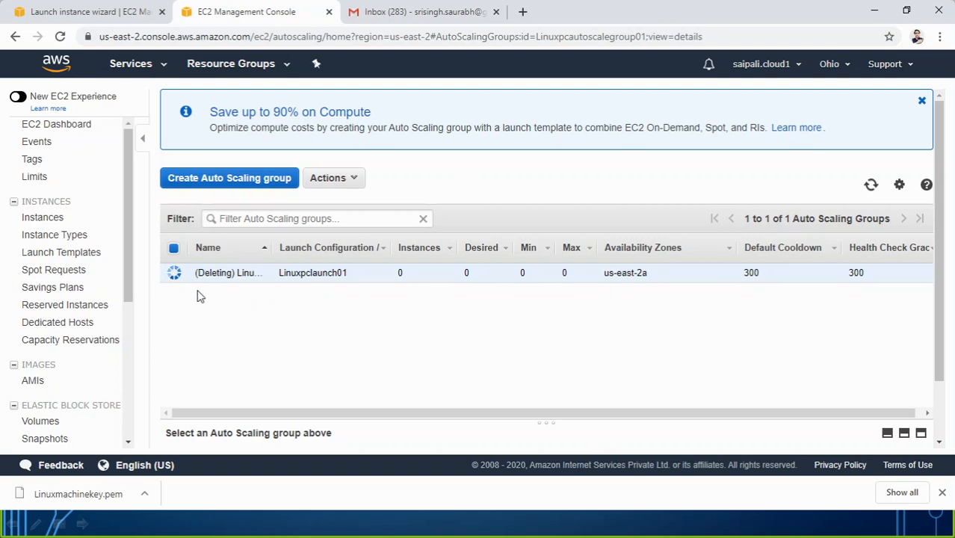
{"action": "left_click", "coordinate": [60, 221]}
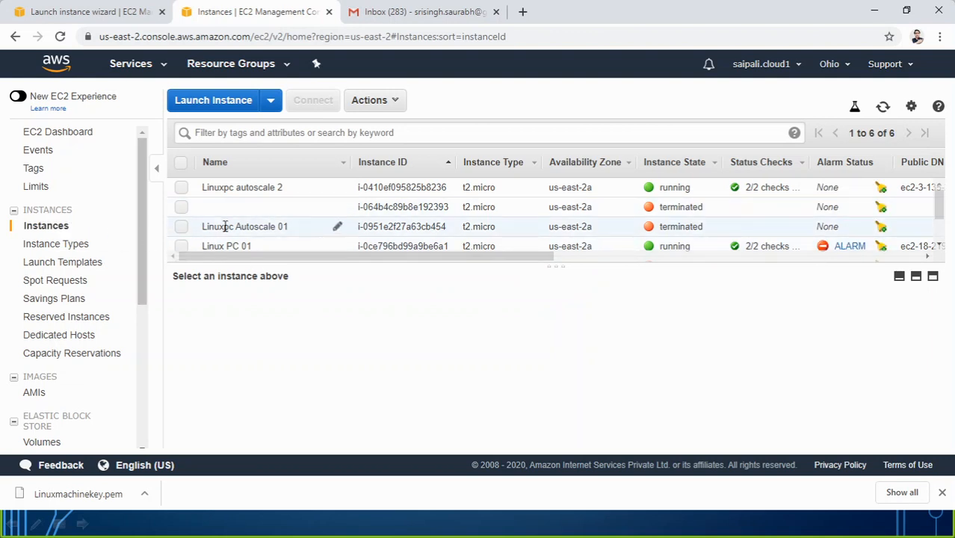
Step: Verify Linuxpc Autoscale 01 and the unnamed instance show terminated, then go to Auto Scaling Groups
{"action": "scroll", "coordinate": [240, 238], "scroll_direction": "down", "scroll_amount": 2}
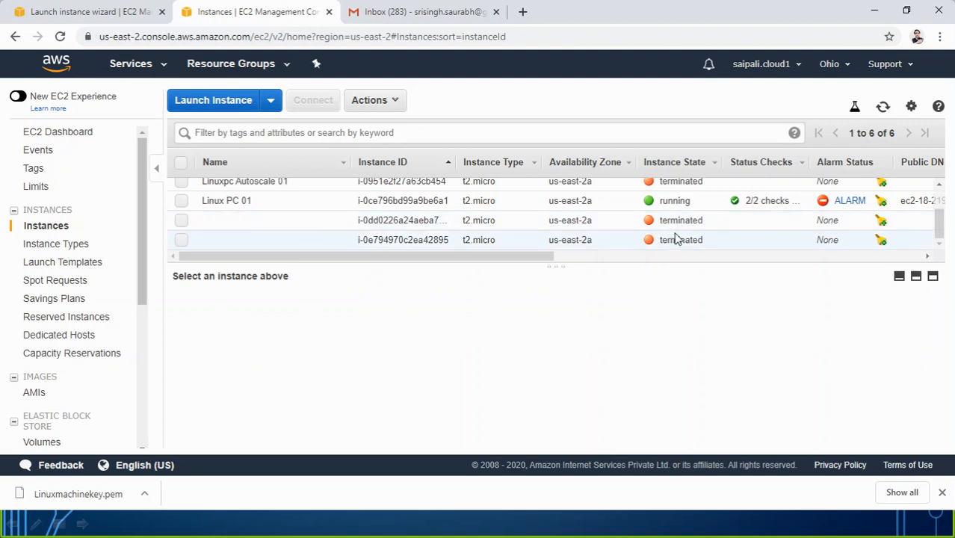
{"action": "scroll", "coordinate": [678, 232], "scroll_direction": "up", "scroll_amount": 1}
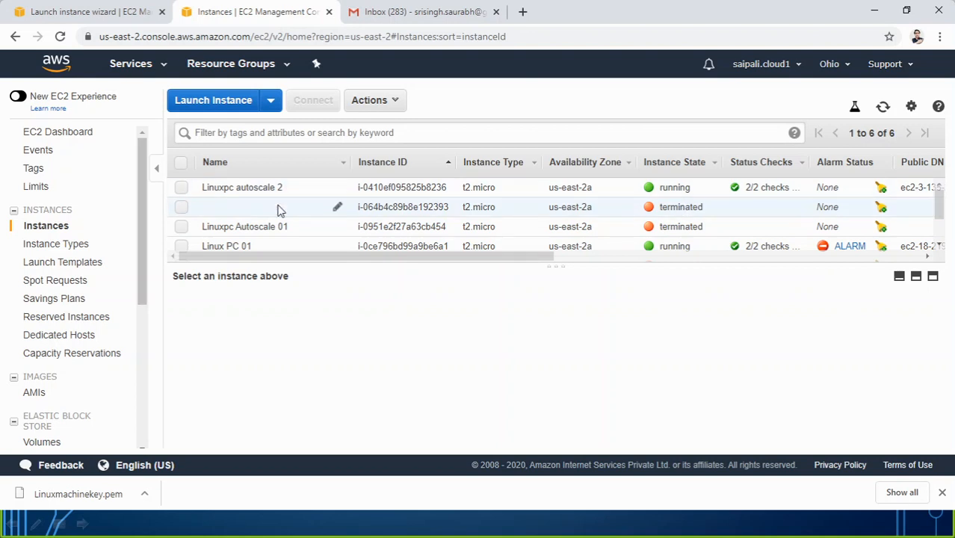
{"action": "scroll", "coordinate": [432, 234], "scroll_direction": "down", "scroll_amount": 1}
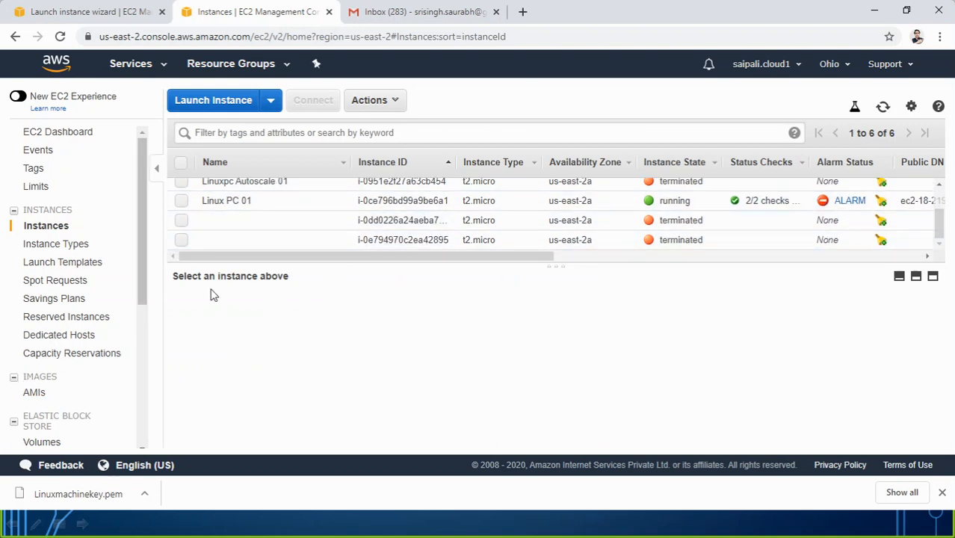
{"action": "scroll", "coordinate": [606, 241], "scroll_direction": "up", "scroll_amount": 1}
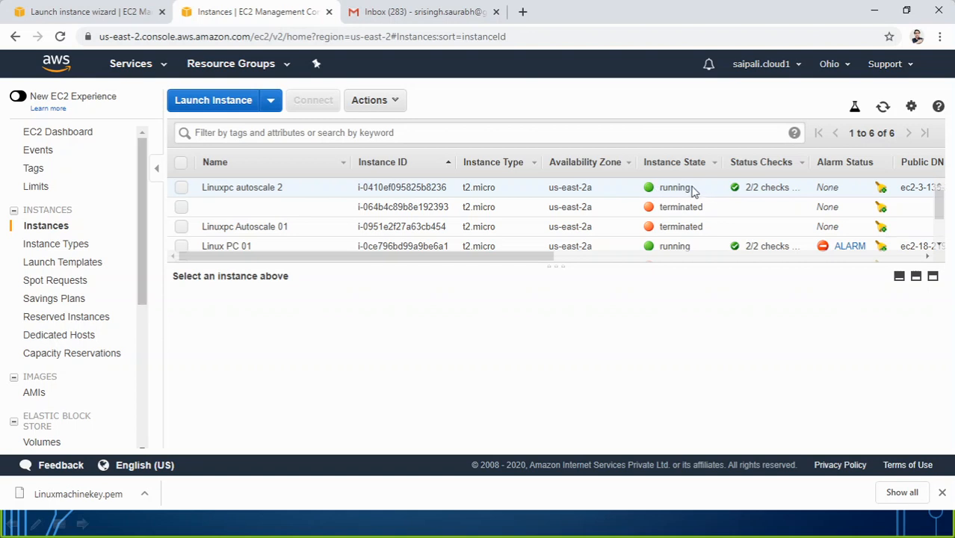
{"action": "scroll", "coordinate": [689, 187], "scroll_direction": "down", "scroll_amount": 2}
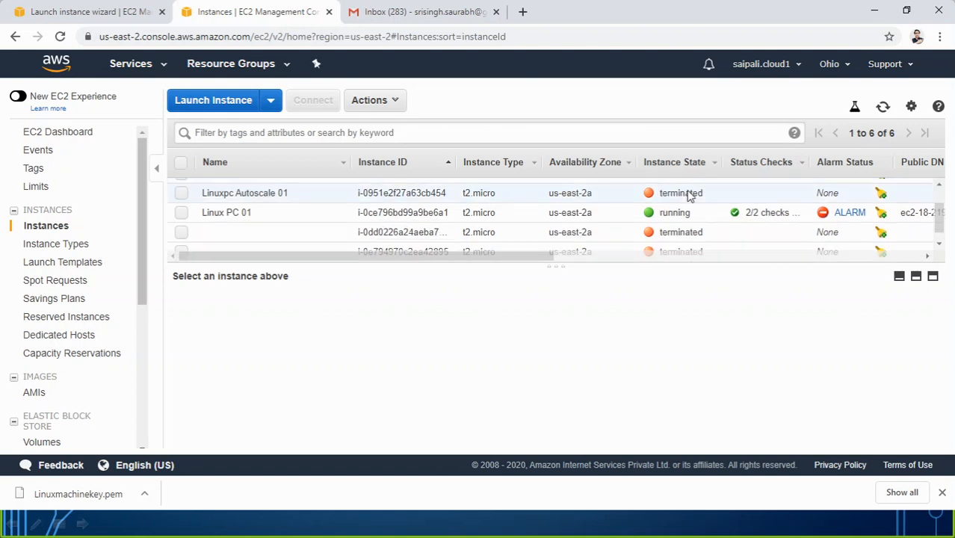
{"action": "left_click_drag", "start_coordinate": [144, 271], "coordinate": [130, 405]}
{"action": "left_click", "coordinate": [75, 443]}
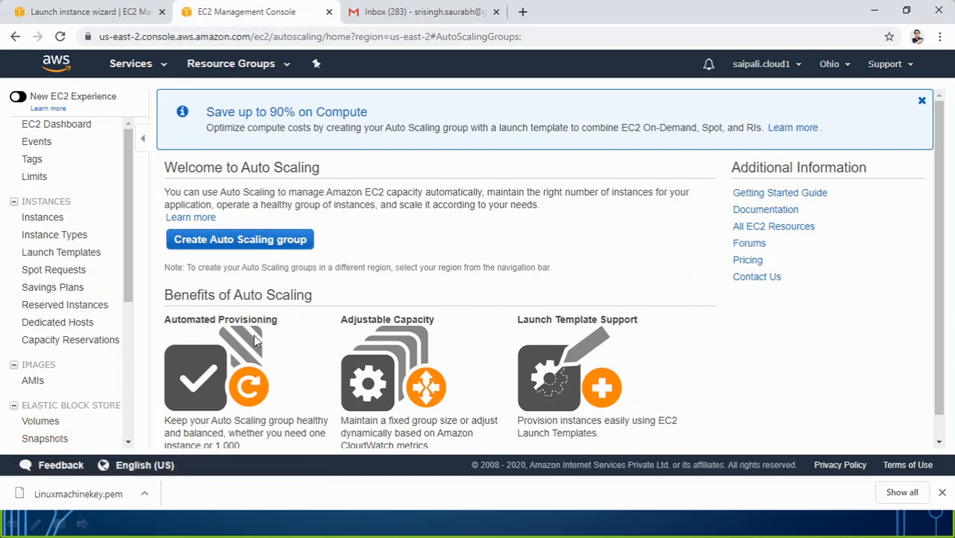
Step: Open the 'Auto Scaling: termination' email for Linuxpcautoscalegroup01 showing EC2_INSTANCE_TERMINATE InProgress
{"action": "left_click", "coordinate": [399, 11]}
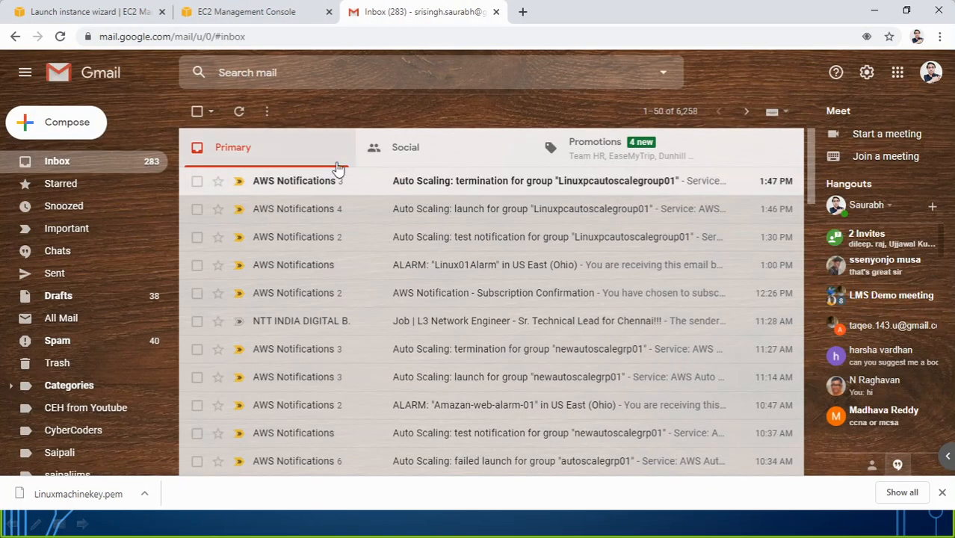
{"action": "left_click", "coordinate": [485, 189]}
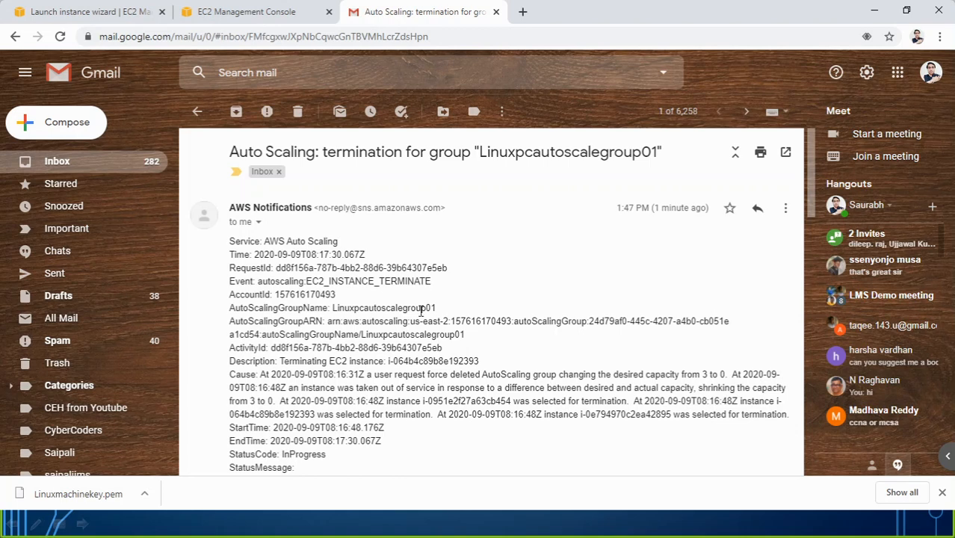
Step: Recheck the terminated instances list and the termination email, then minimize the browser
{"action": "left_click", "coordinate": [251, 12]}
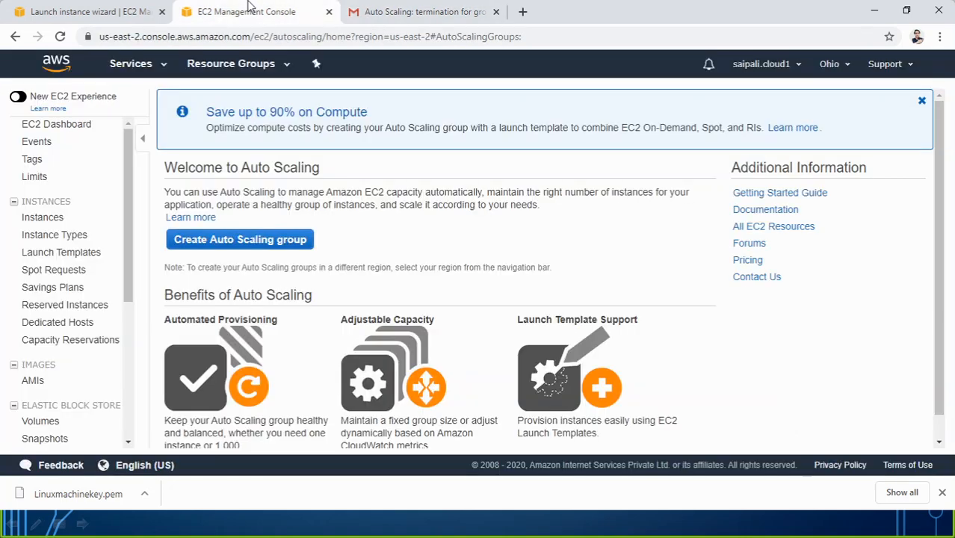
{"action": "left_click", "coordinate": [56, 221]}
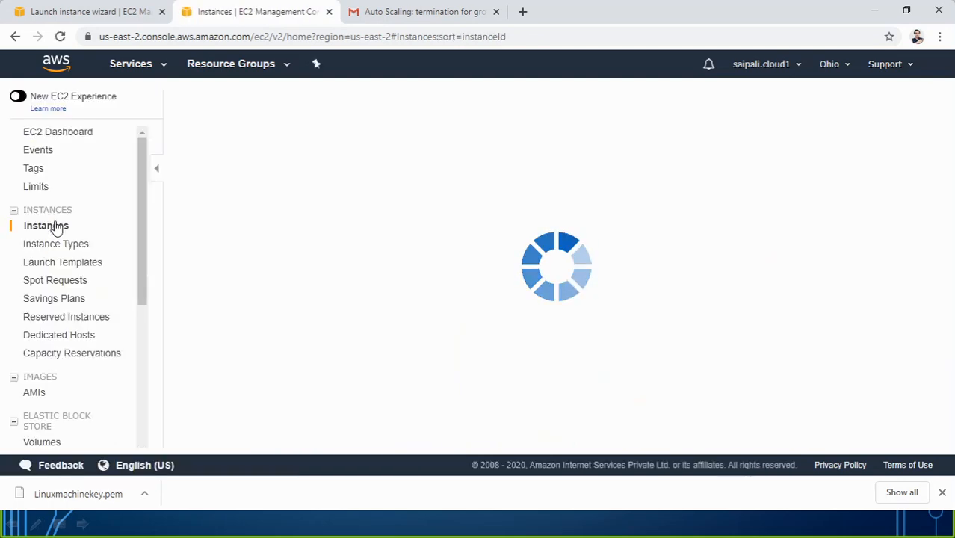
{"action": "scroll", "coordinate": [338, 228], "scroll_direction": "down", "scroll_amount": 1}
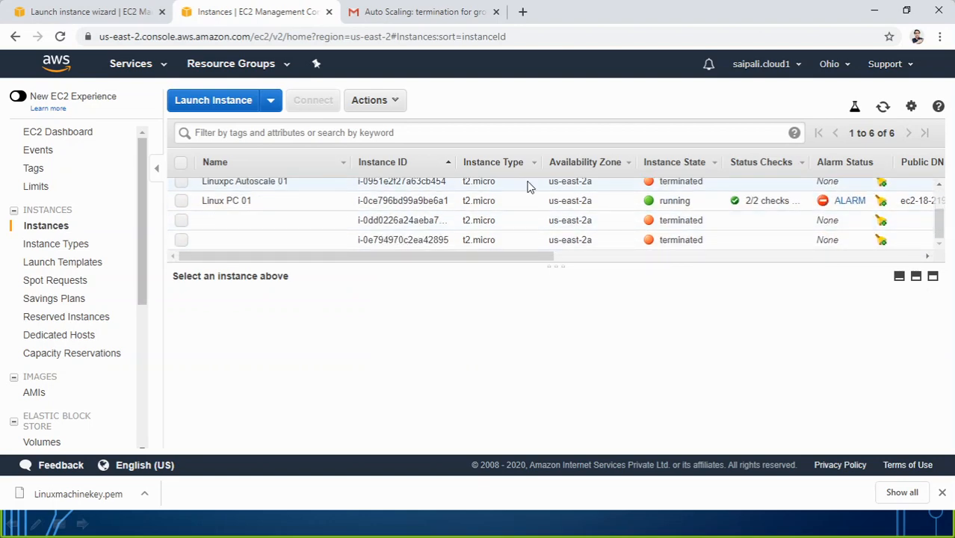
{"action": "left_click", "coordinate": [407, 9]}
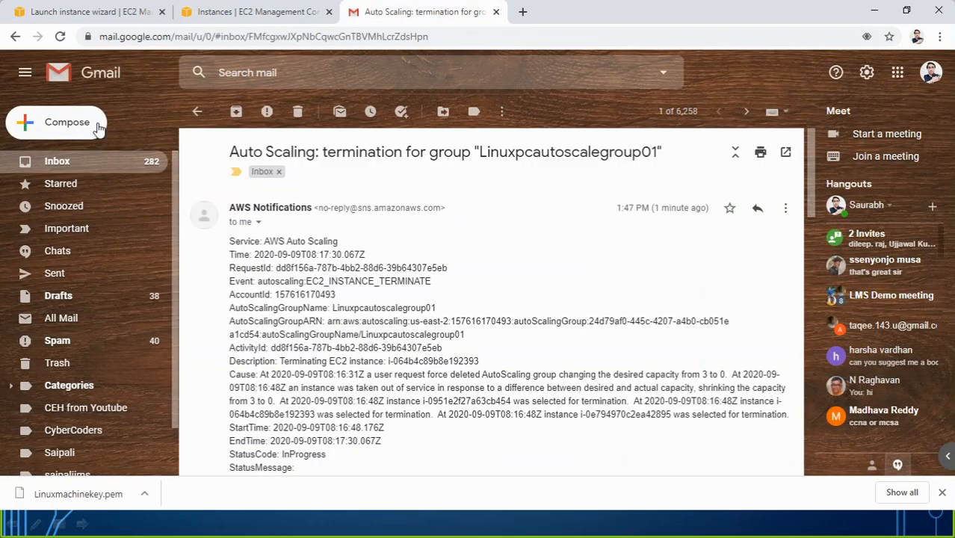
{"action": "left_click", "coordinate": [874, 10]}
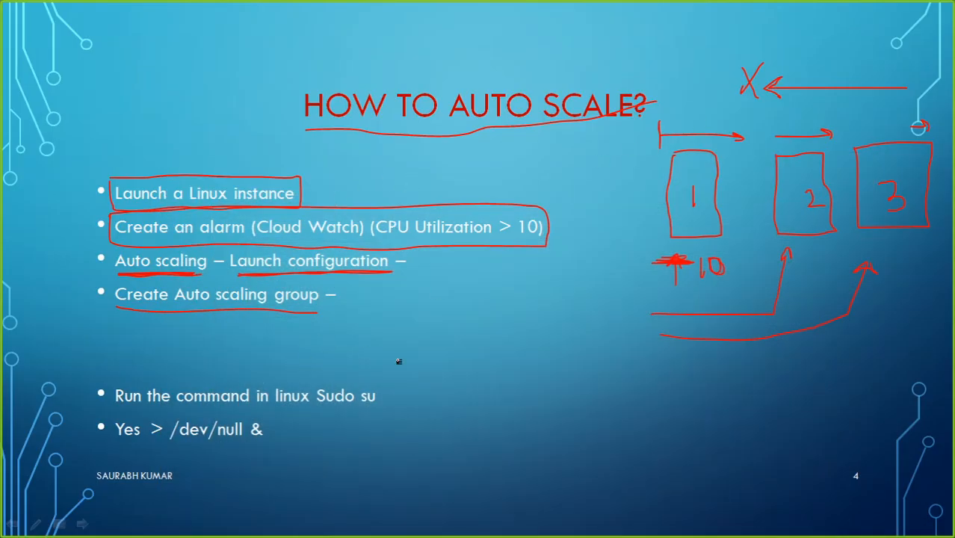